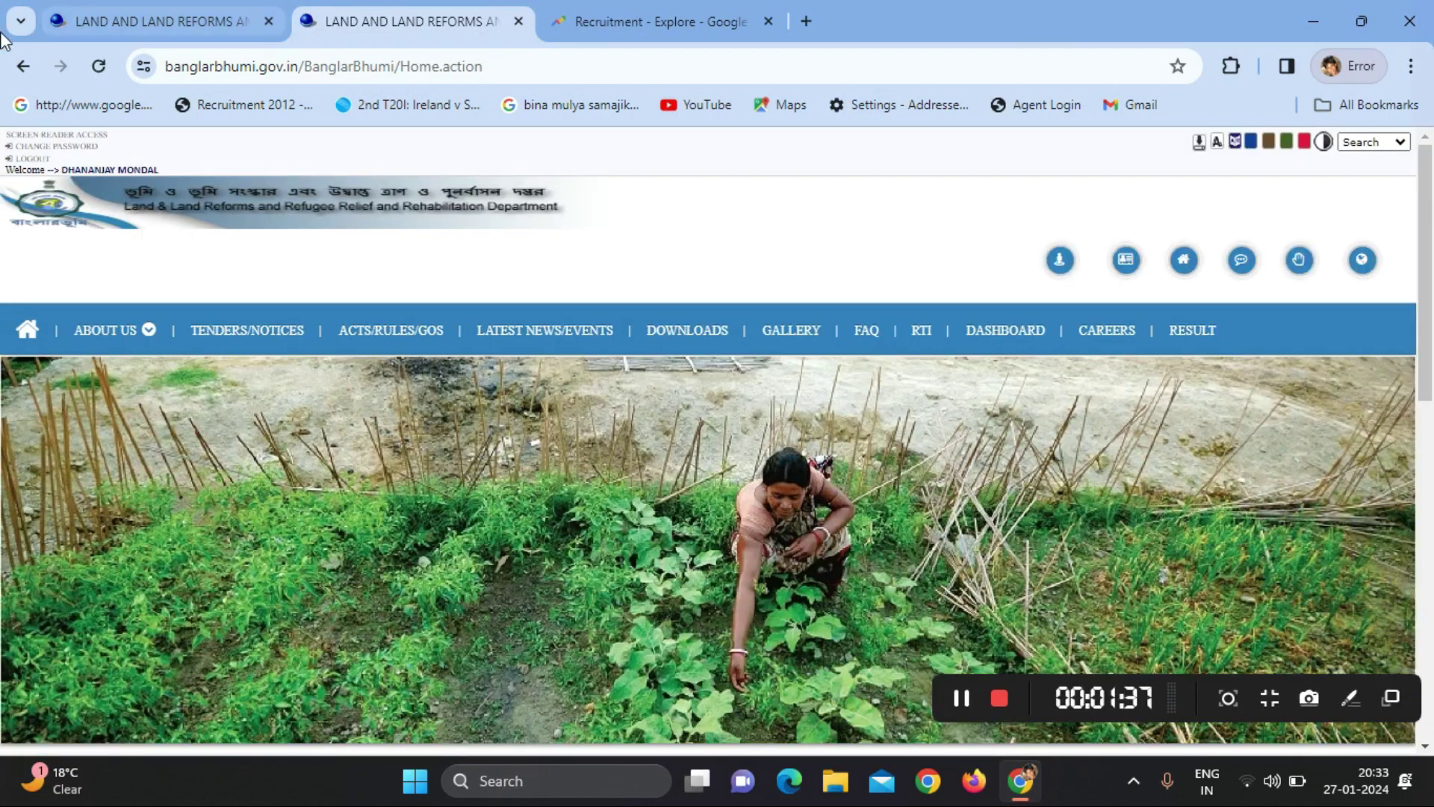
# Step: Log out of the citizen account and let the home page reload in its signed-out state
pyautogui.click(49, 164)
pyautogui.click(49, 165)
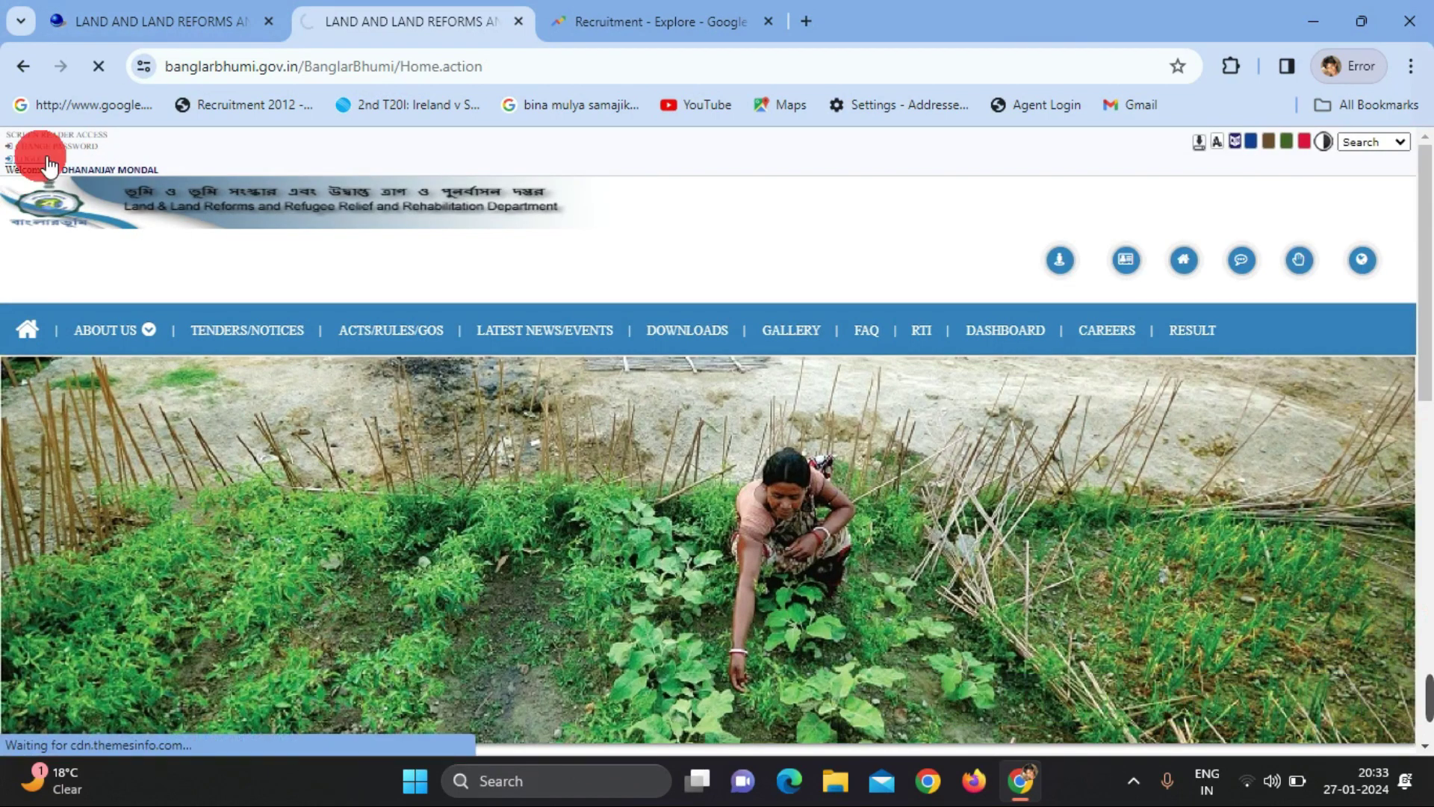
pyautogui.click(693, 334)
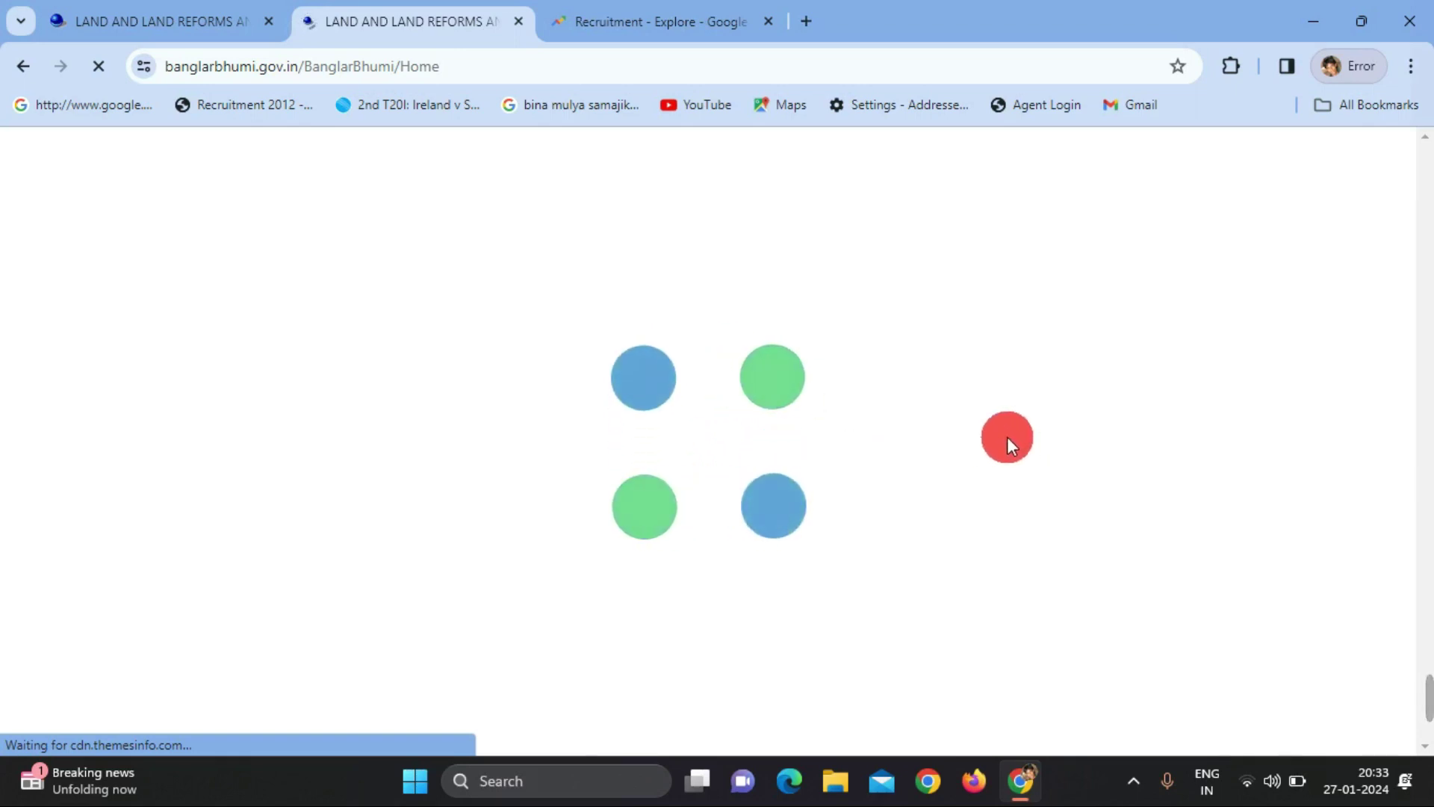
pyautogui.moveTo(1430, 712)
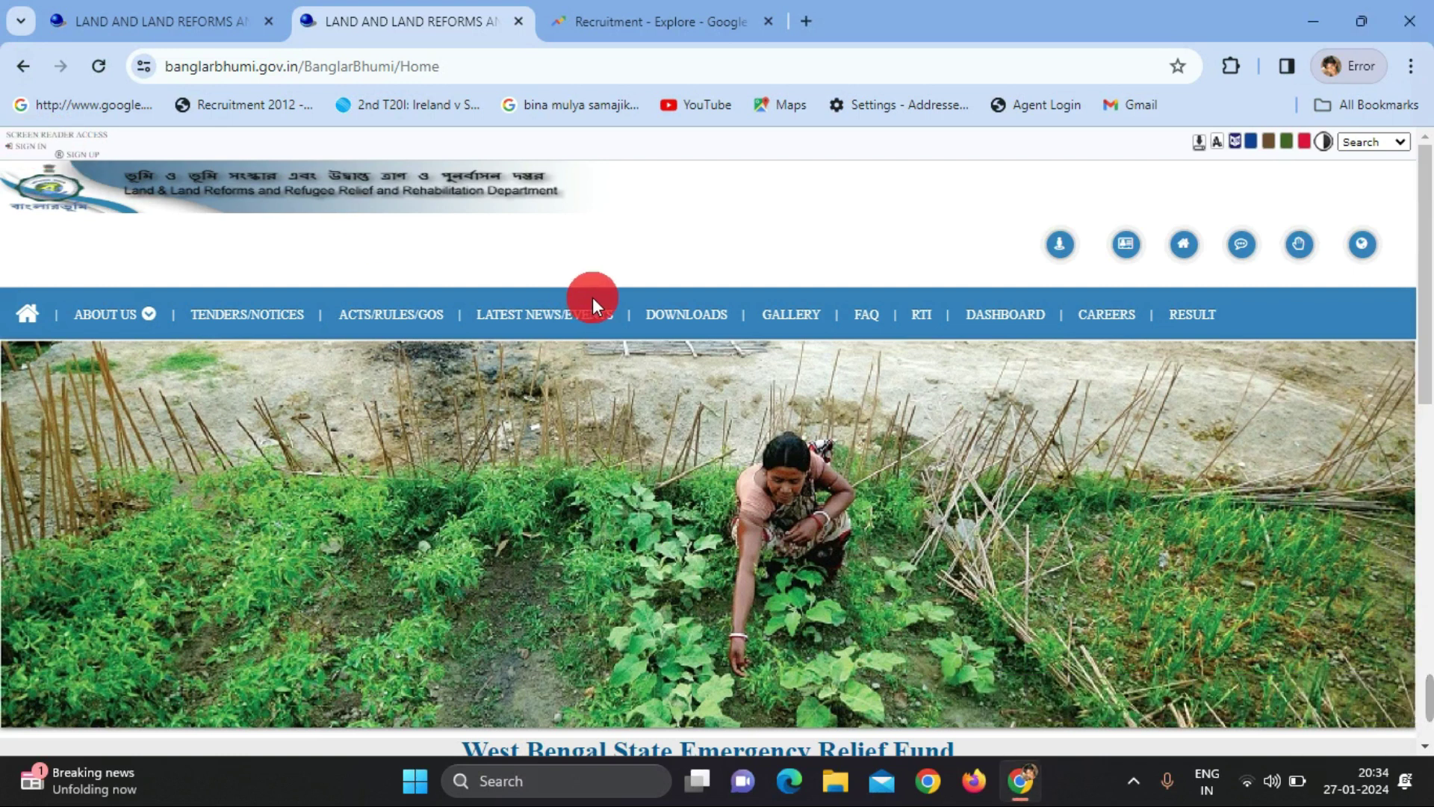
# Step: Sign in as a Citizen with the autofilled credentials and the captcha answer
pyautogui.click(30, 146)
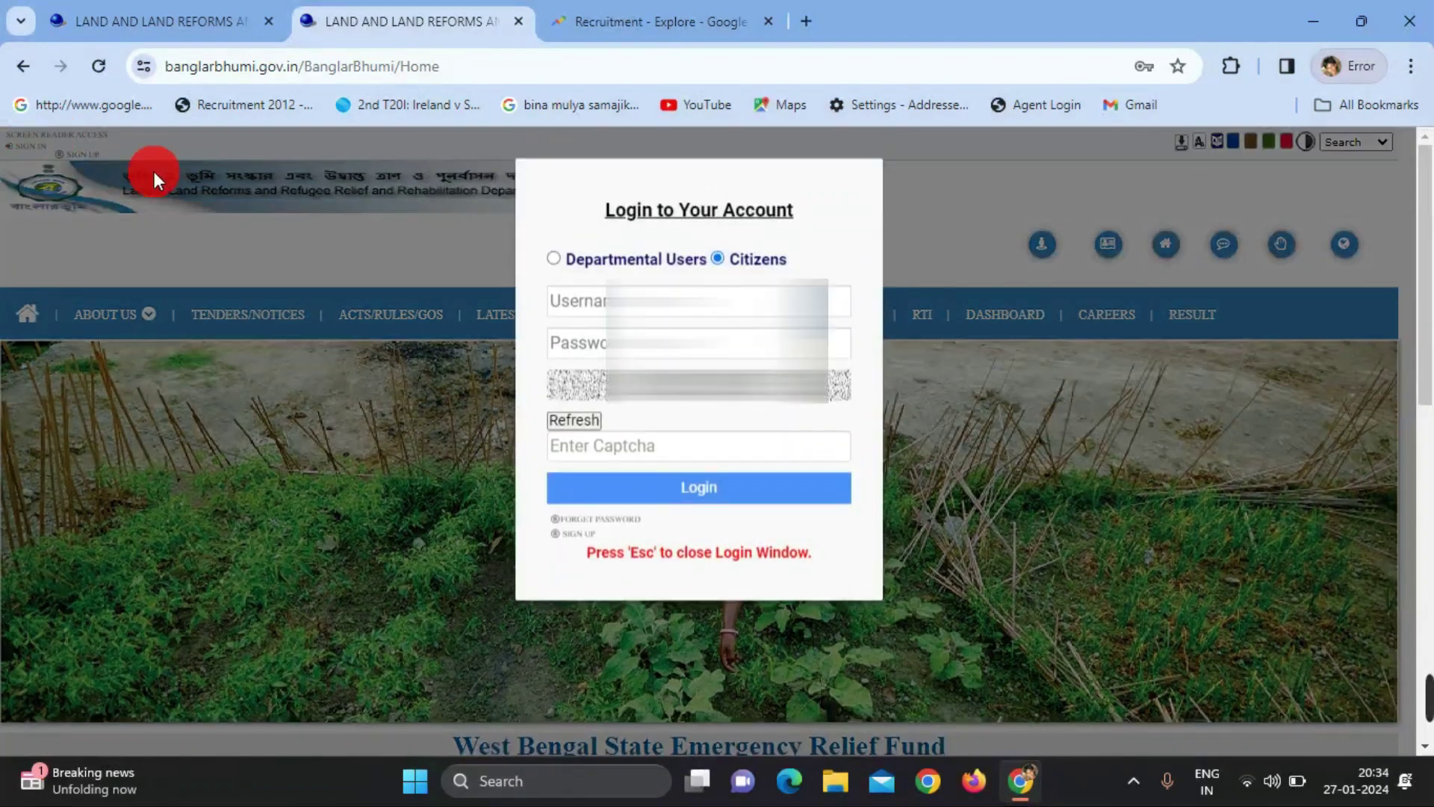
pyautogui.click(710, 447)
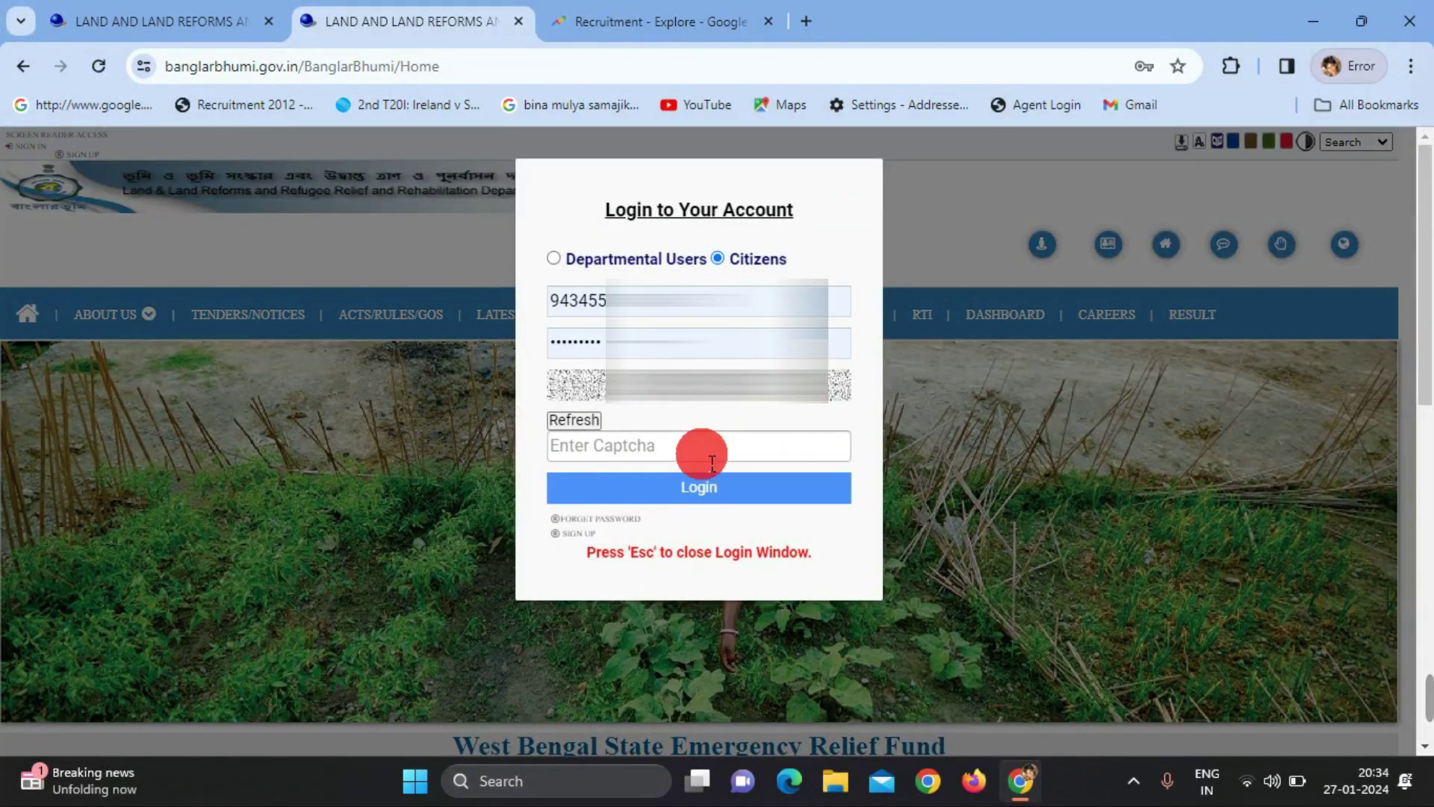
pyautogui.write('8')
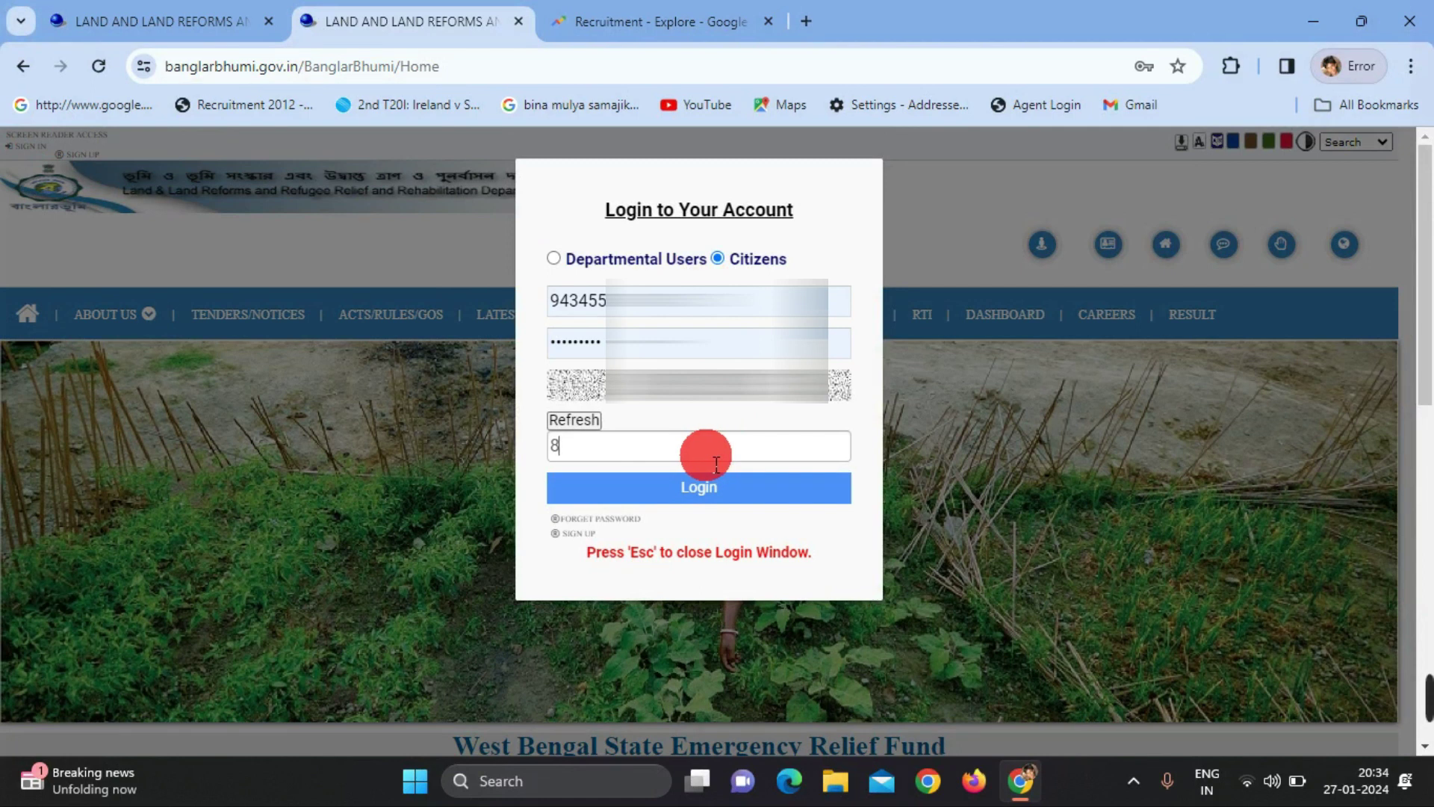
pyautogui.write('E7I2F')
pyautogui.click(718, 490)
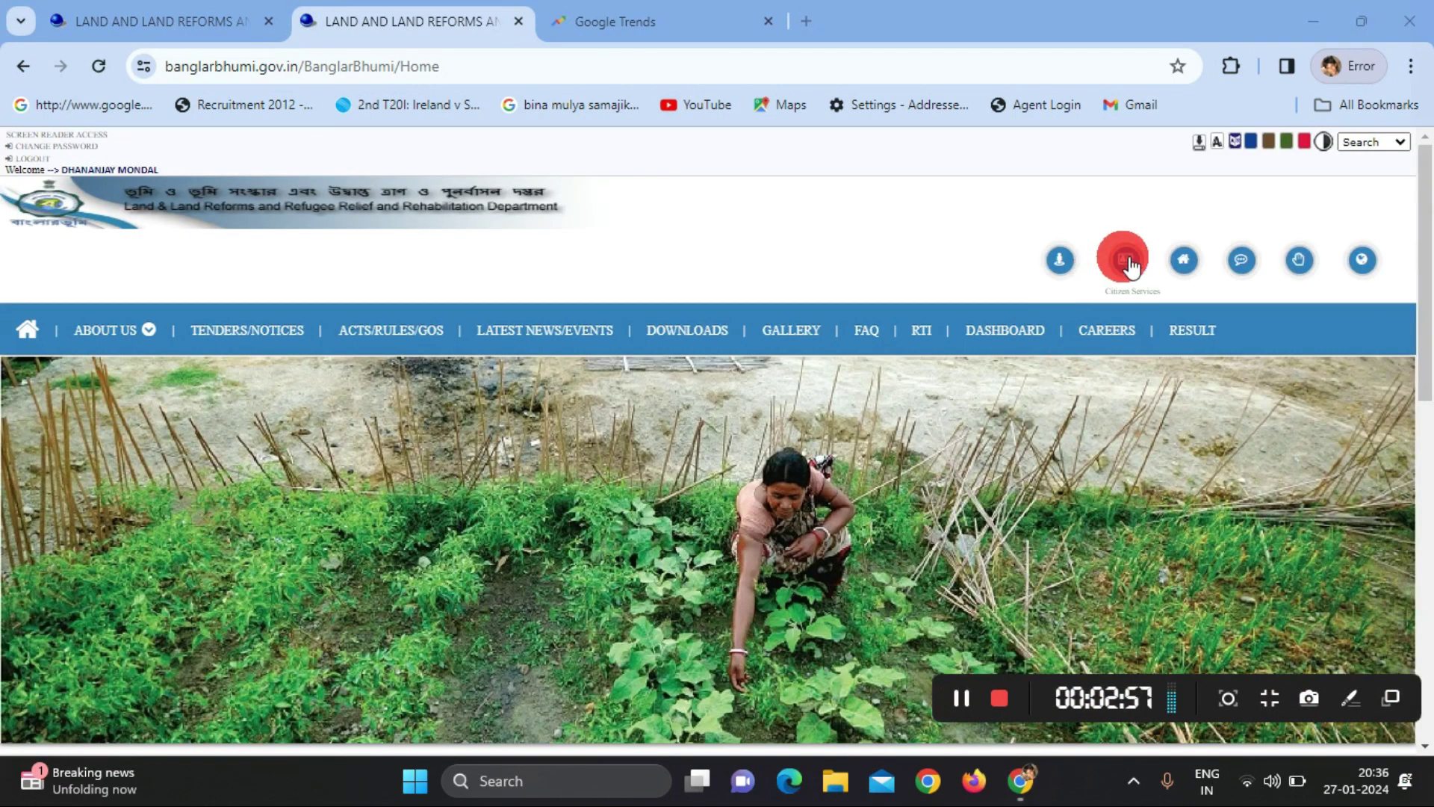
# Step: Open Land Revenue(Khajna) Application from Citizen Services under Online Application
pyautogui.click(1126, 260)
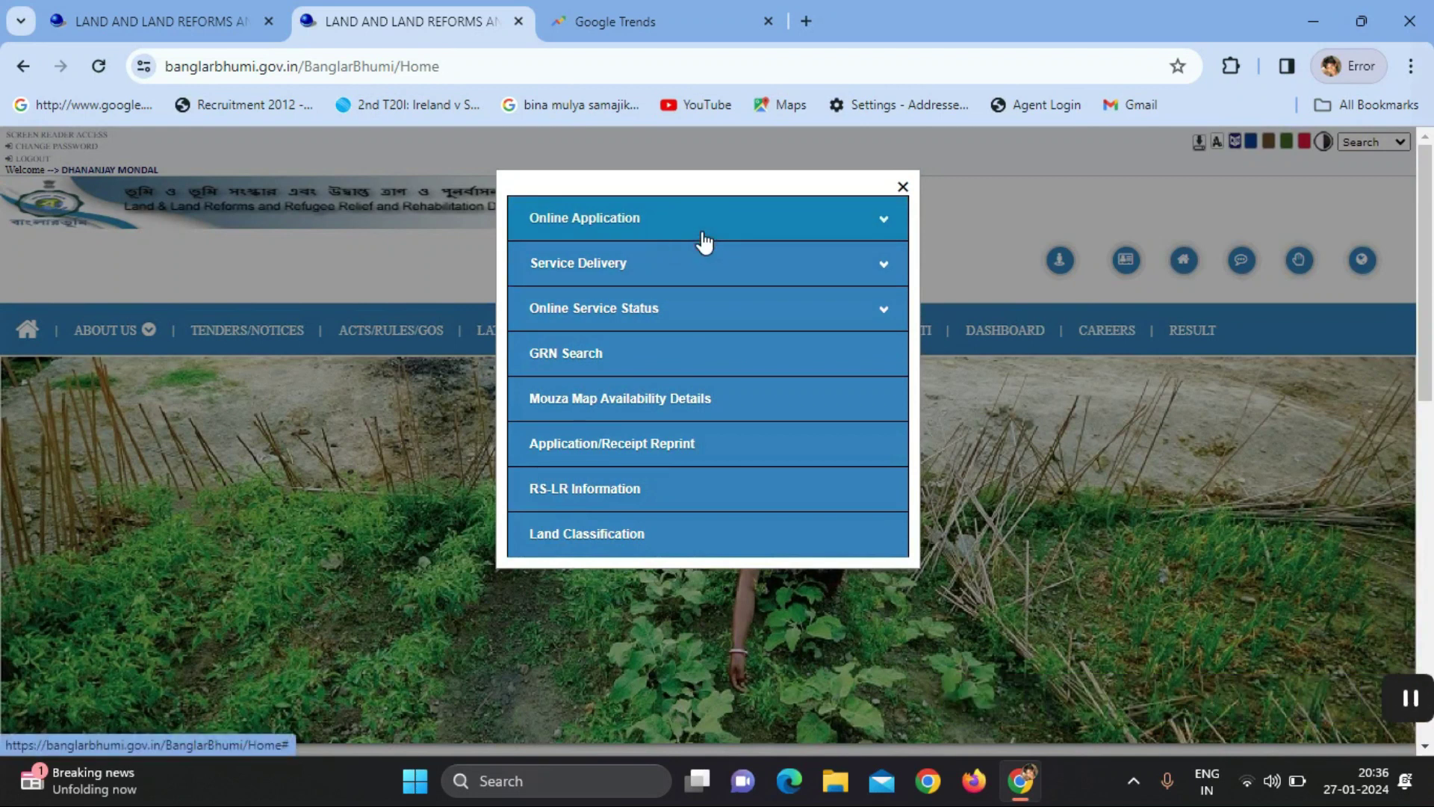
pyautogui.click(702, 240)
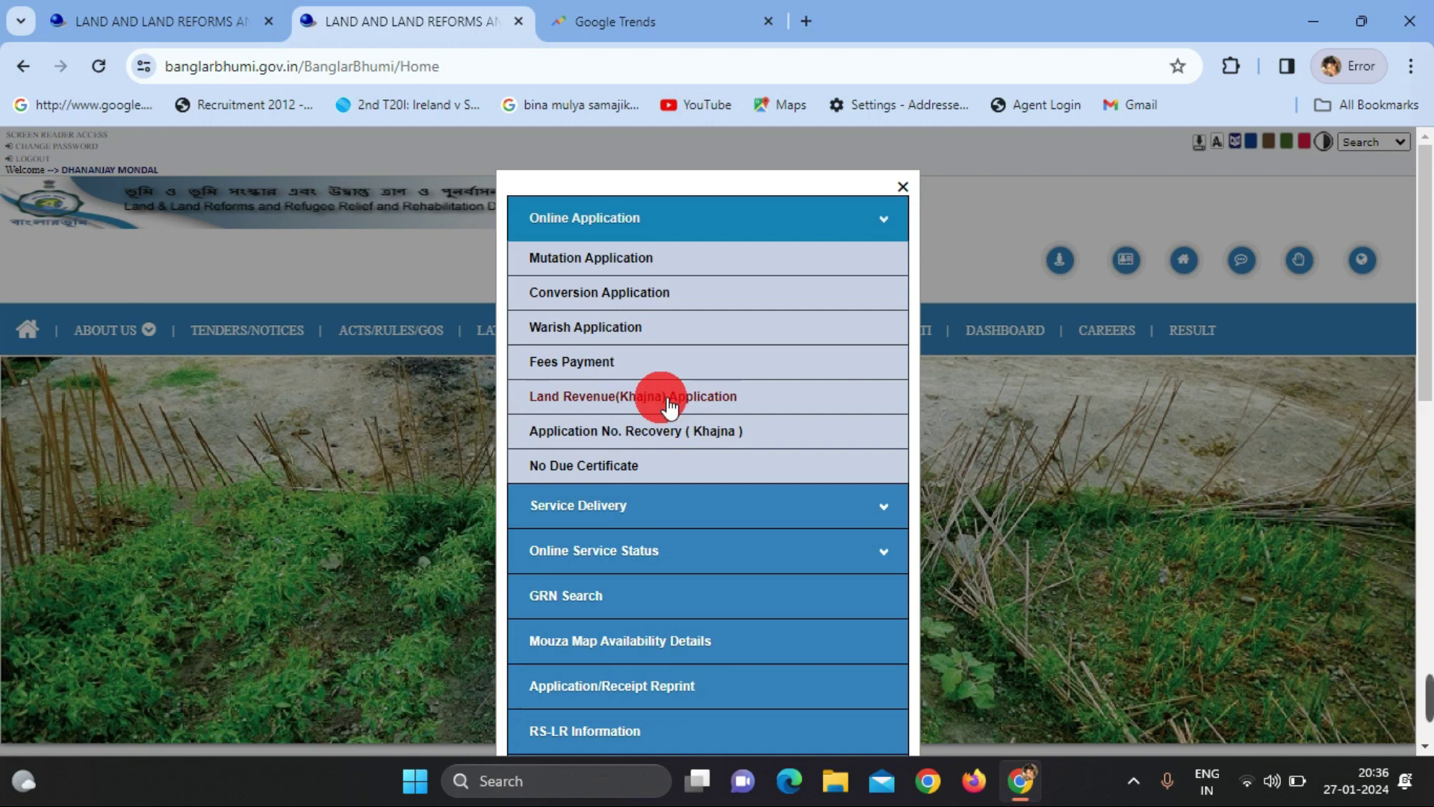
pyautogui.click(644, 404)
pyautogui.click(644, 407)
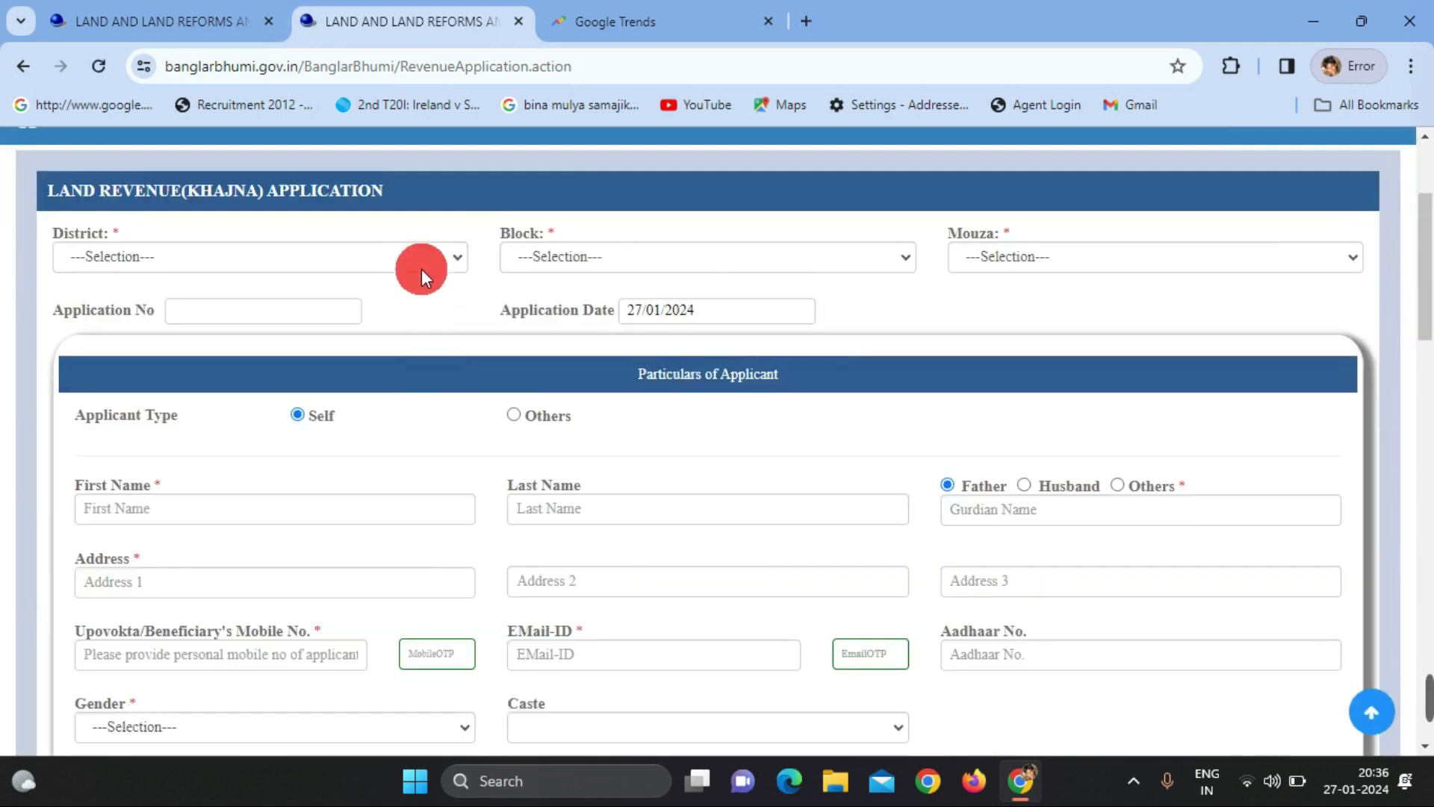
# Step: Choose district [17] DAKSHIN DINAJPUR, block [01] BALURGHAT and mouza [001] Baul
pyautogui.click(422, 263)
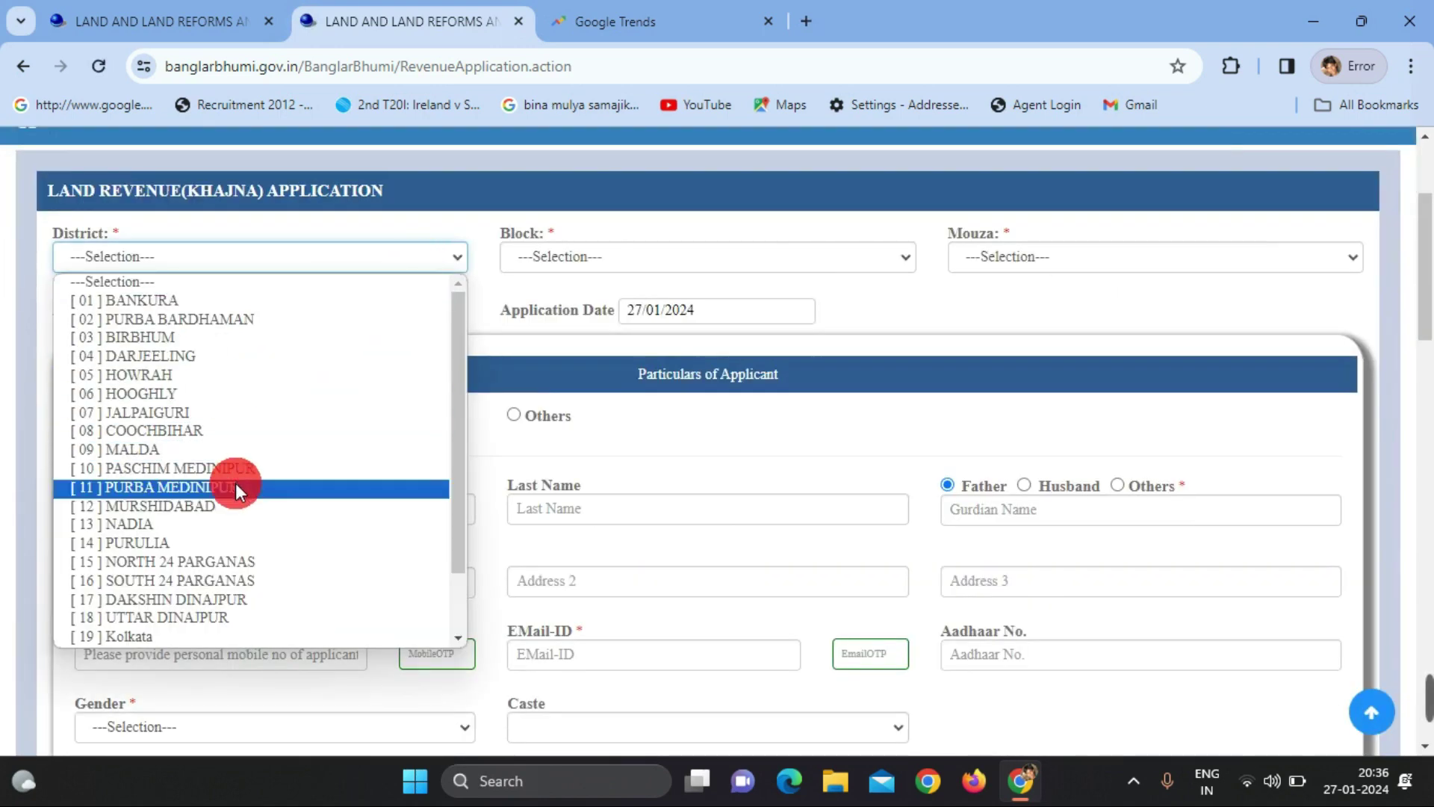
pyautogui.scroll(-1, 234, 480)
pyautogui.click(254, 524)
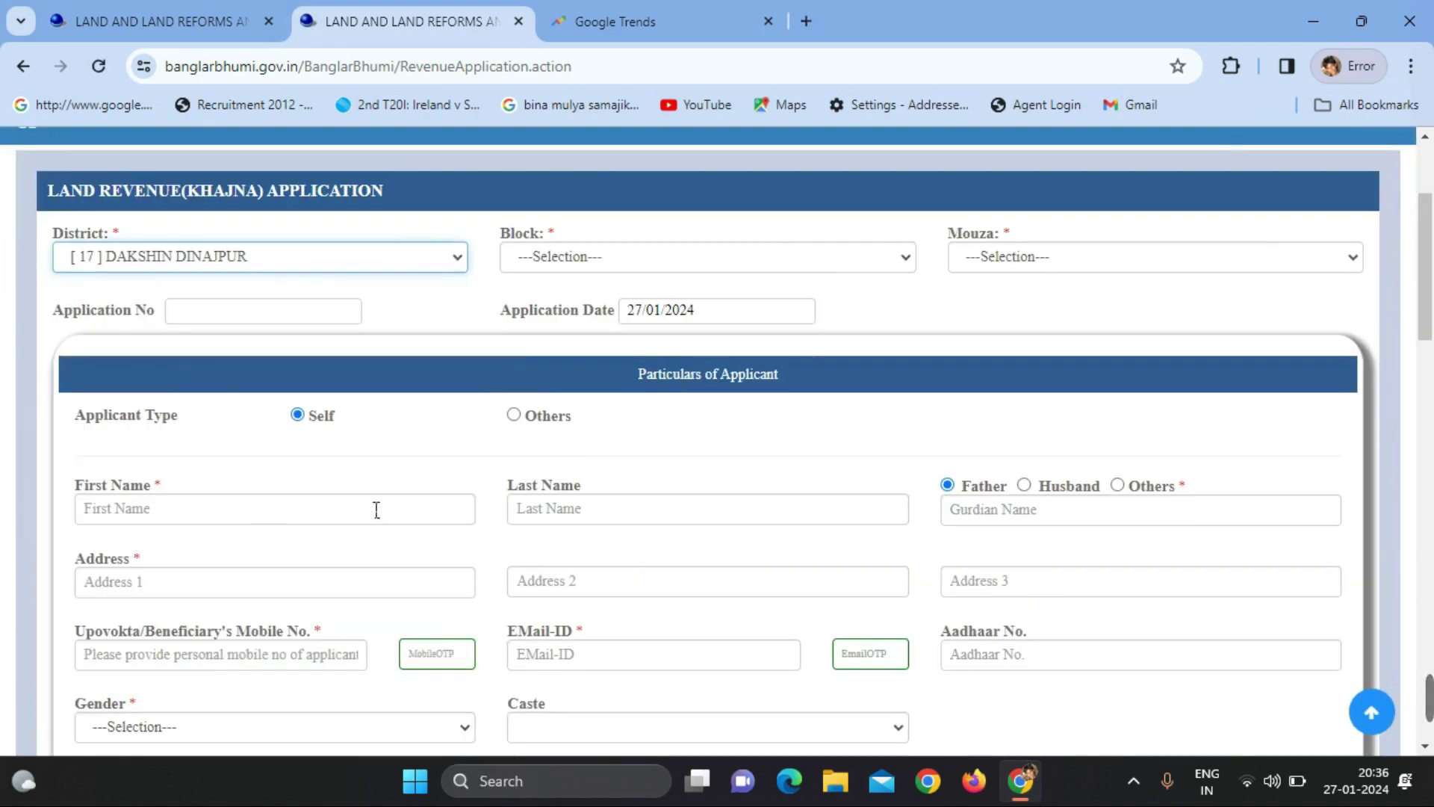
pyautogui.click(634, 262)
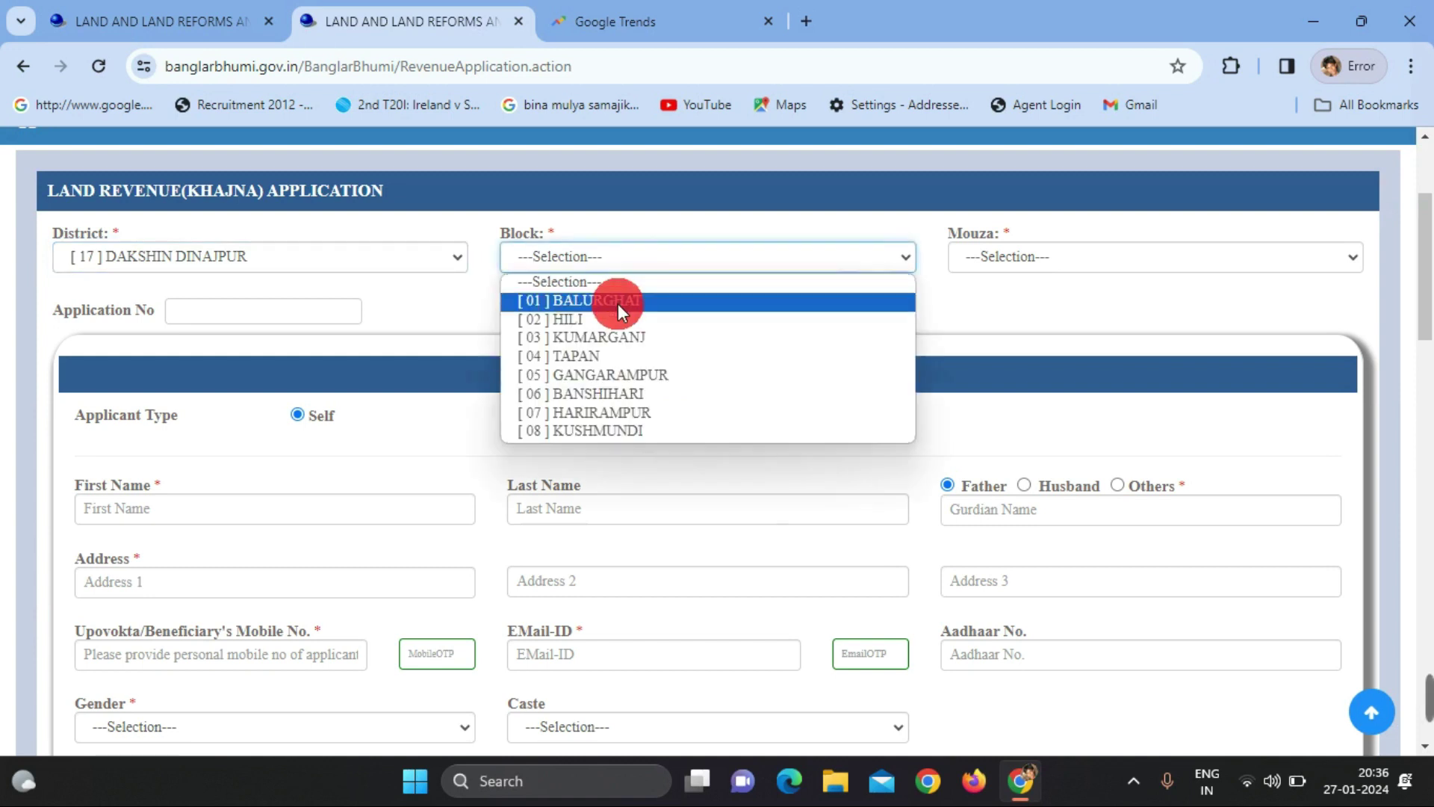
pyautogui.click(617, 304)
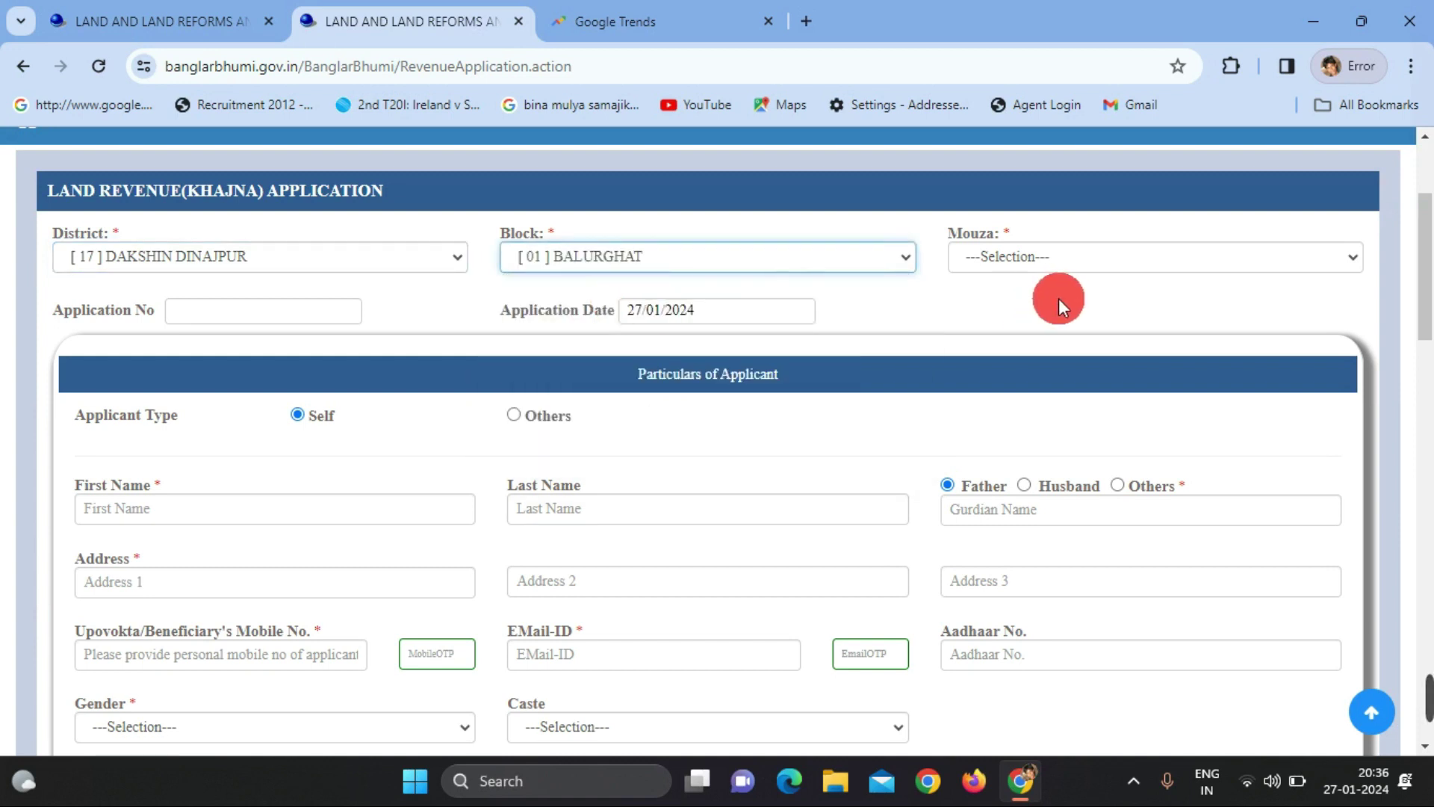
pyautogui.click(1051, 259)
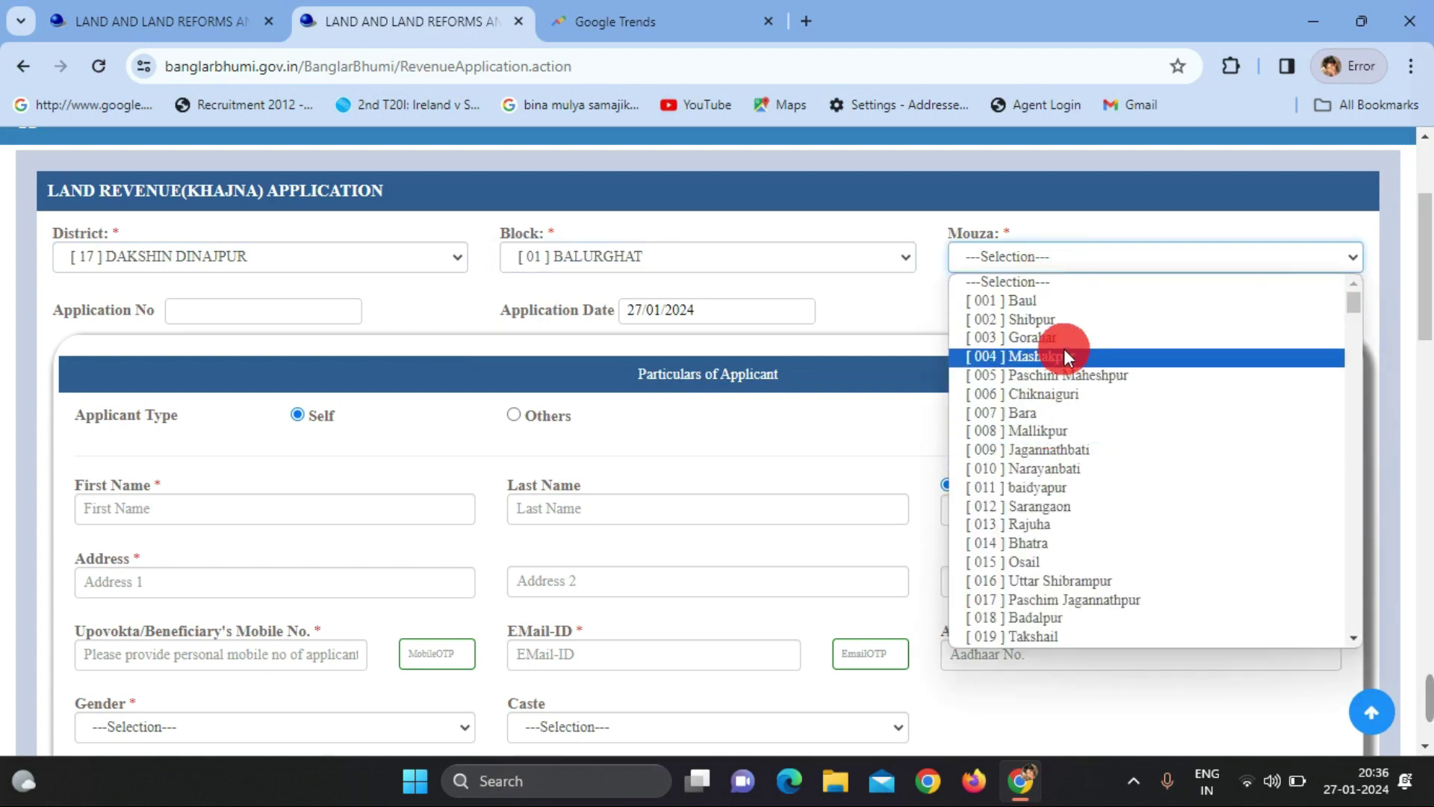
pyautogui.click(1056, 305)
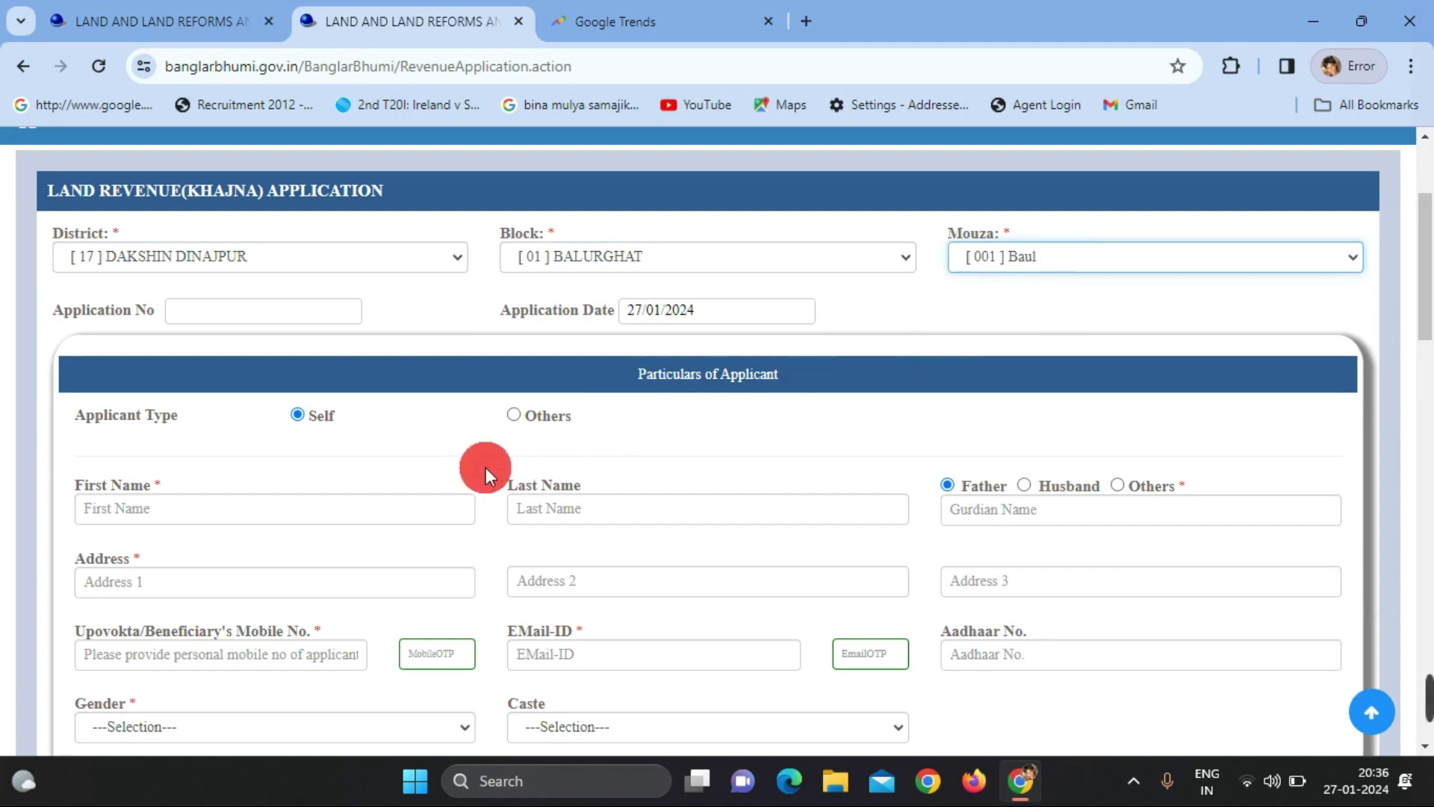
pyautogui.scroll(-1, 378, 423)
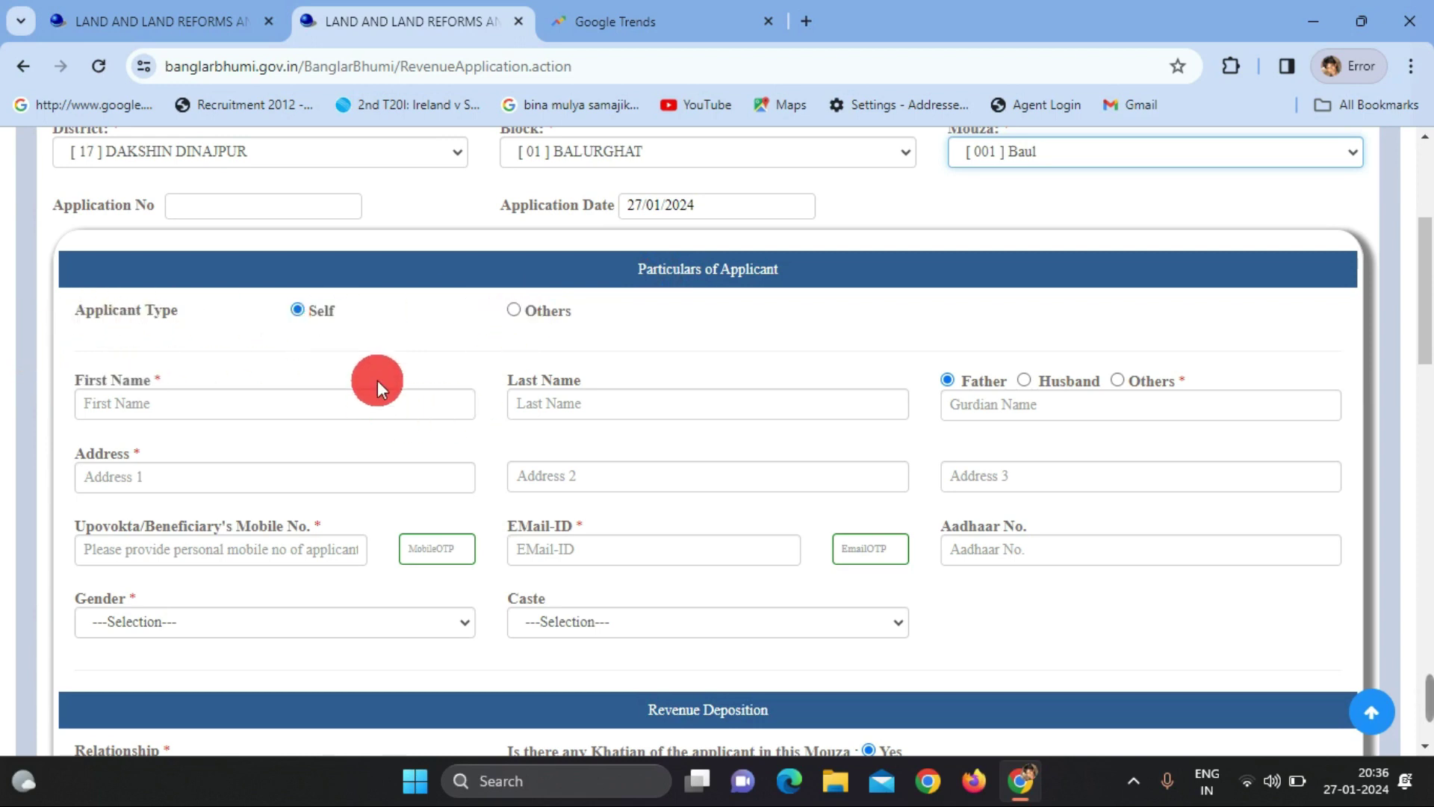
# Step: Fill the first, last and guardian names with DEMO from the autofill suggestions
pyautogui.click(447, 411)
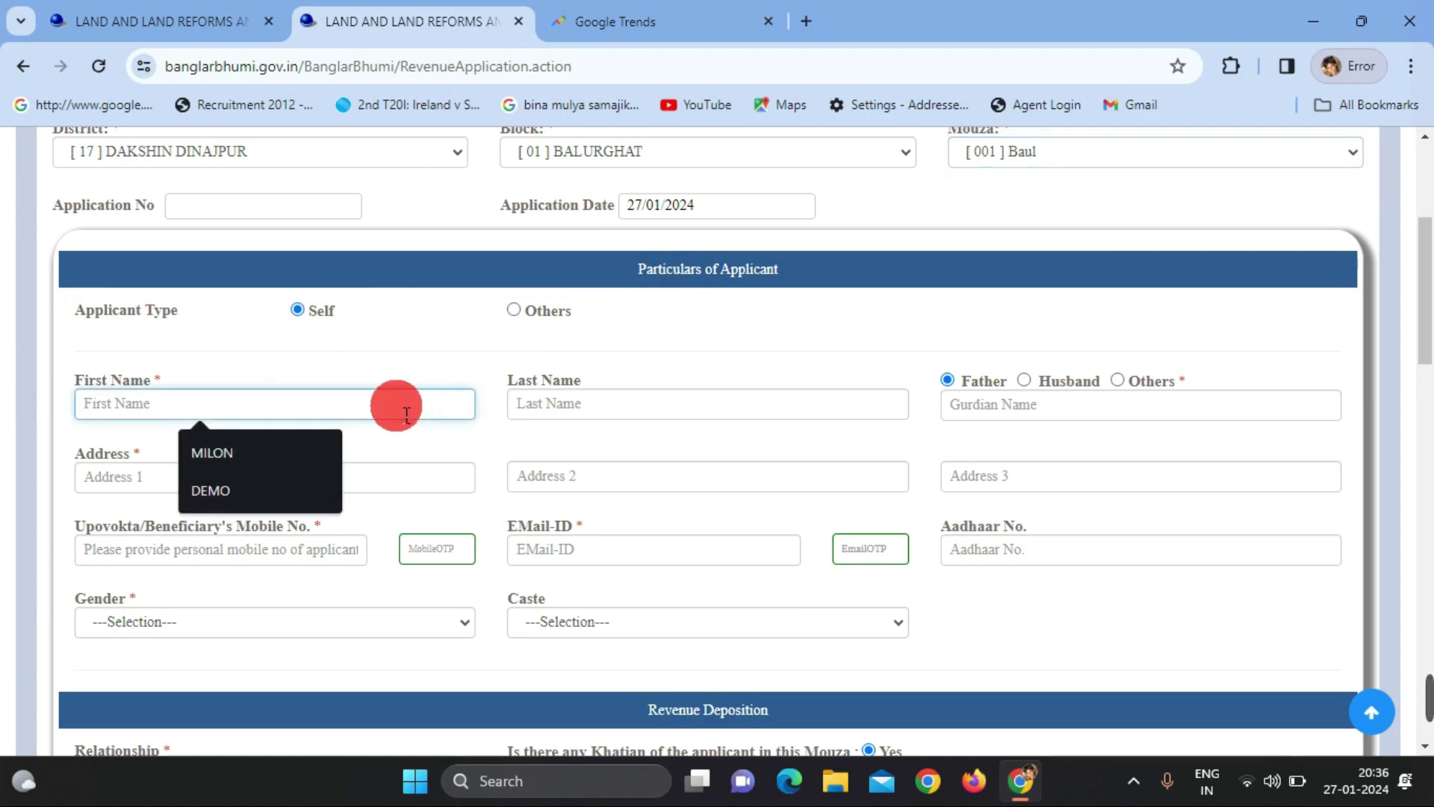
pyautogui.click(479, 338)
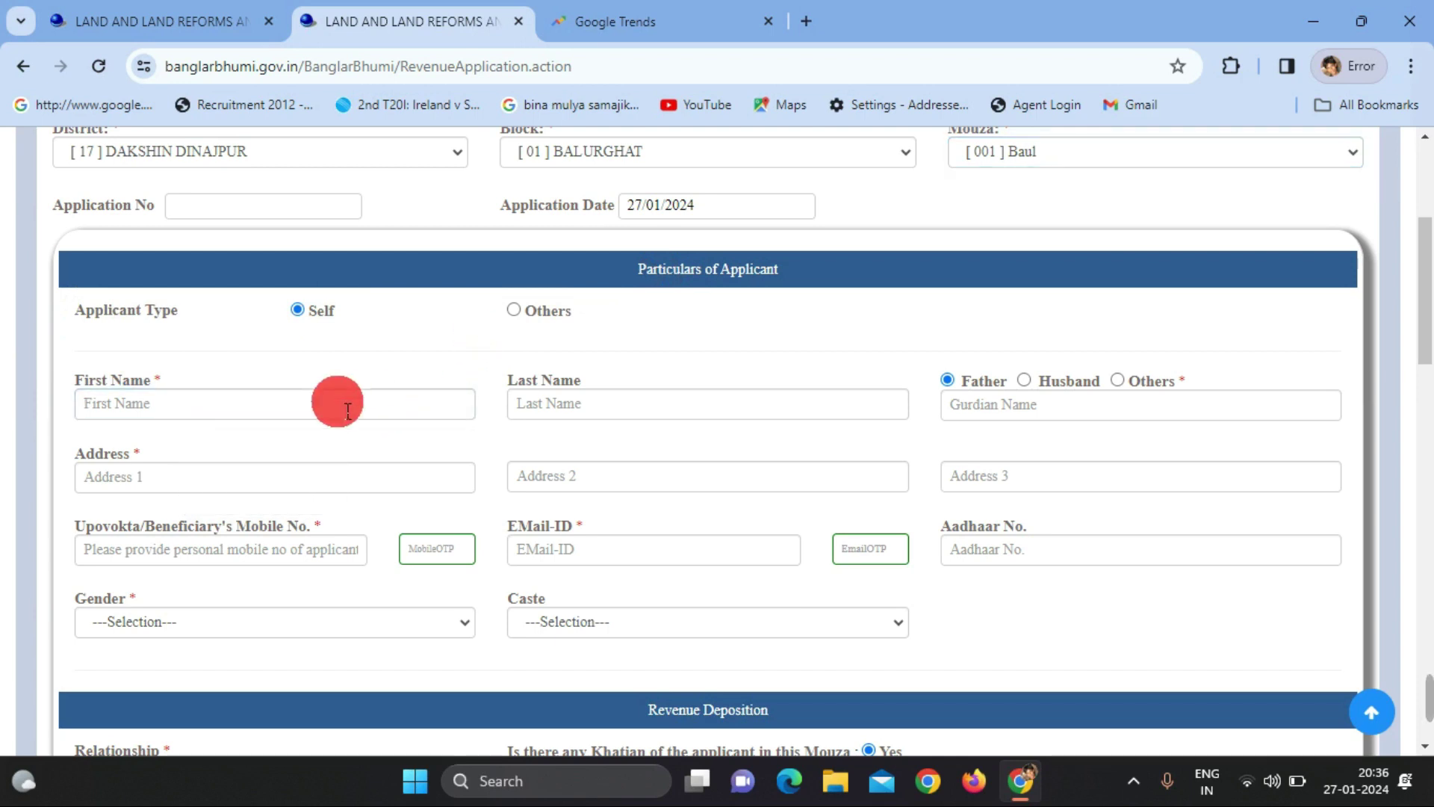
pyautogui.click(341, 412)
pyautogui.write('de')
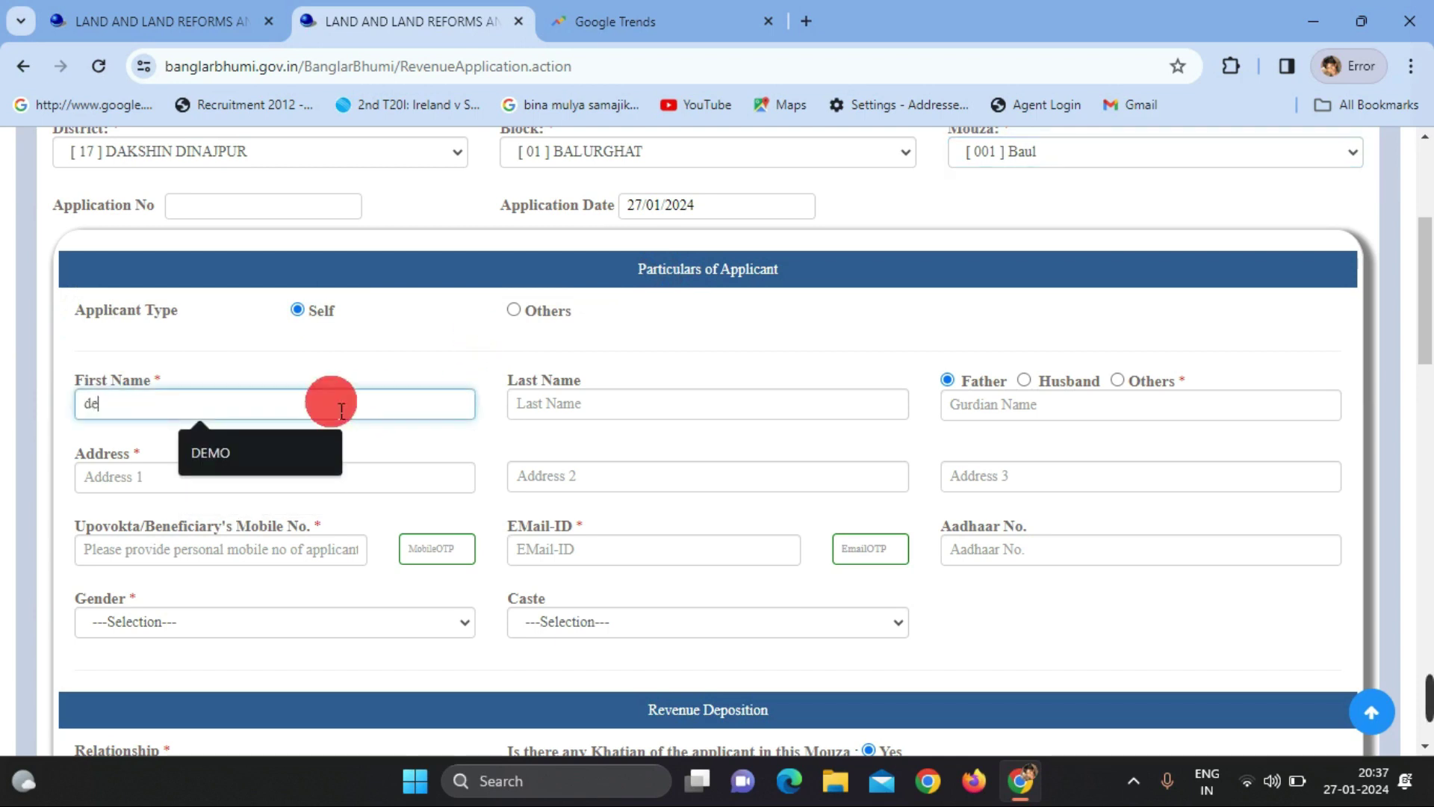
pyautogui.click(263, 457)
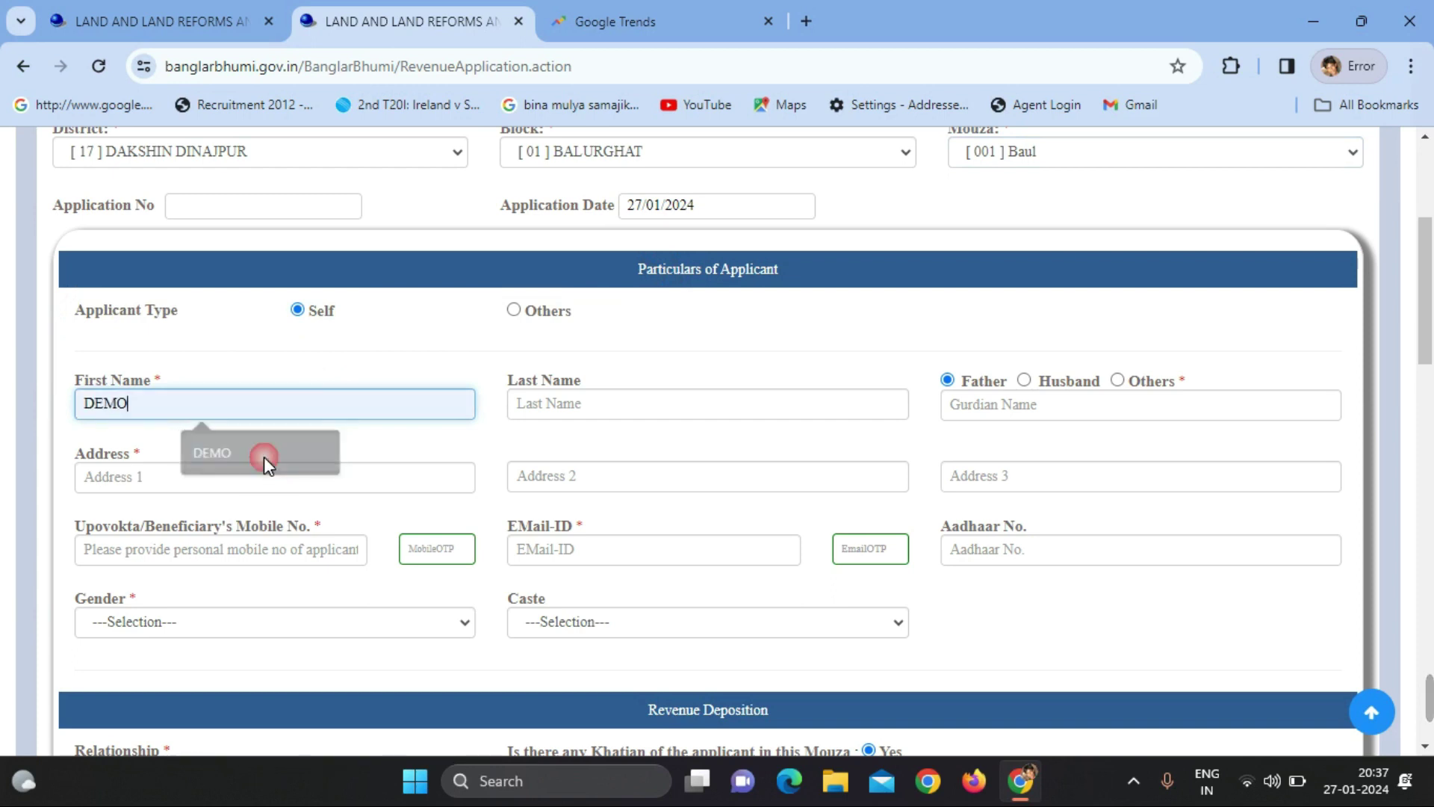
pyautogui.click(656, 411)
pyautogui.click(663, 494)
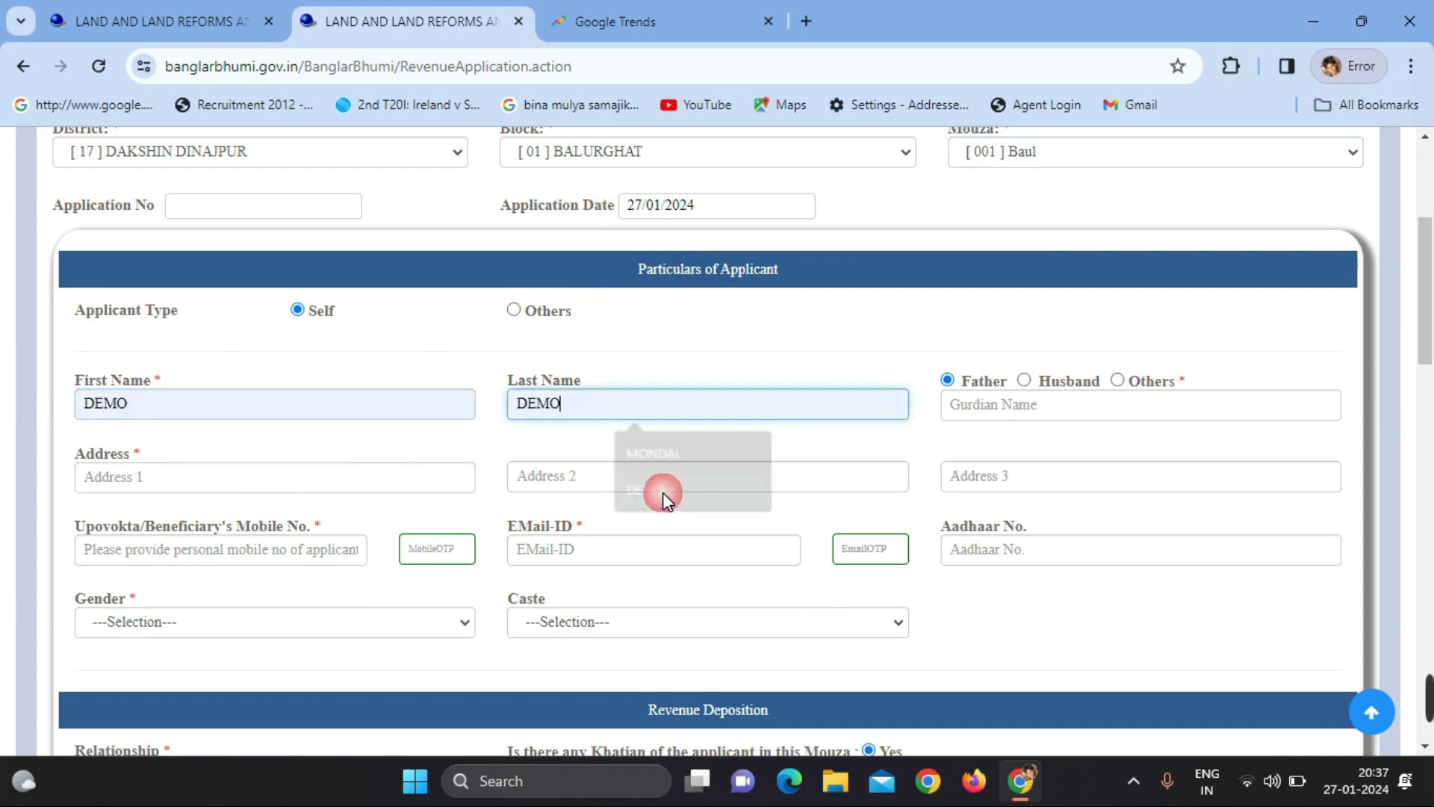
pyautogui.click(1031, 409)
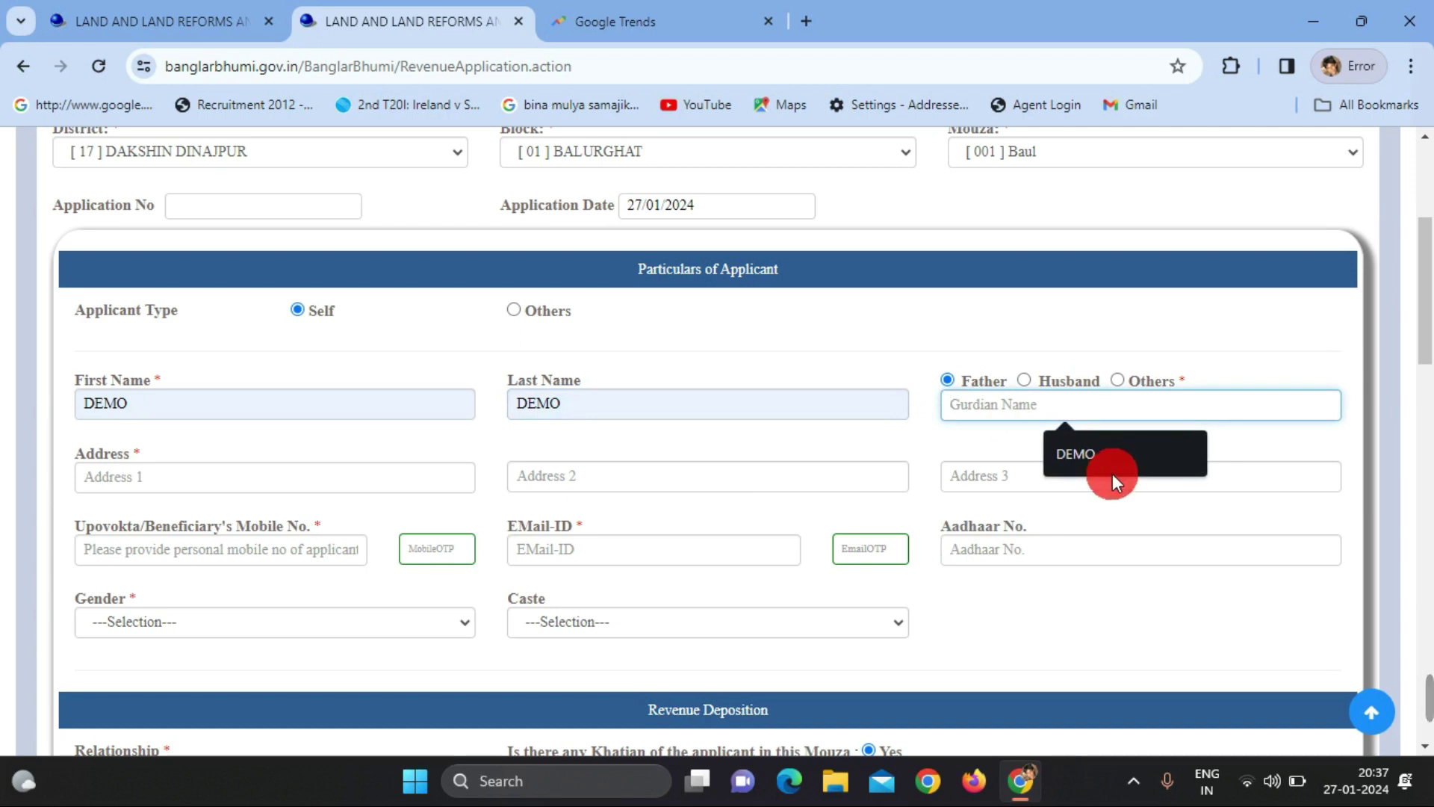
pyautogui.click(1108, 463)
# Step: Set the address to BALURGHAT and enter the applicant's mobile number
pyautogui.click(251, 482)
pyautogui.click(262, 523)
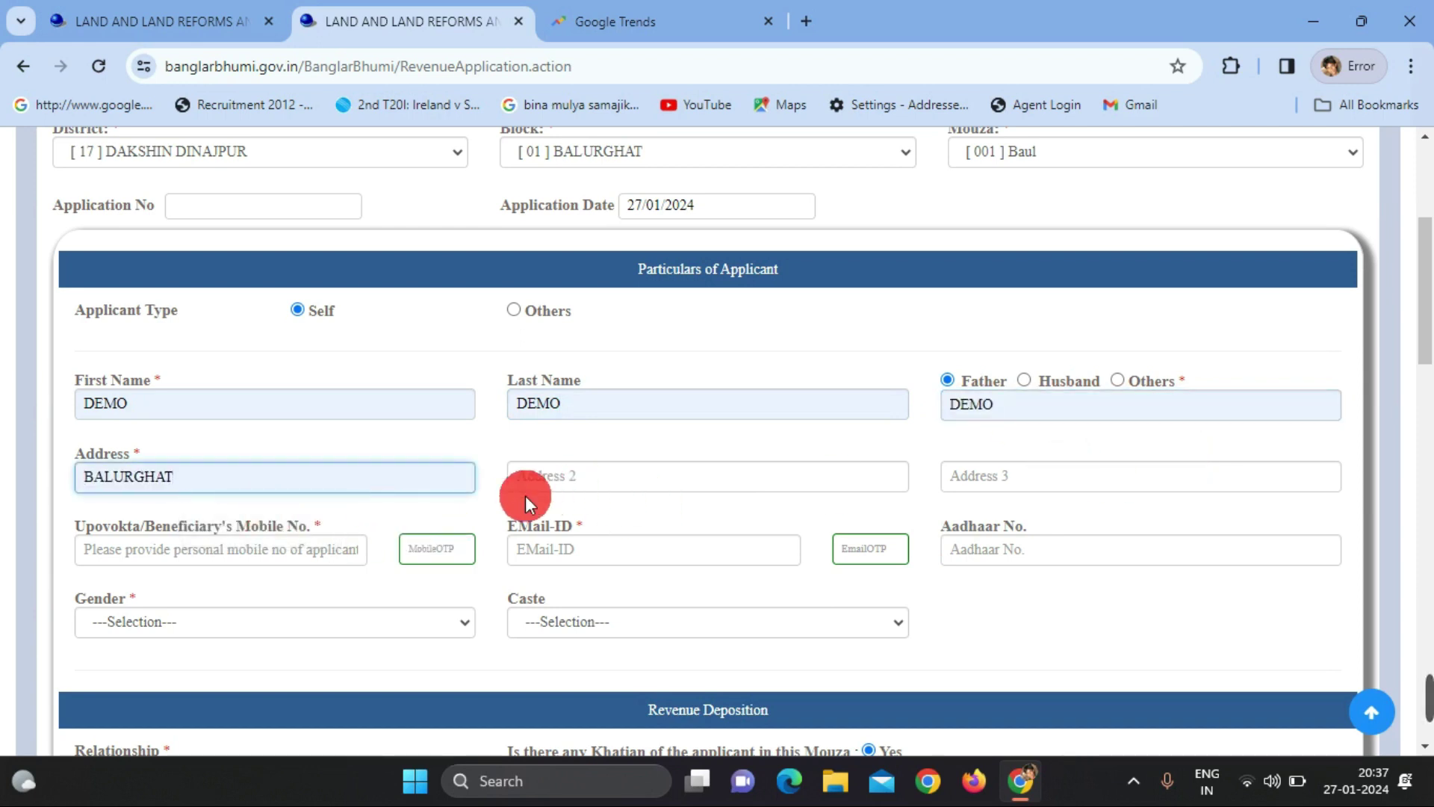
pyautogui.click(277, 551)
pyautogui.click(276, 551)
pyautogui.write('74777286')
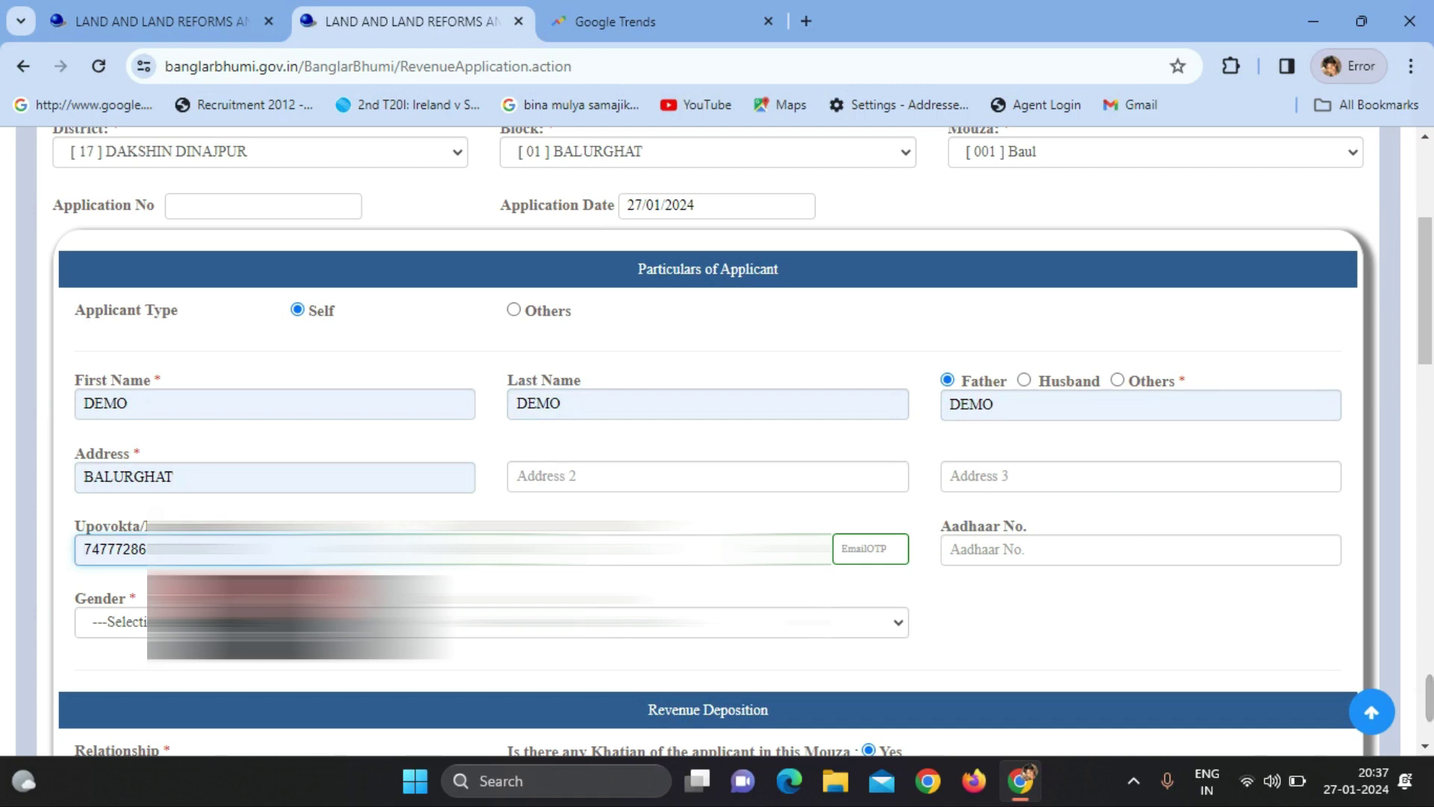
pyautogui.write('1')
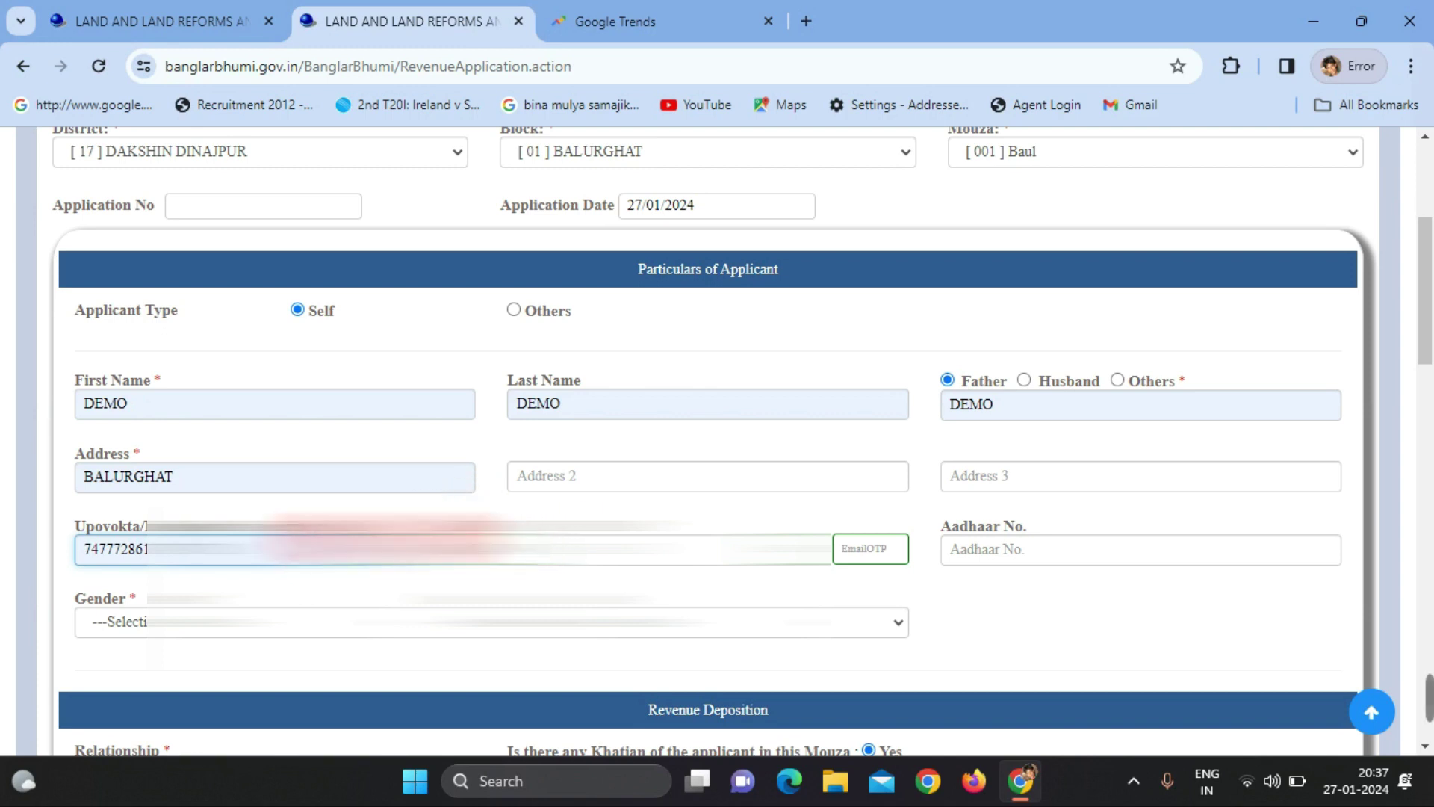
pyautogui.click(375, 500)
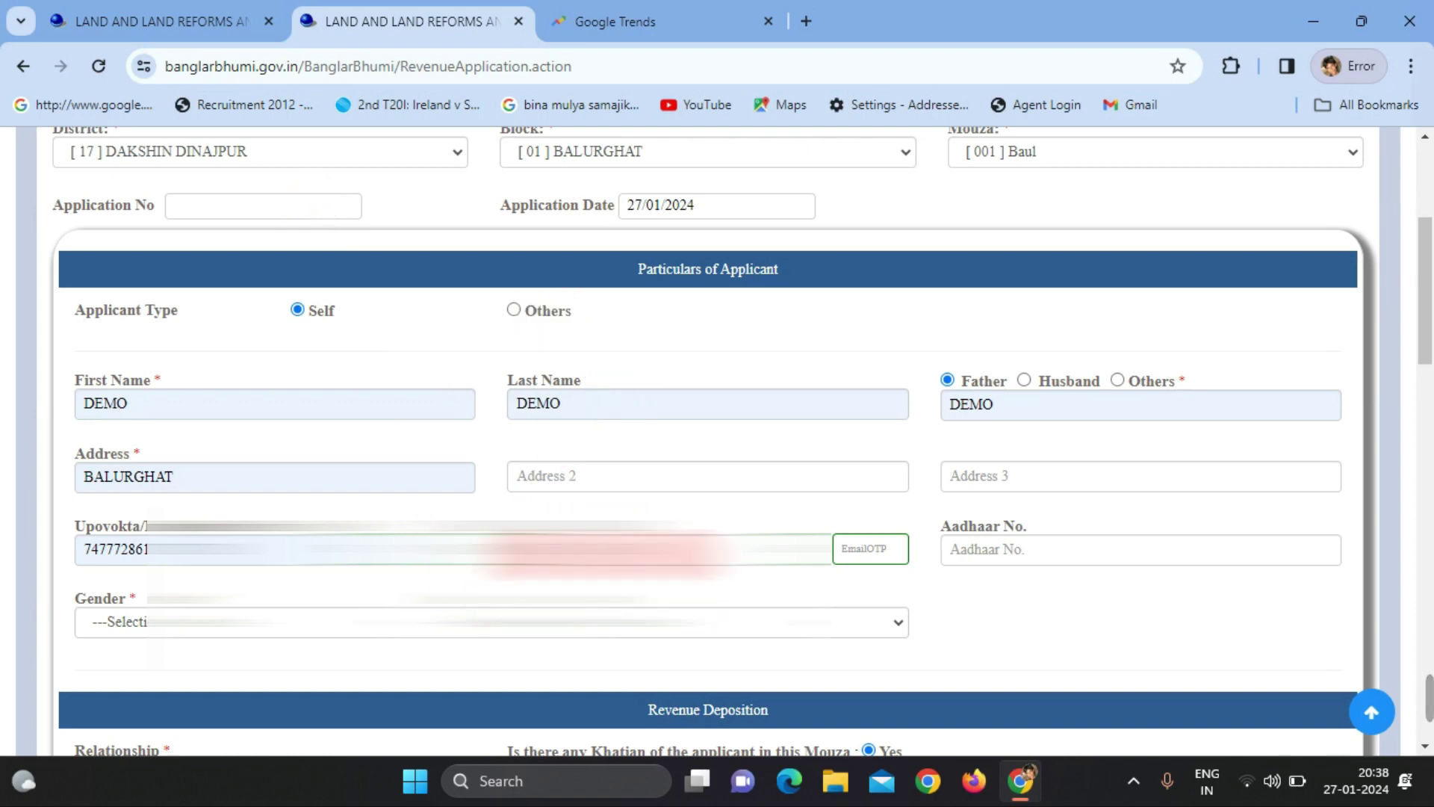
# Step: Request an e-mail OTP for the applicant's contact and enter the received code
pyautogui.click(605, 557)
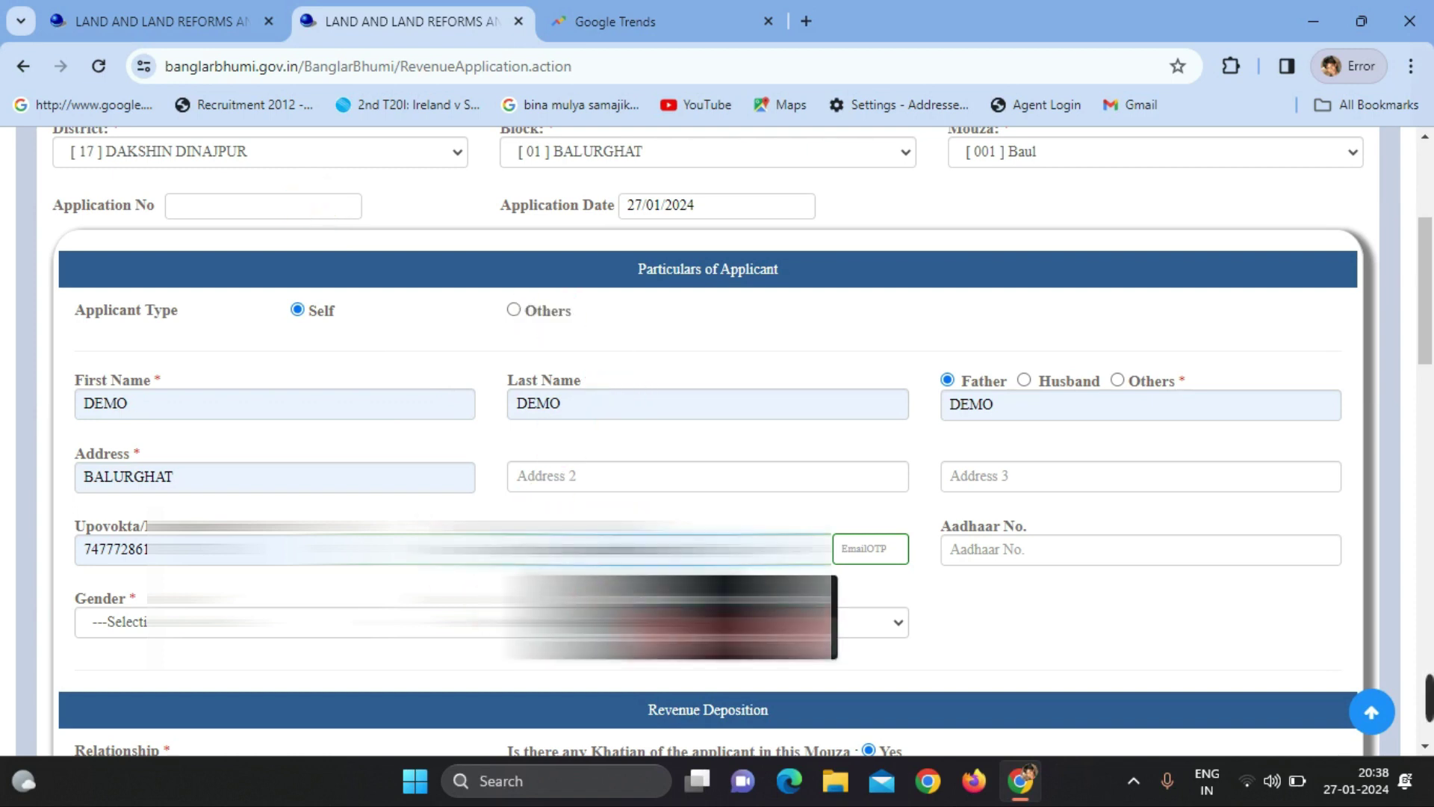
pyautogui.click(829, 606)
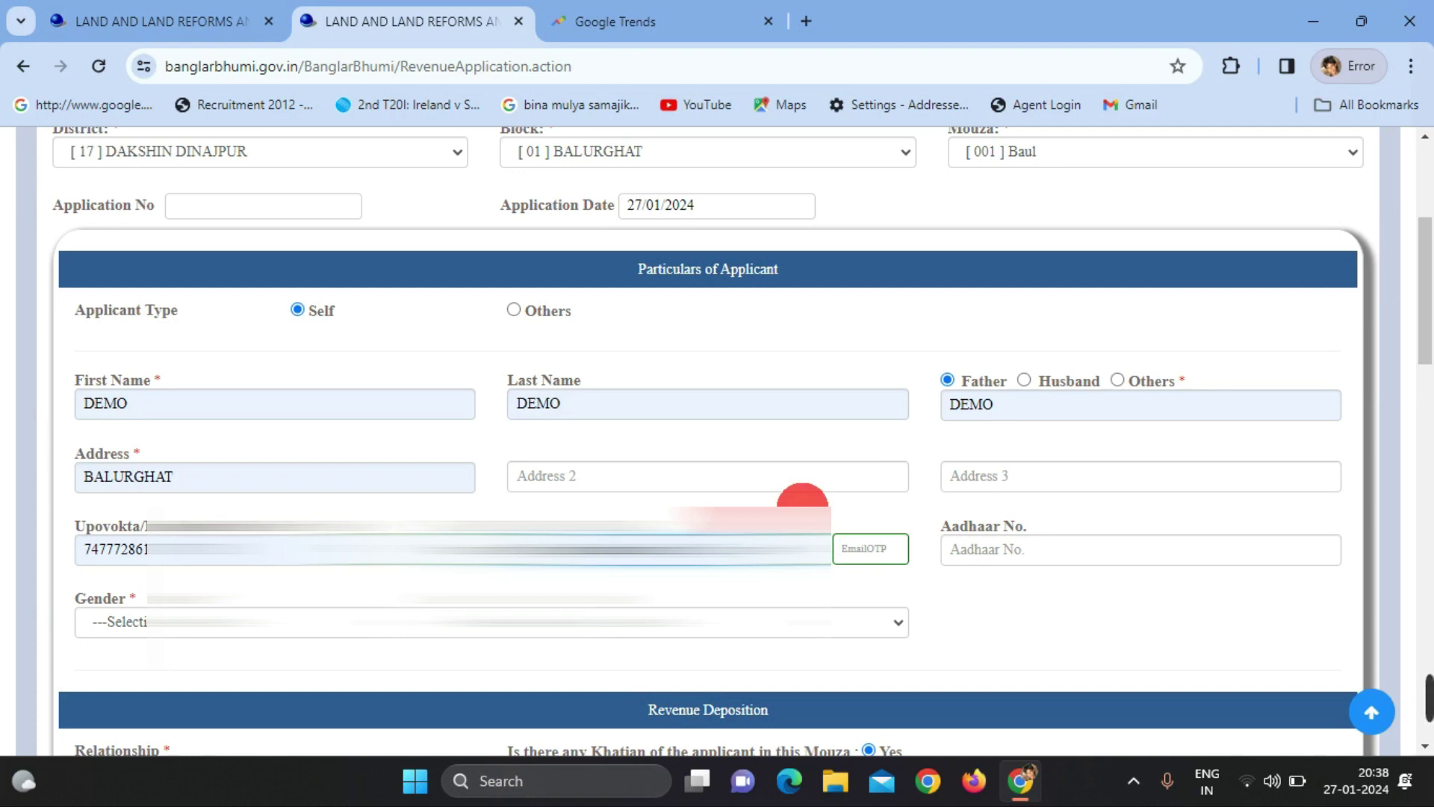
pyautogui.click(803, 499)
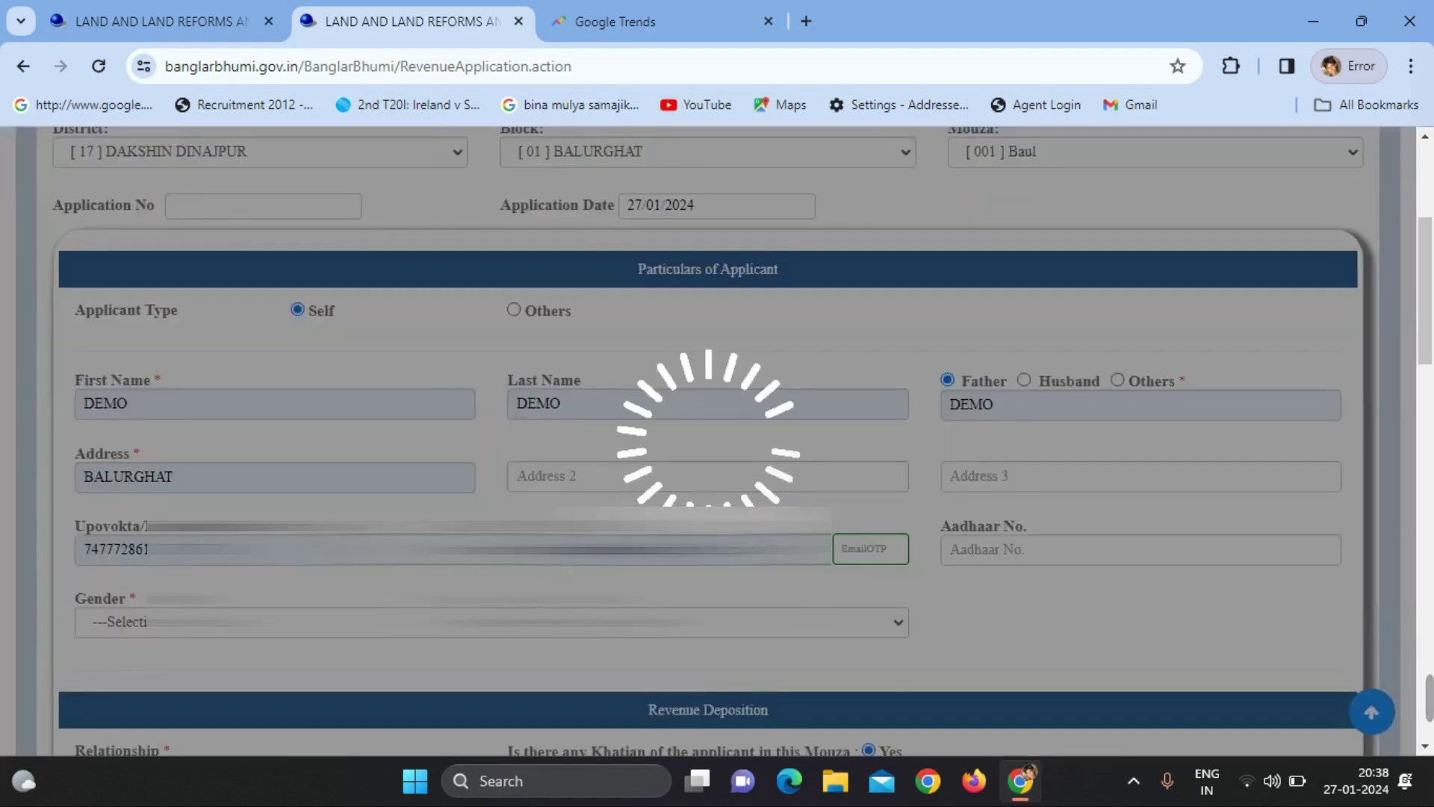
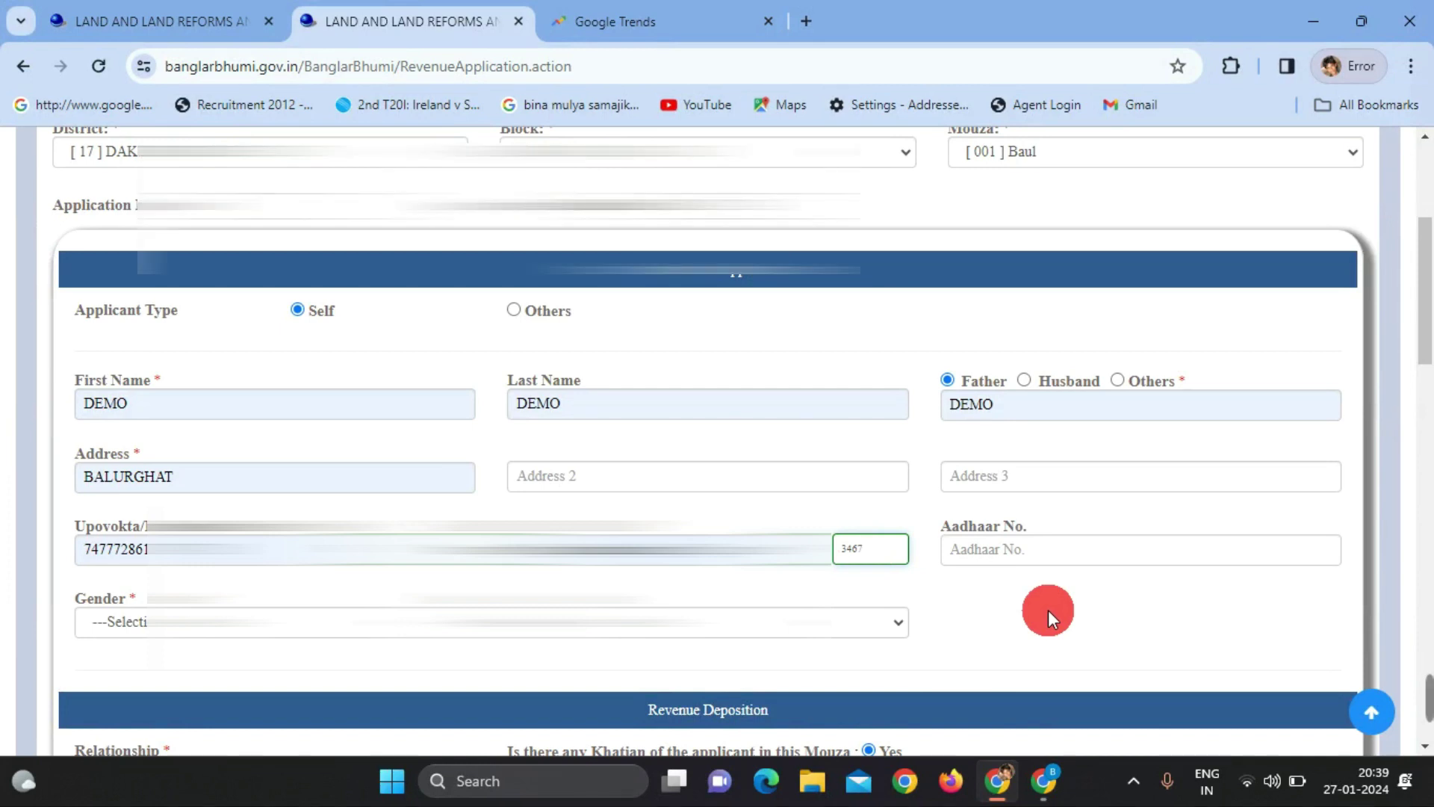
pyautogui.scroll(-4, 994, 607)
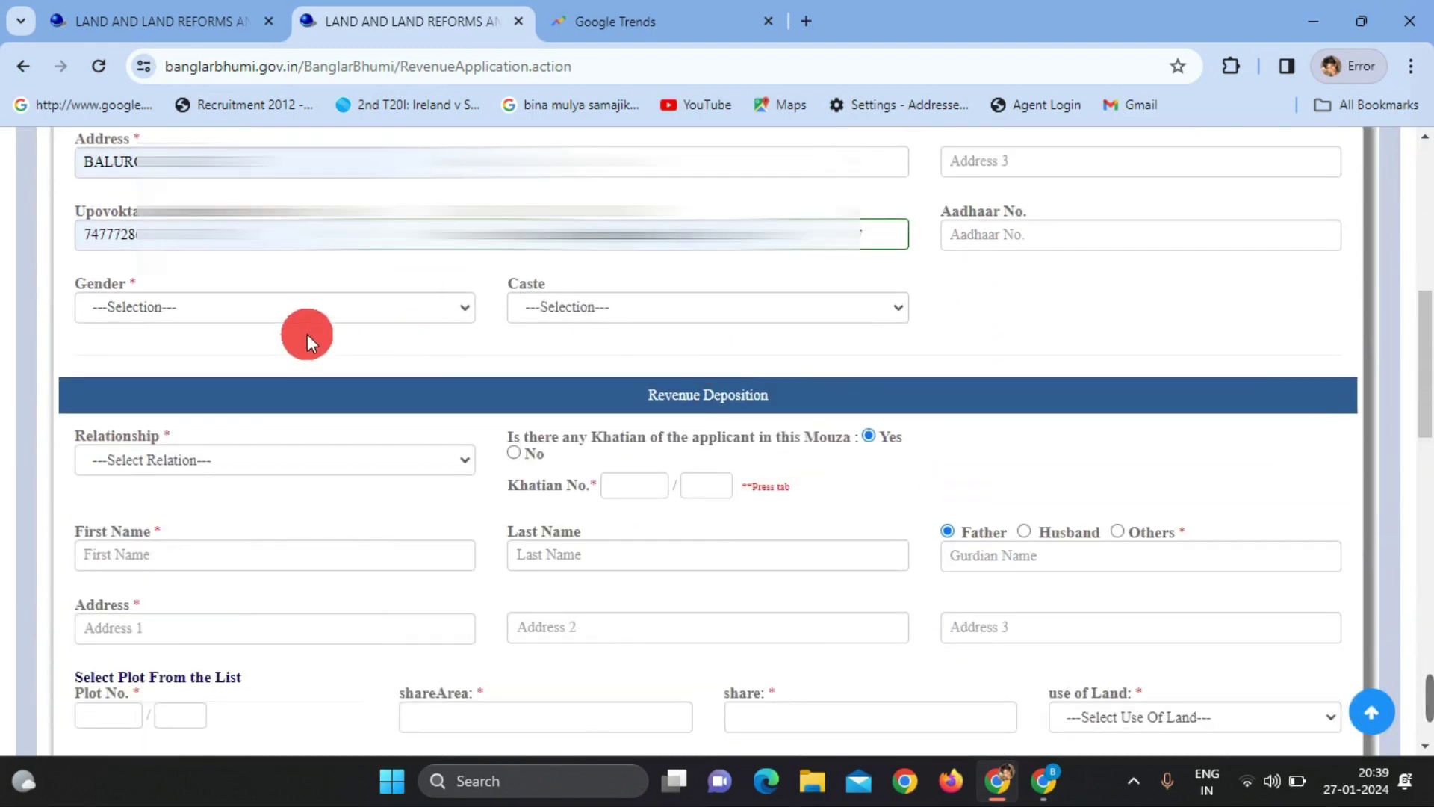
# Step: Set gender to MALE, caste to GENERAL and relationship to [01]Self
pyautogui.click(299, 311)
pyautogui.click(257, 371)
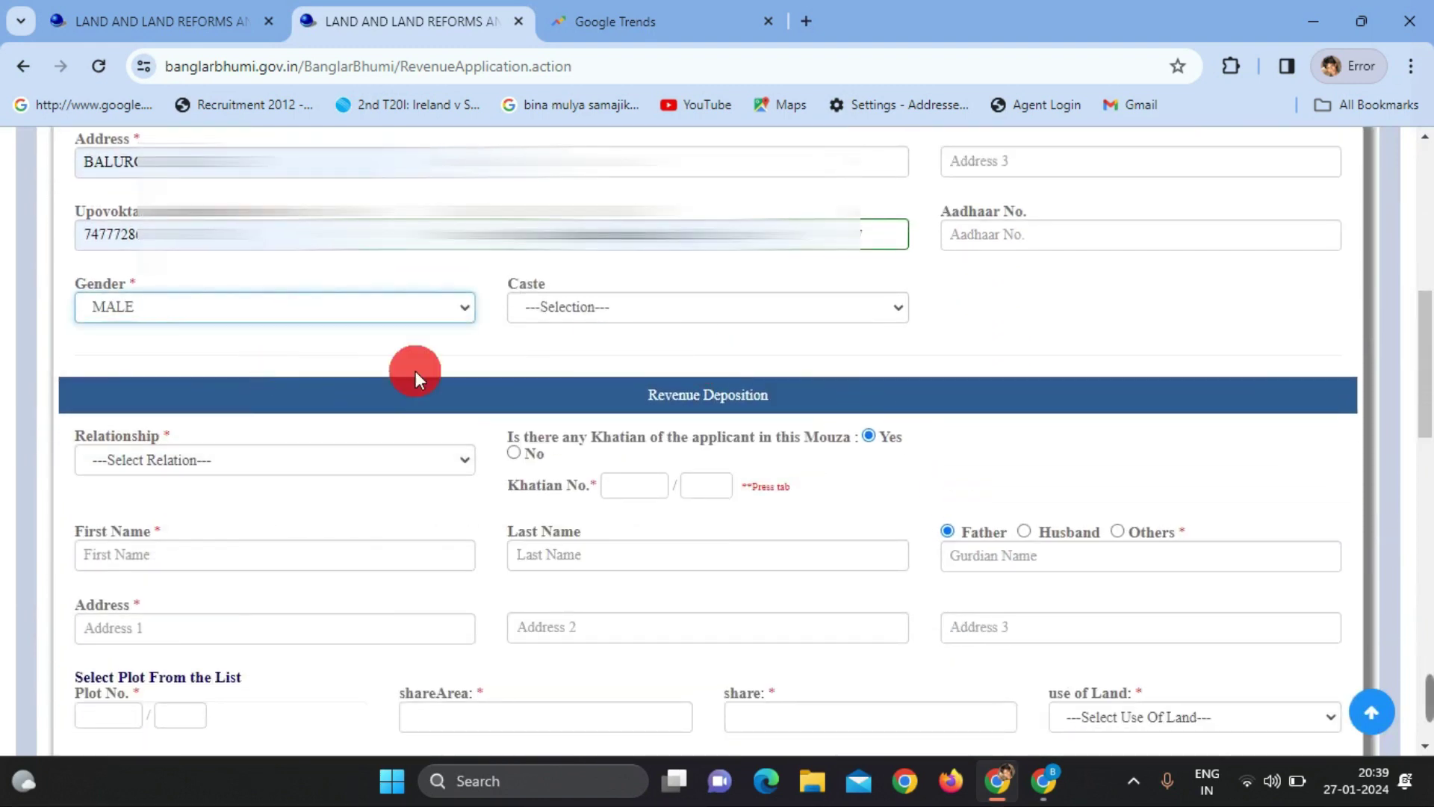
pyautogui.click(621, 318)
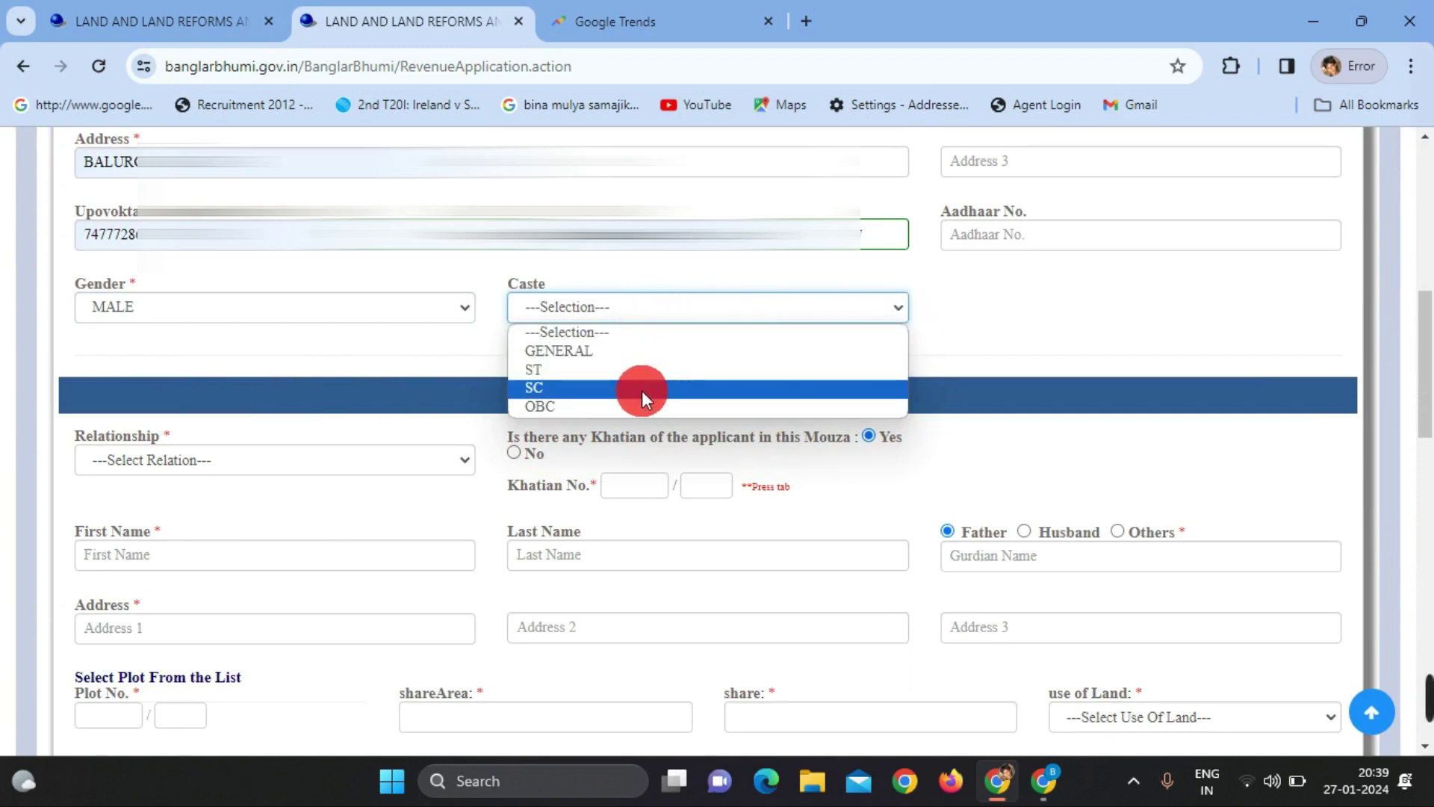
pyautogui.click(644, 357)
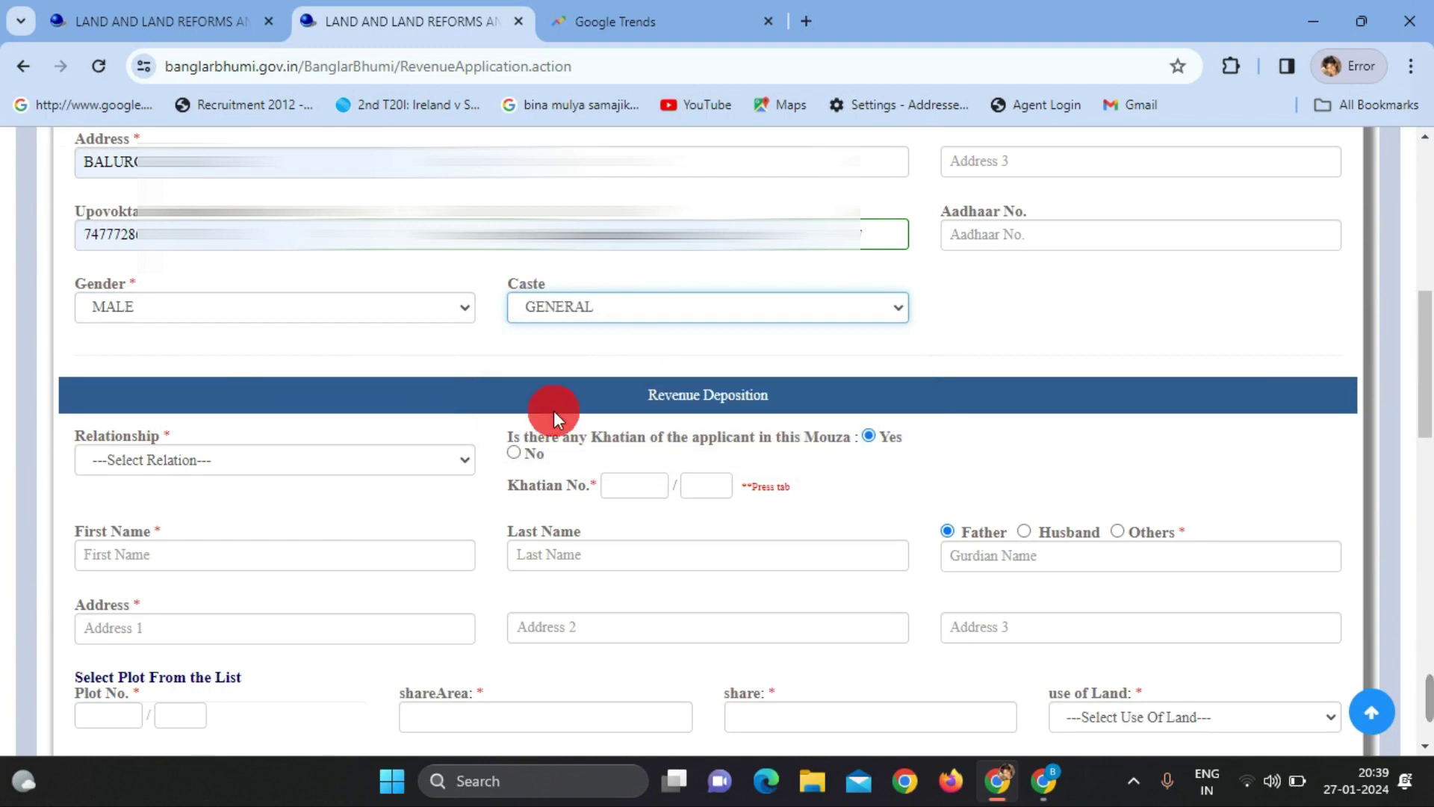
pyautogui.click(399, 467)
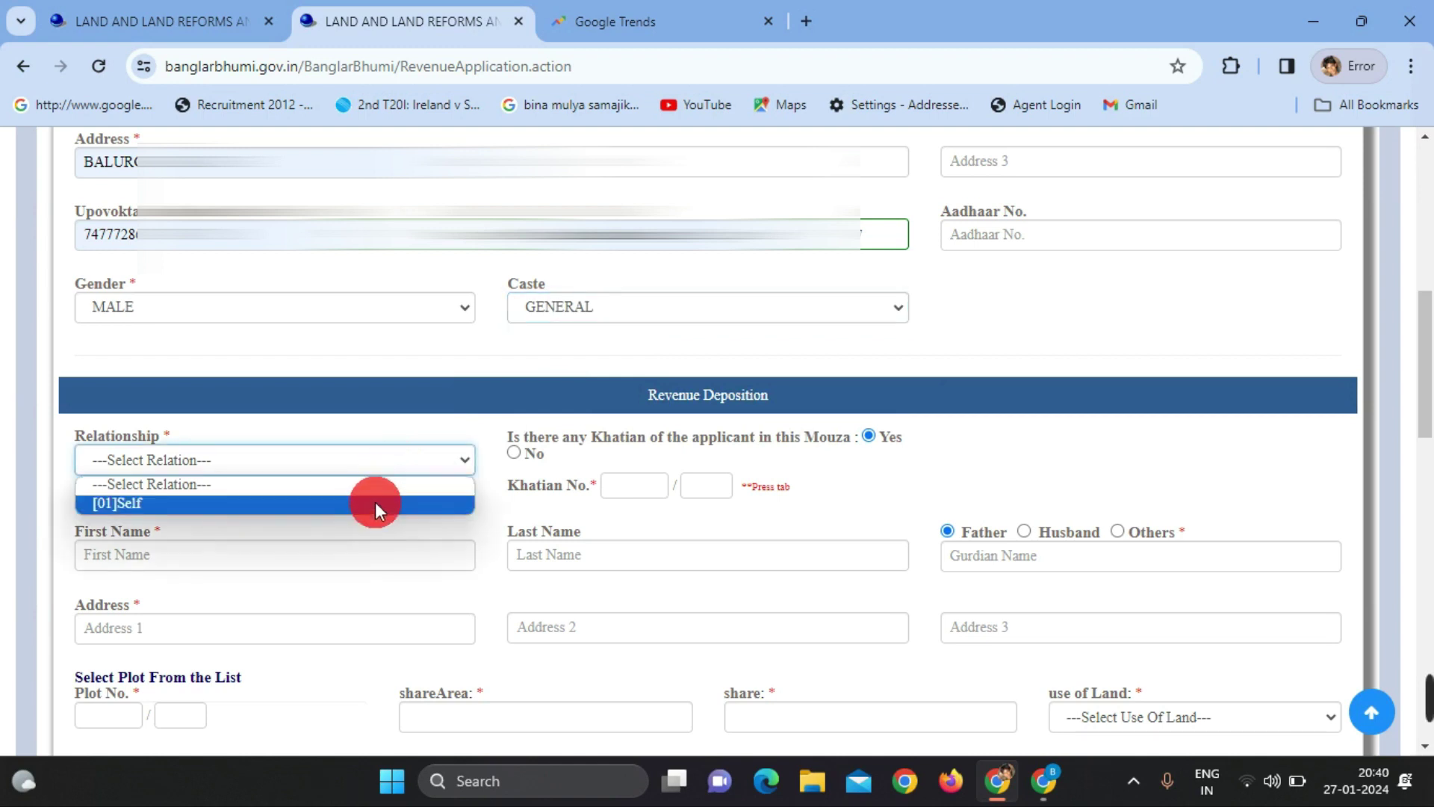
pyautogui.click(373, 504)
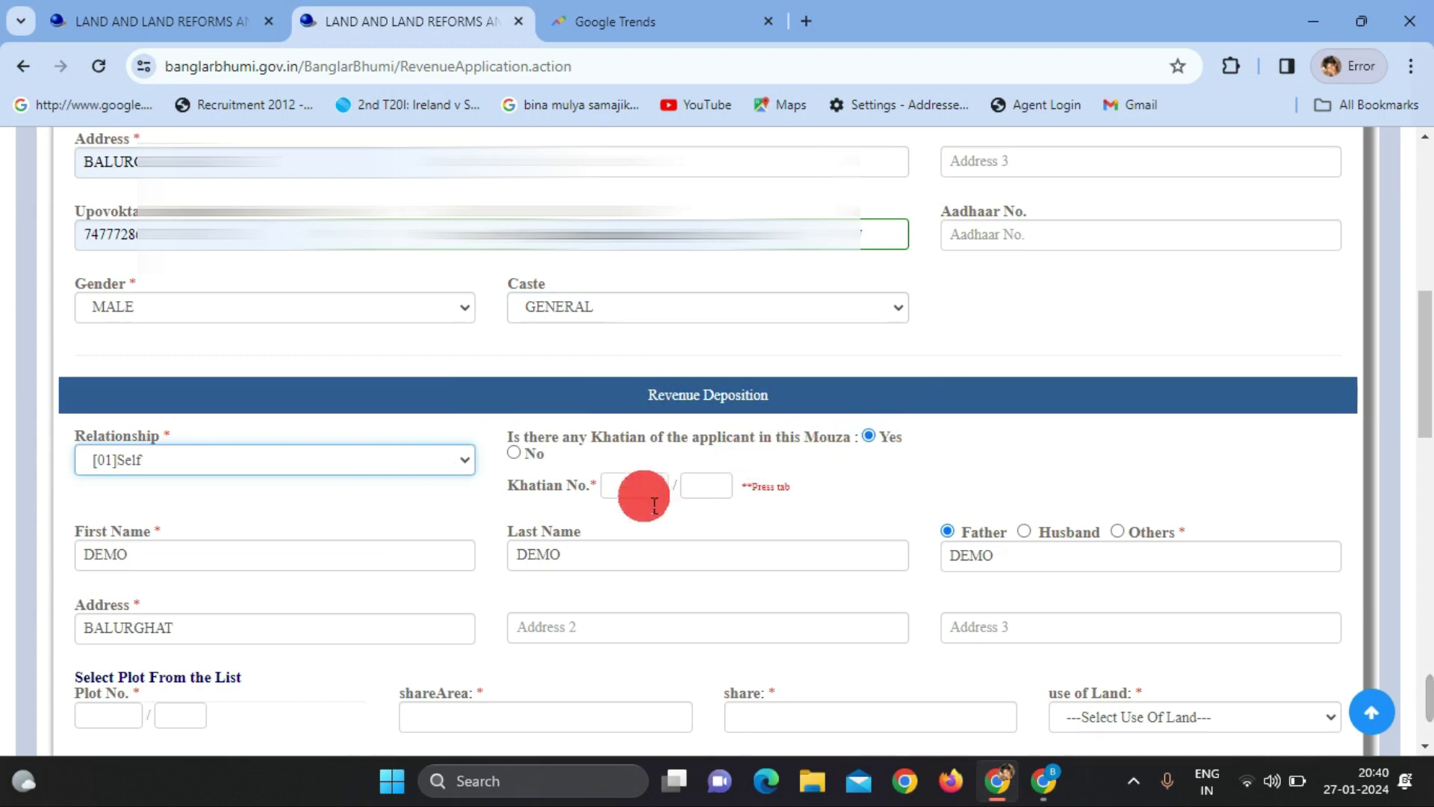
# Step: Fill the Khatian No. field from the suggested Khatian number and commit it
pyautogui.click(640, 487)
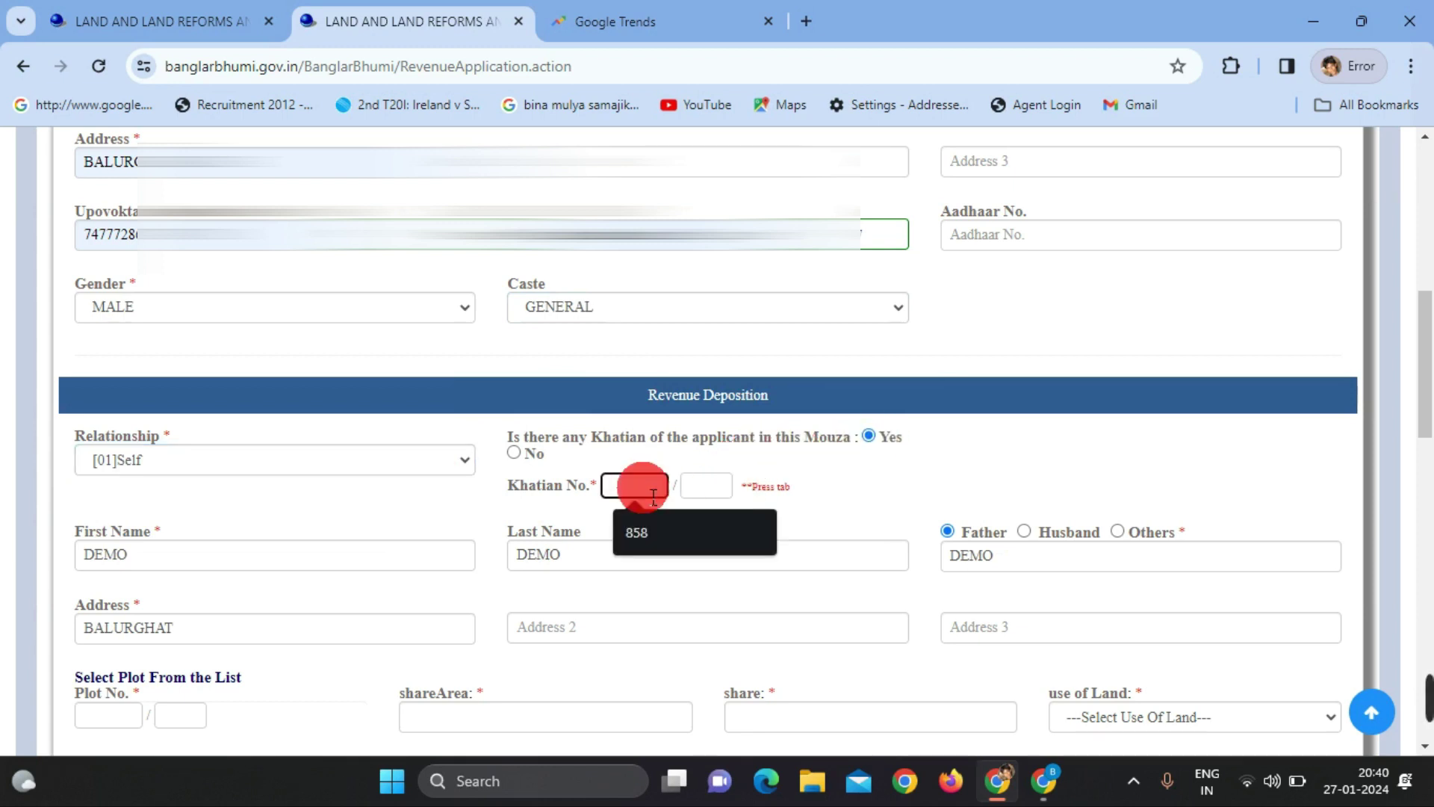
pyautogui.click(637, 530)
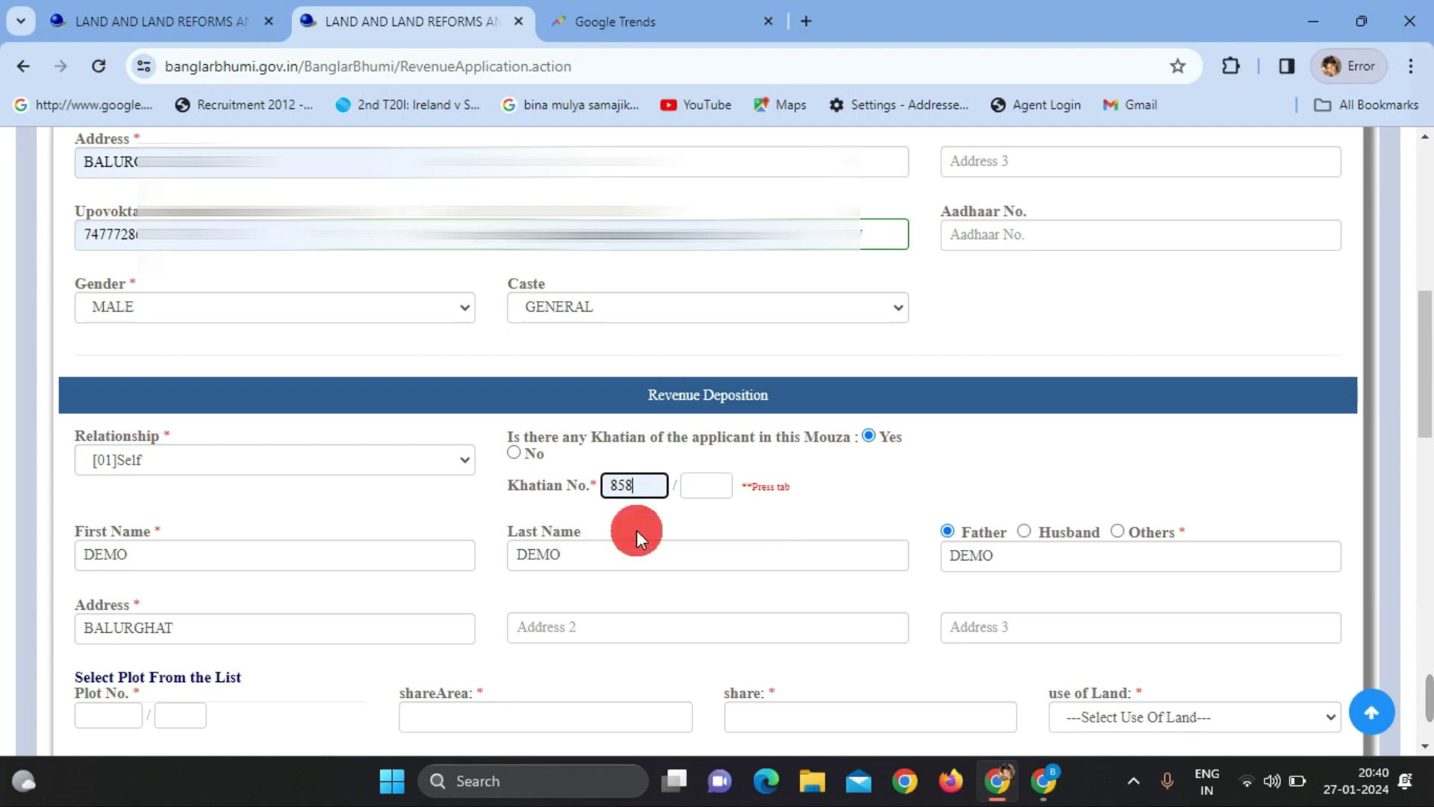
pyautogui.click(1045, 476)
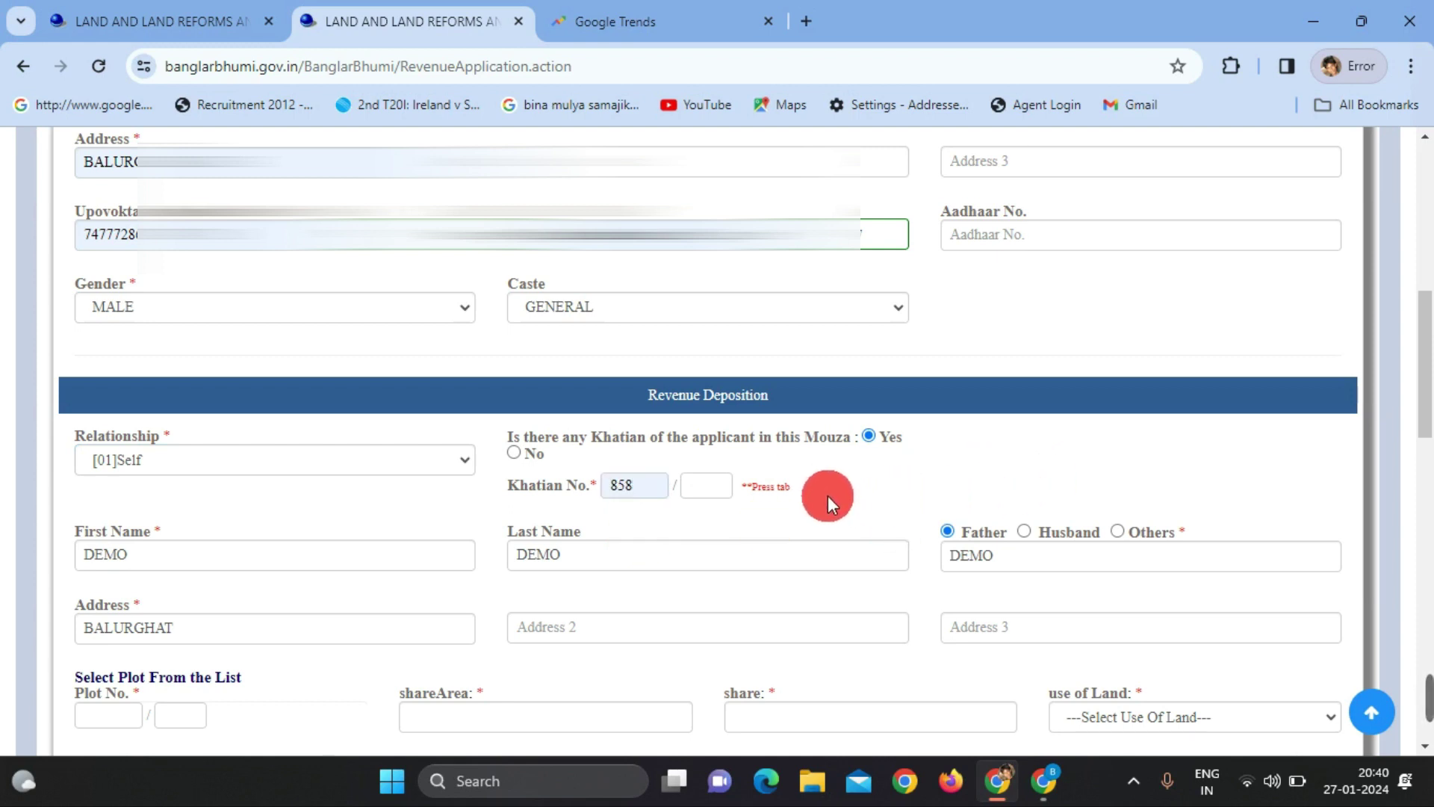
pyautogui.scroll(-3, 809, 523)
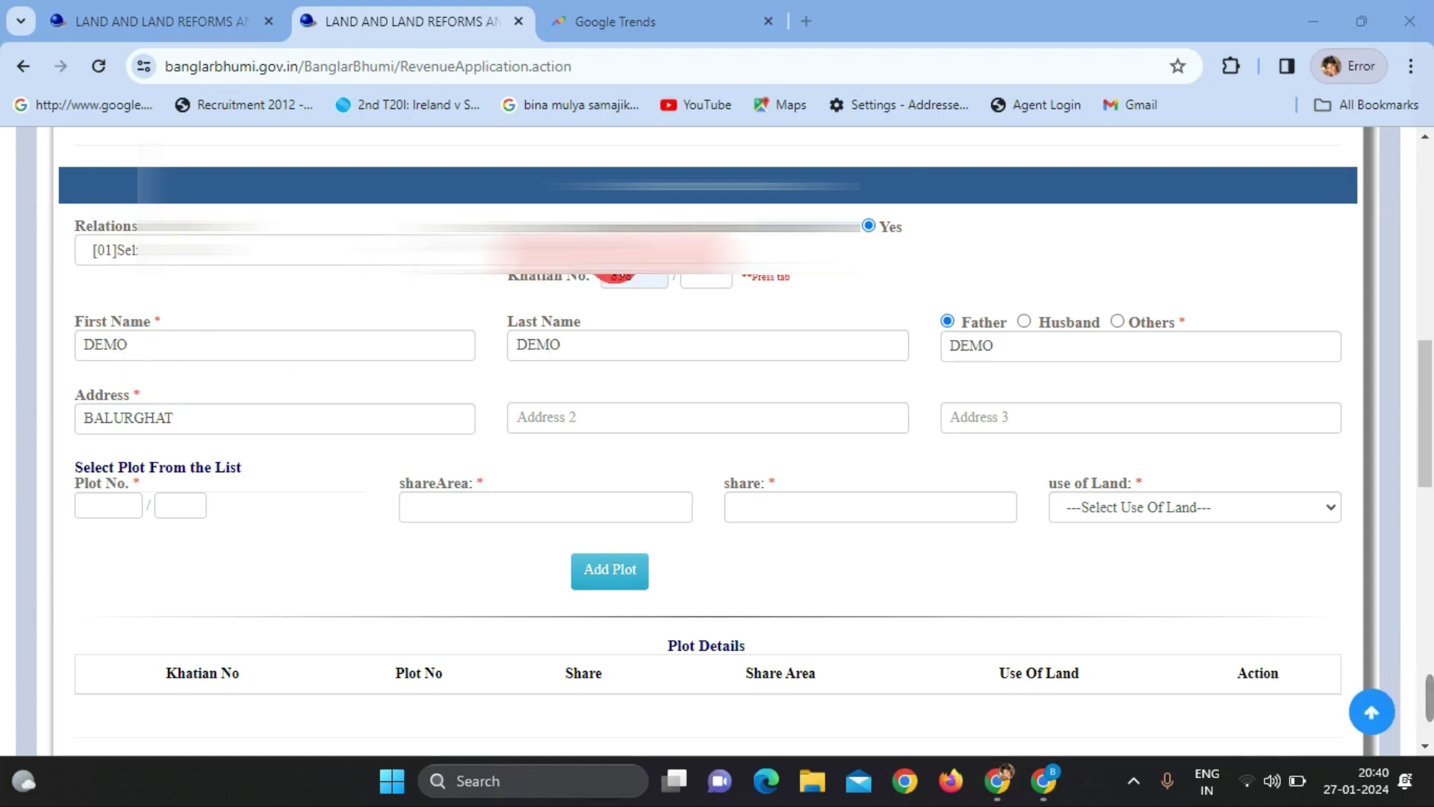
# Step: Re-enter Khatian 125, confirm it as actual, and dismiss the No Record Found alert
pyautogui.click(655, 290)
pyautogui.write('125')
pyautogui.press('Tab')
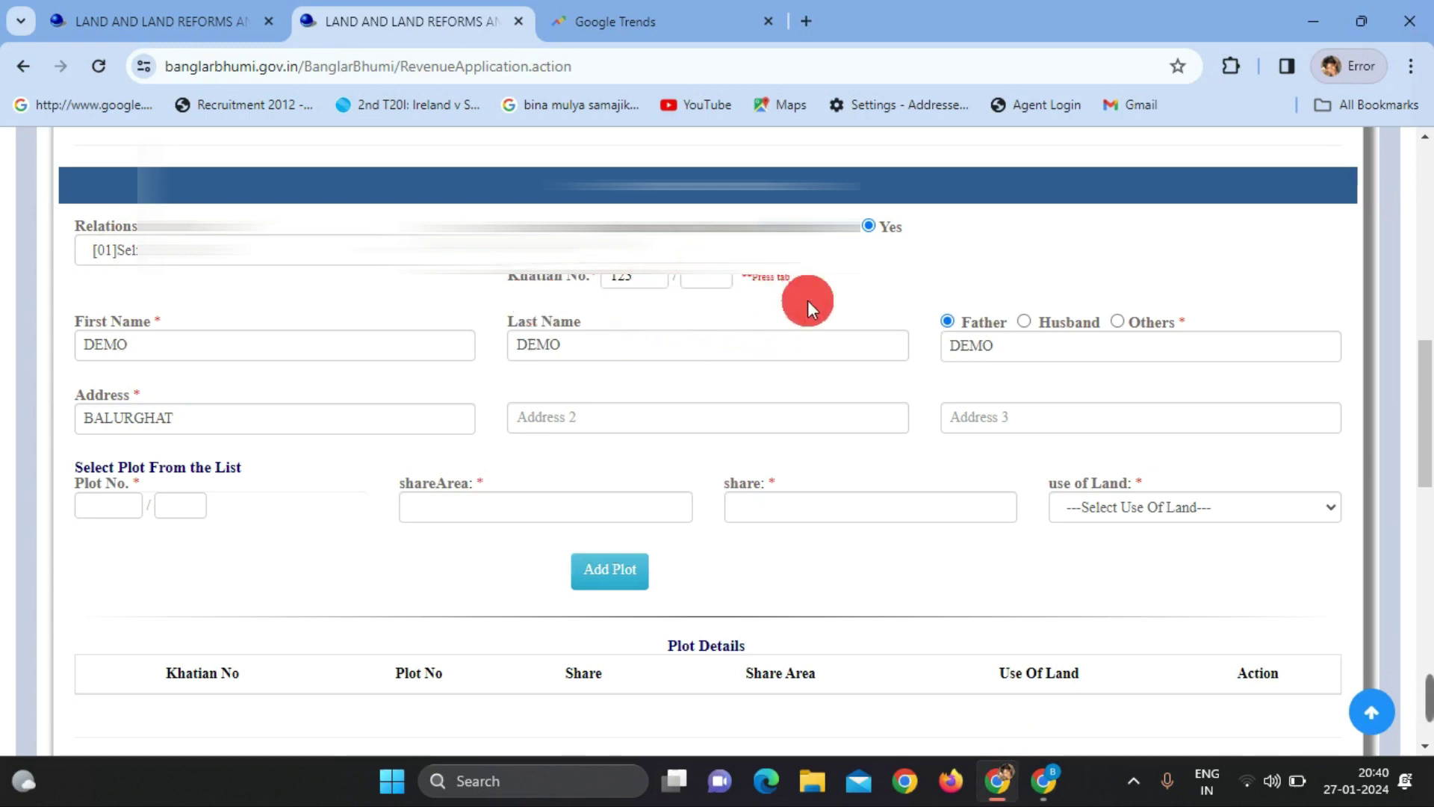
pyautogui.scroll(-1, 809, 301)
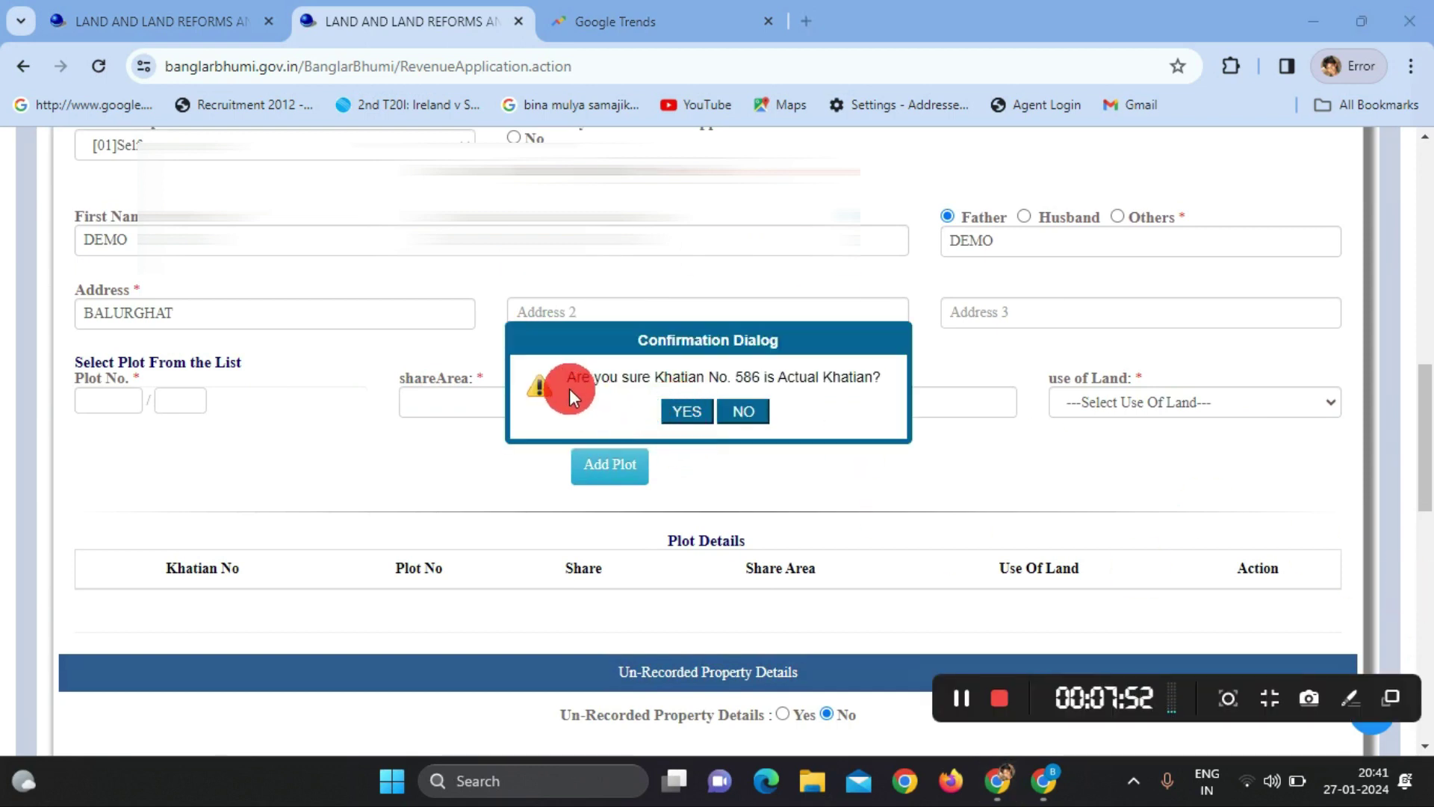
pyautogui.click(686, 411)
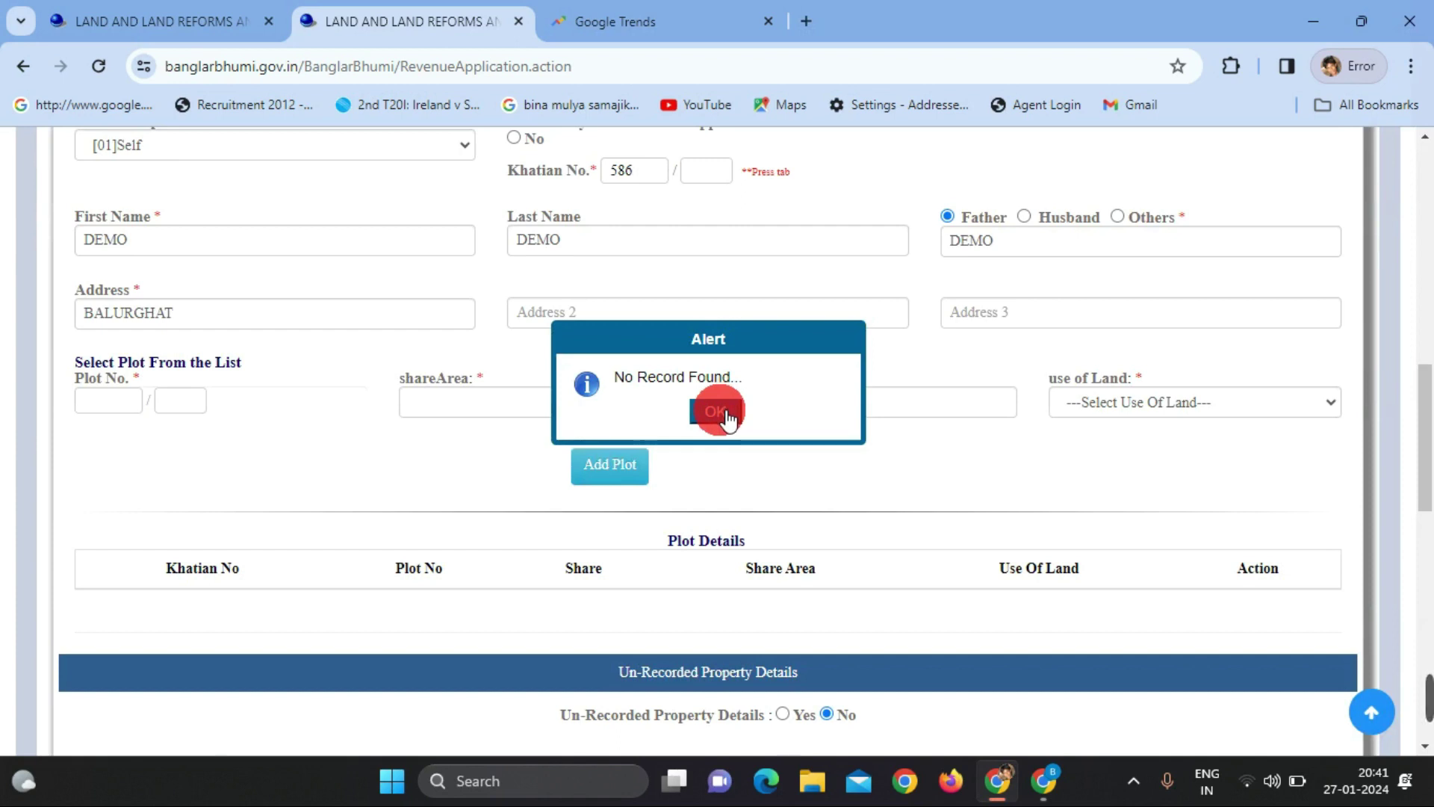
pyautogui.click(716, 411)
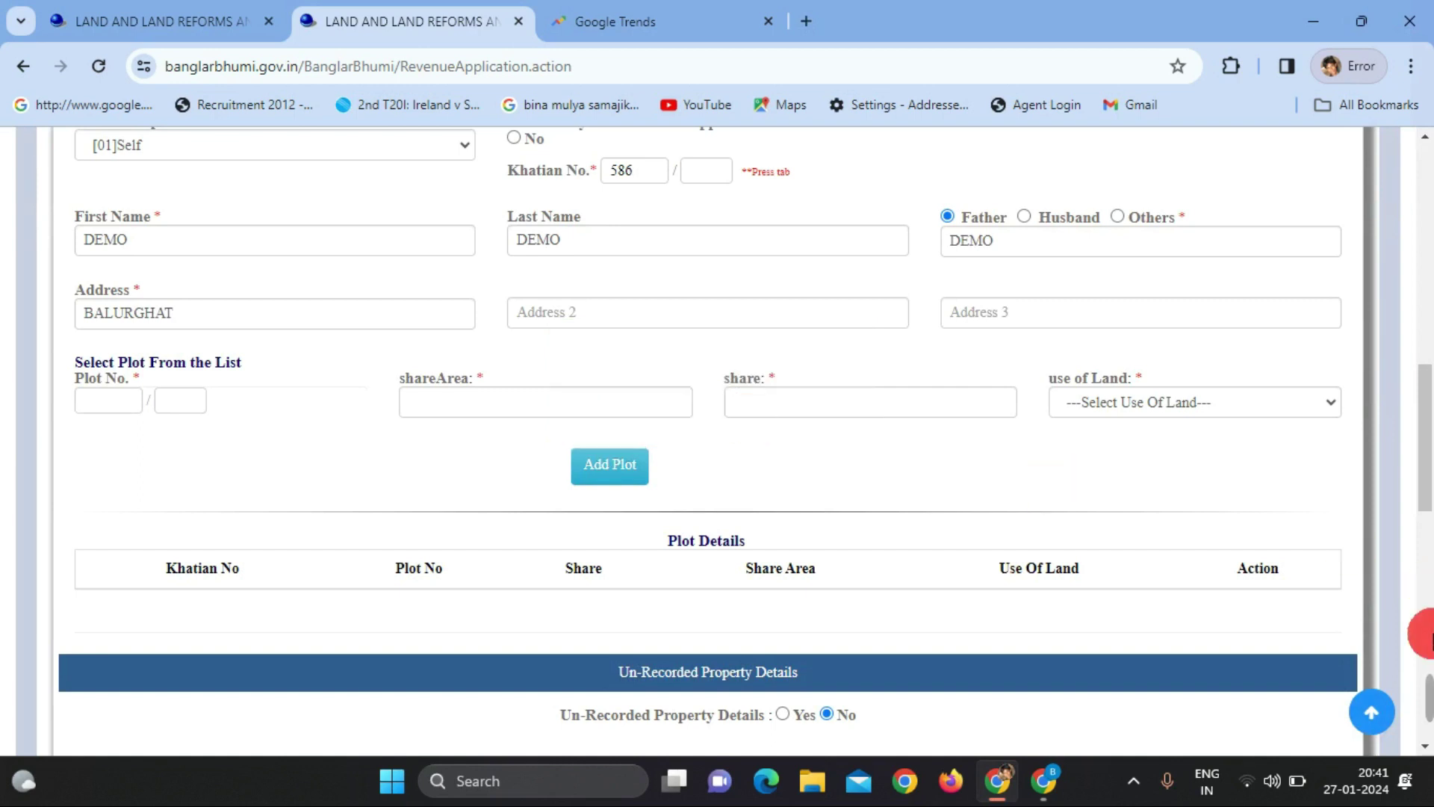
pyautogui.moveTo(1402, 673)
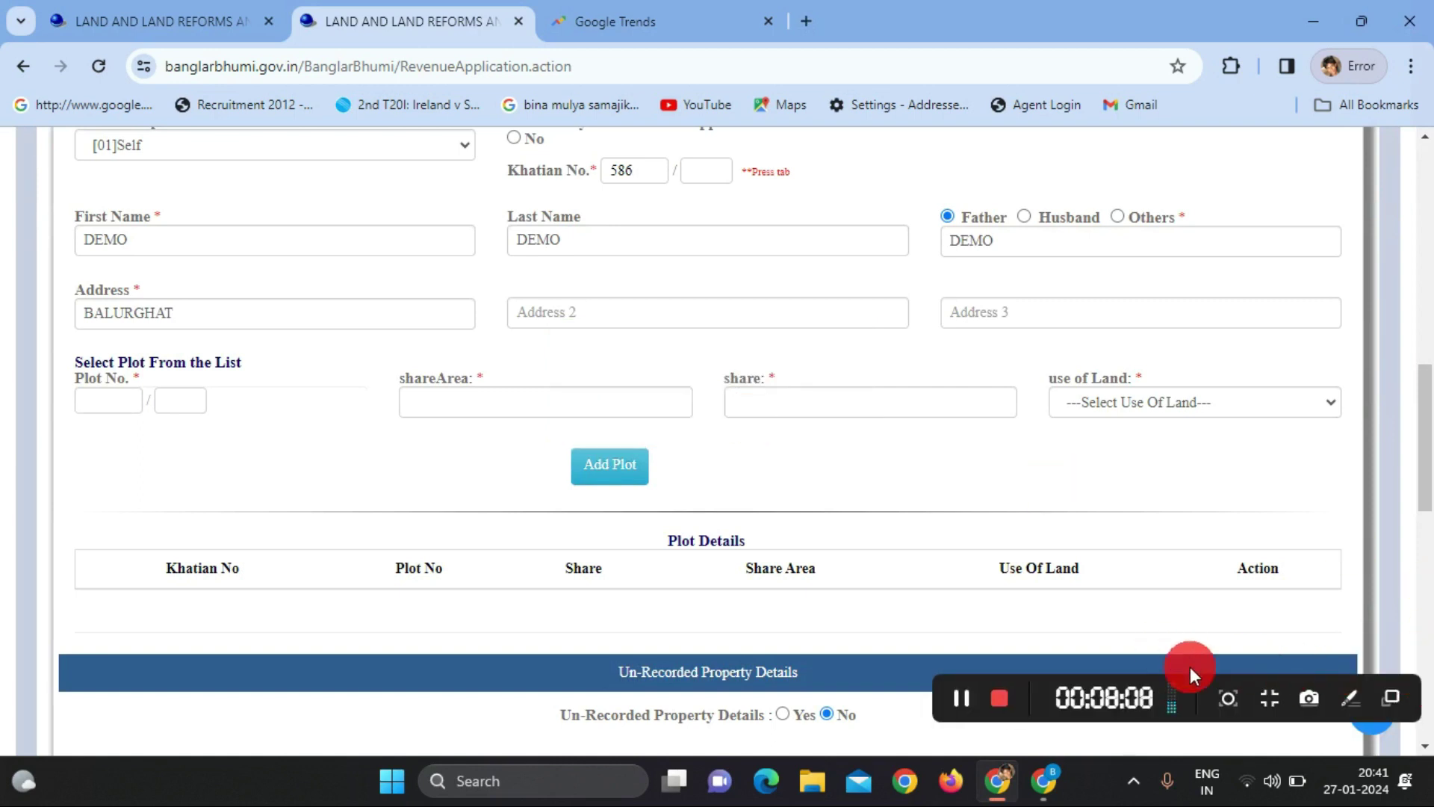
# Step: Select plot 128 from the plot list, filling share 7349 and area 0.9700
pyautogui.click(964, 702)
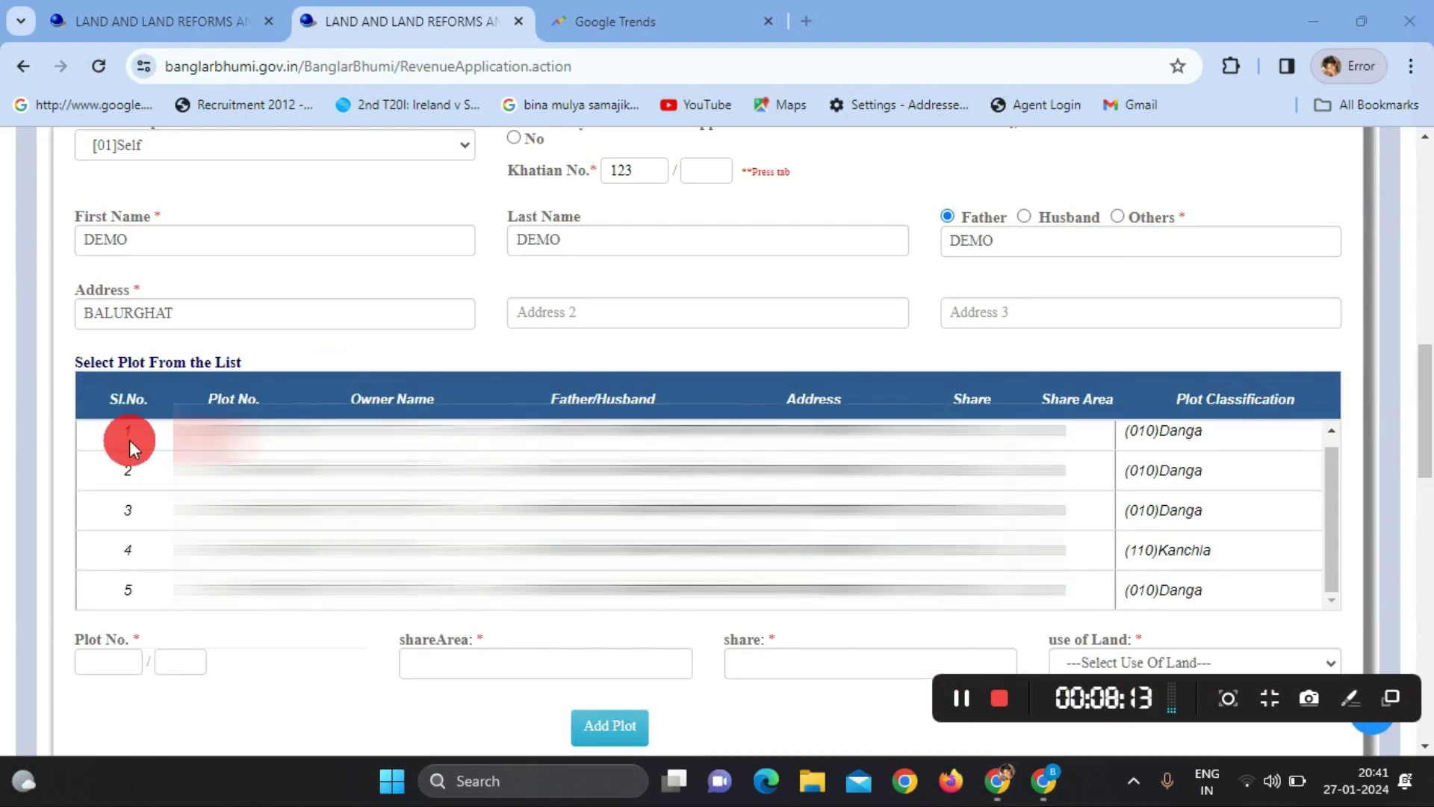
pyautogui.click(120, 431)
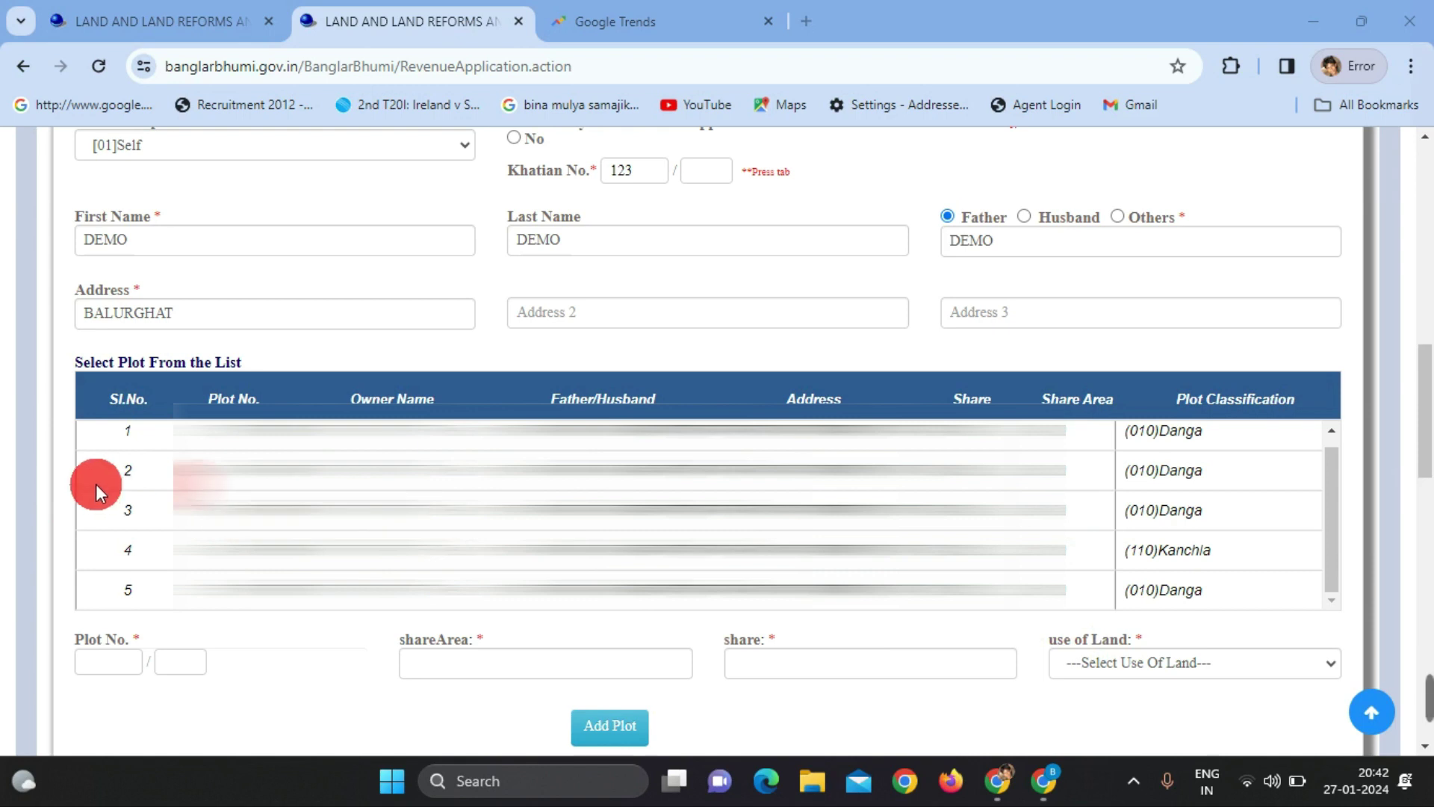
pyautogui.click(133, 438)
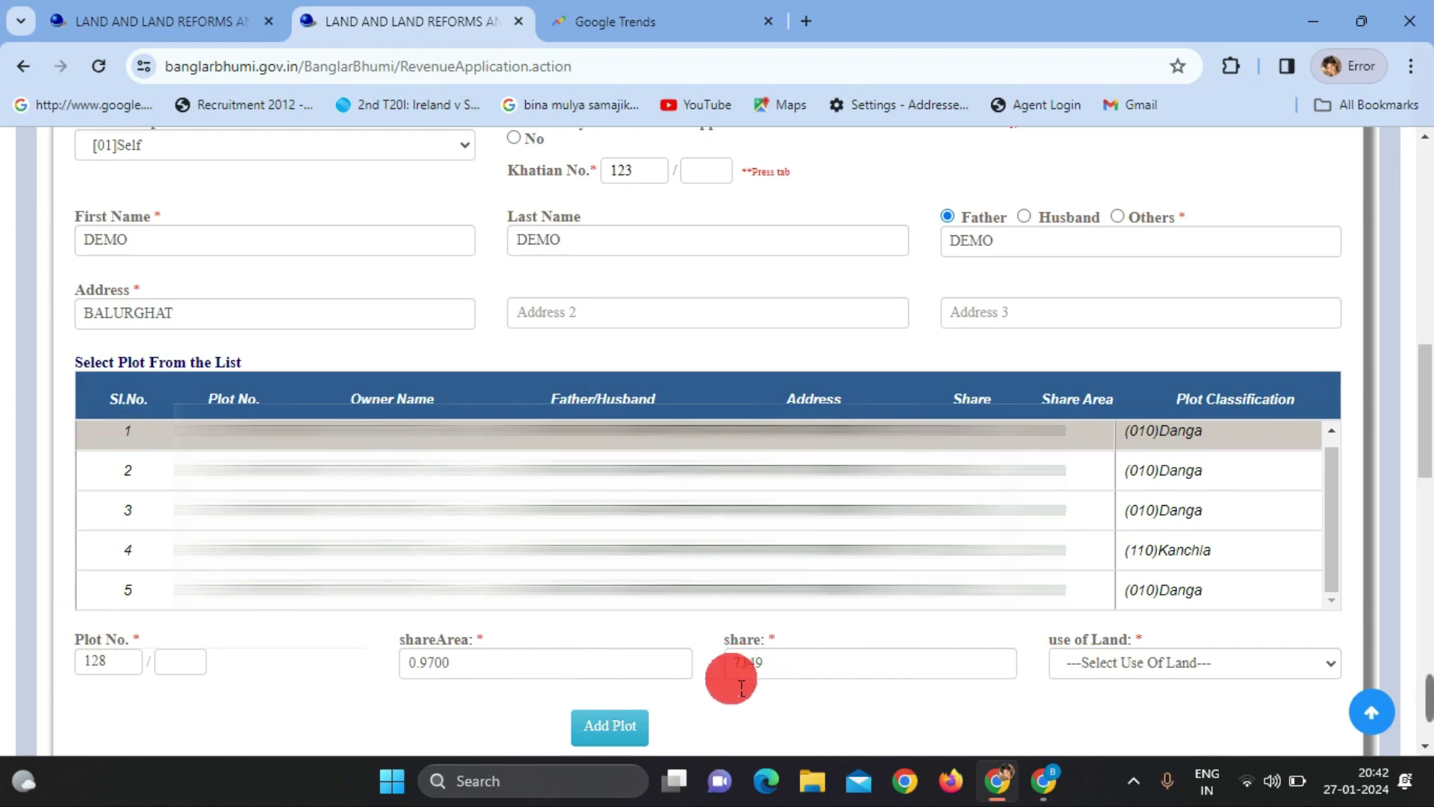
# Step: Set land use to [R03]Bastu and add plot 128 to the application
pyautogui.click(1108, 669)
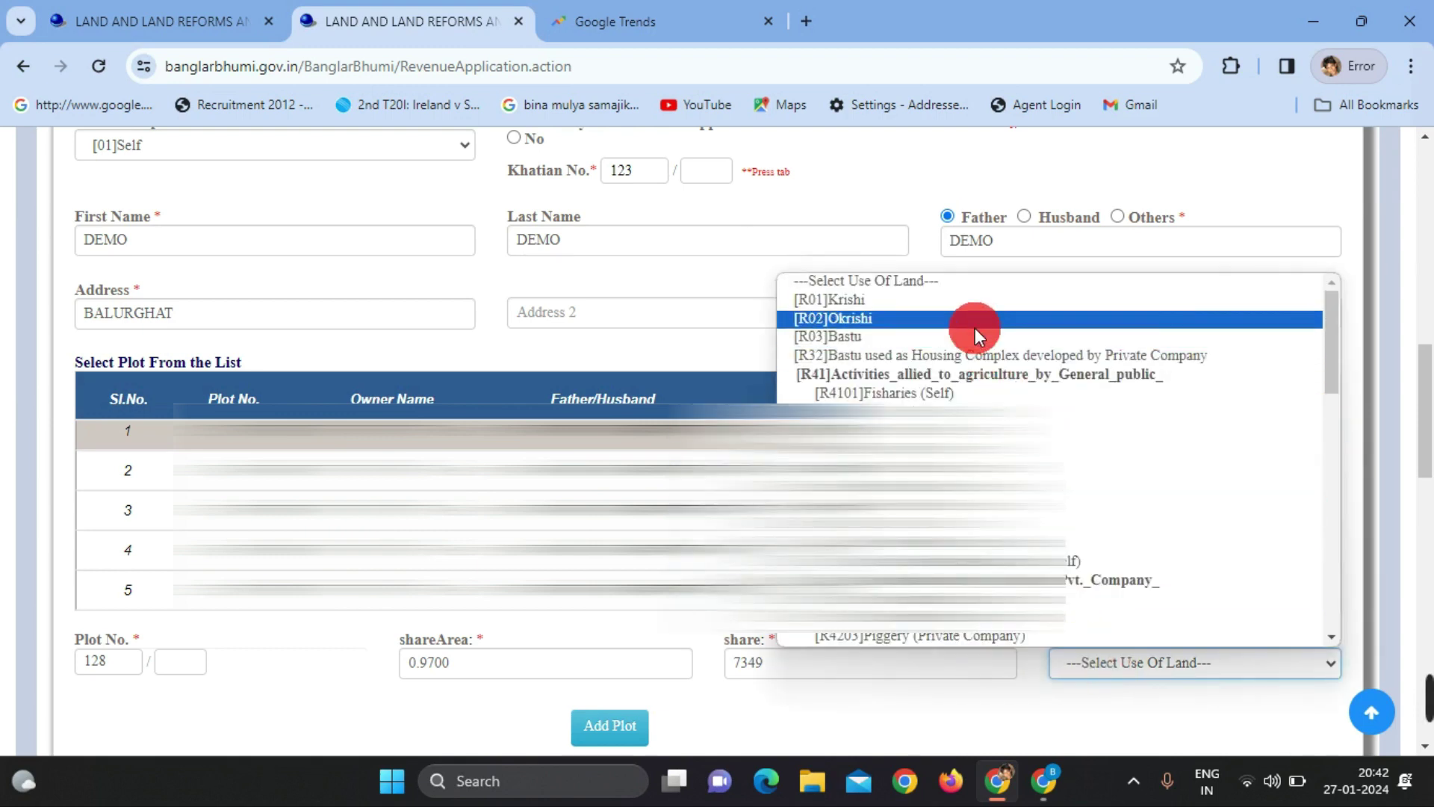
pyautogui.scroll(-2, 967, 404)
pyautogui.scroll(-5, 965, 407)
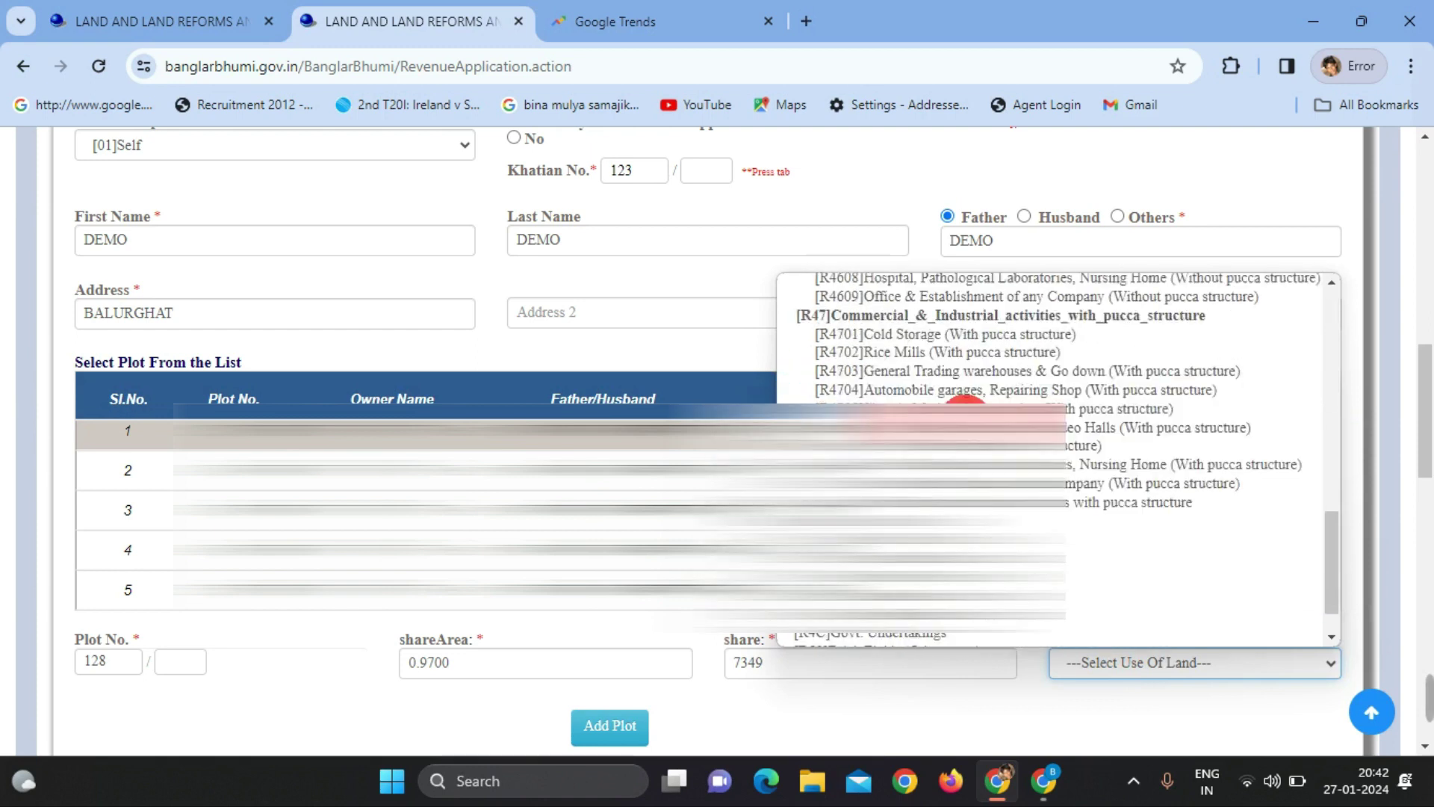
pyautogui.scroll(3, 966, 407)
pyautogui.scroll(4, 965, 407)
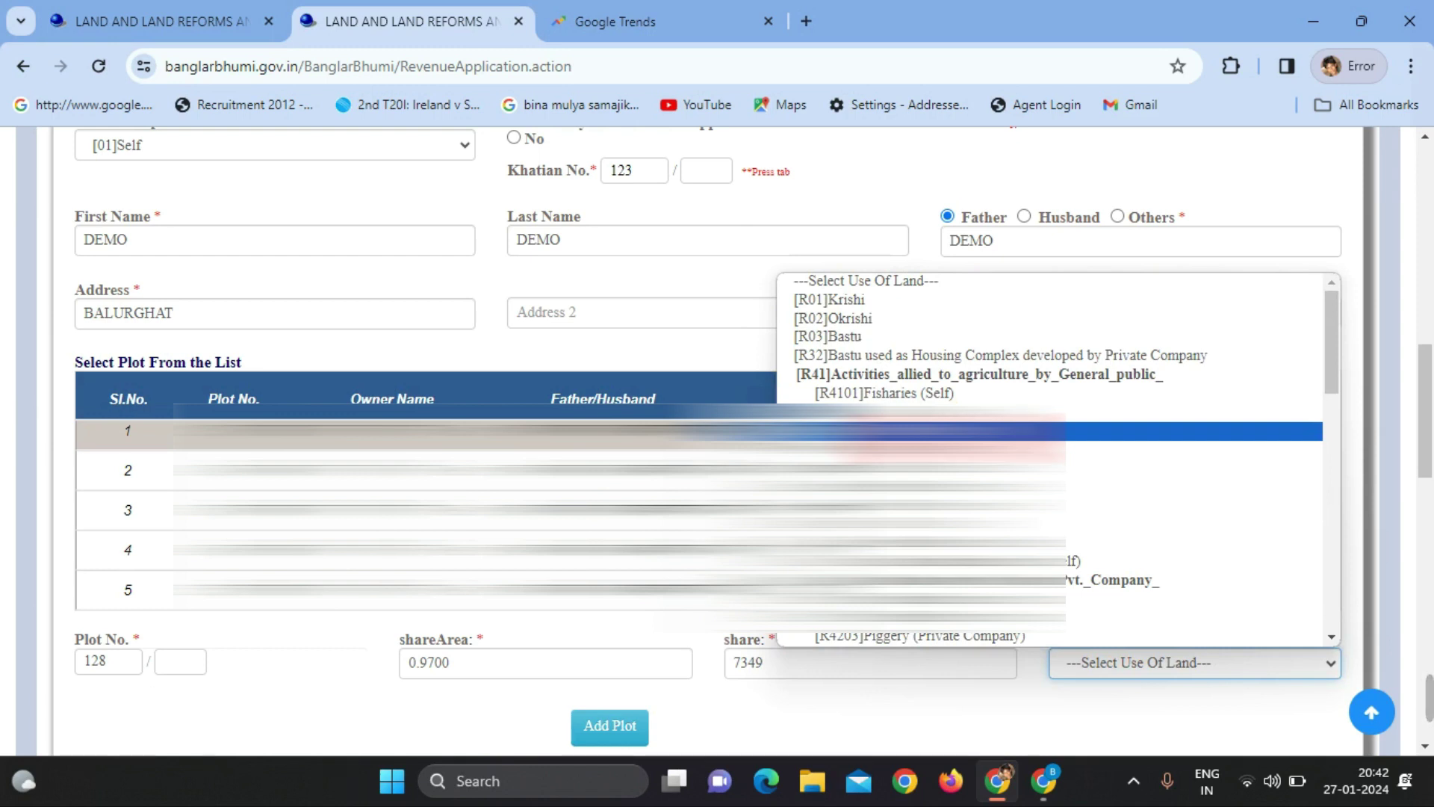
pyautogui.click(867, 341)
pyautogui.click(768, 669)
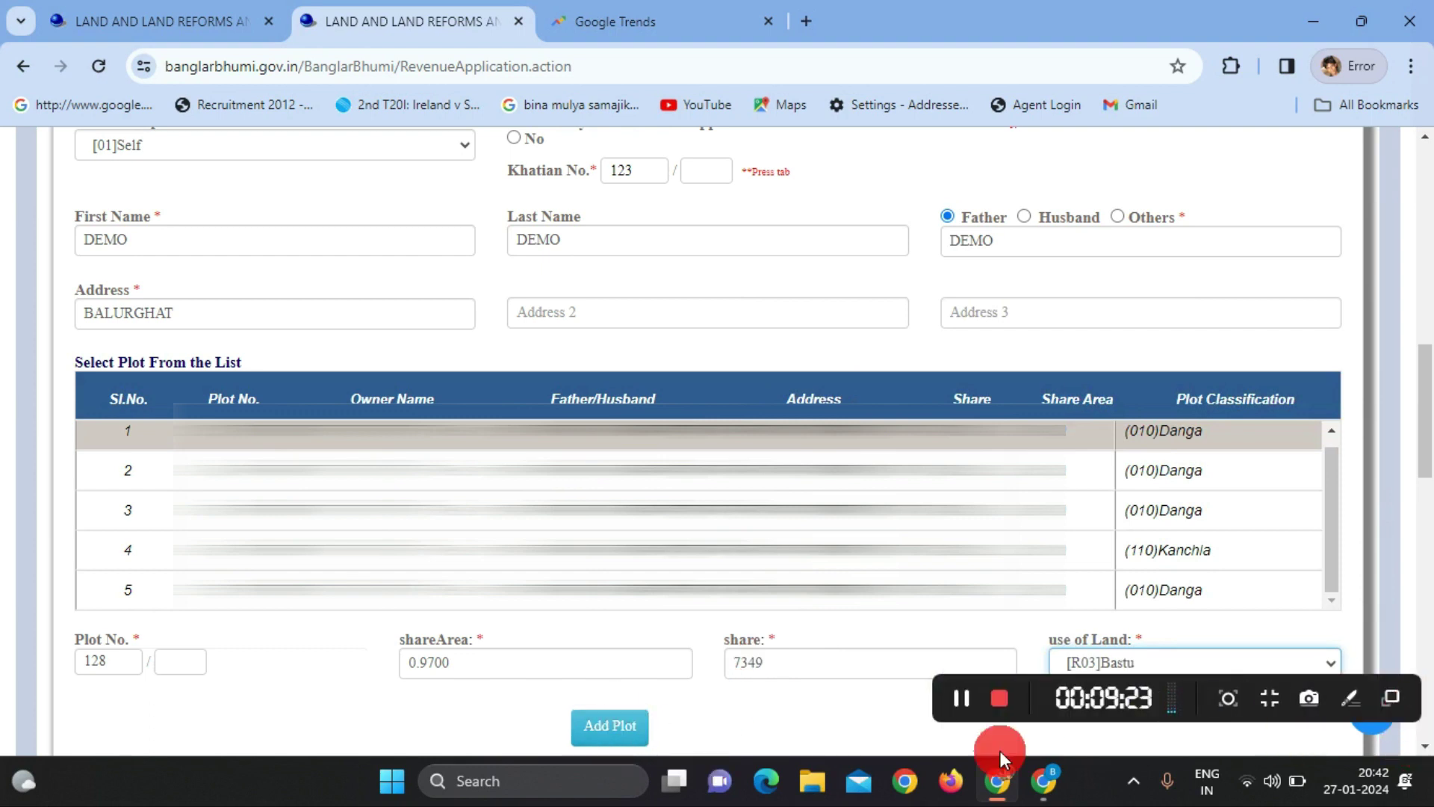
pyautogui.click(598, 729)
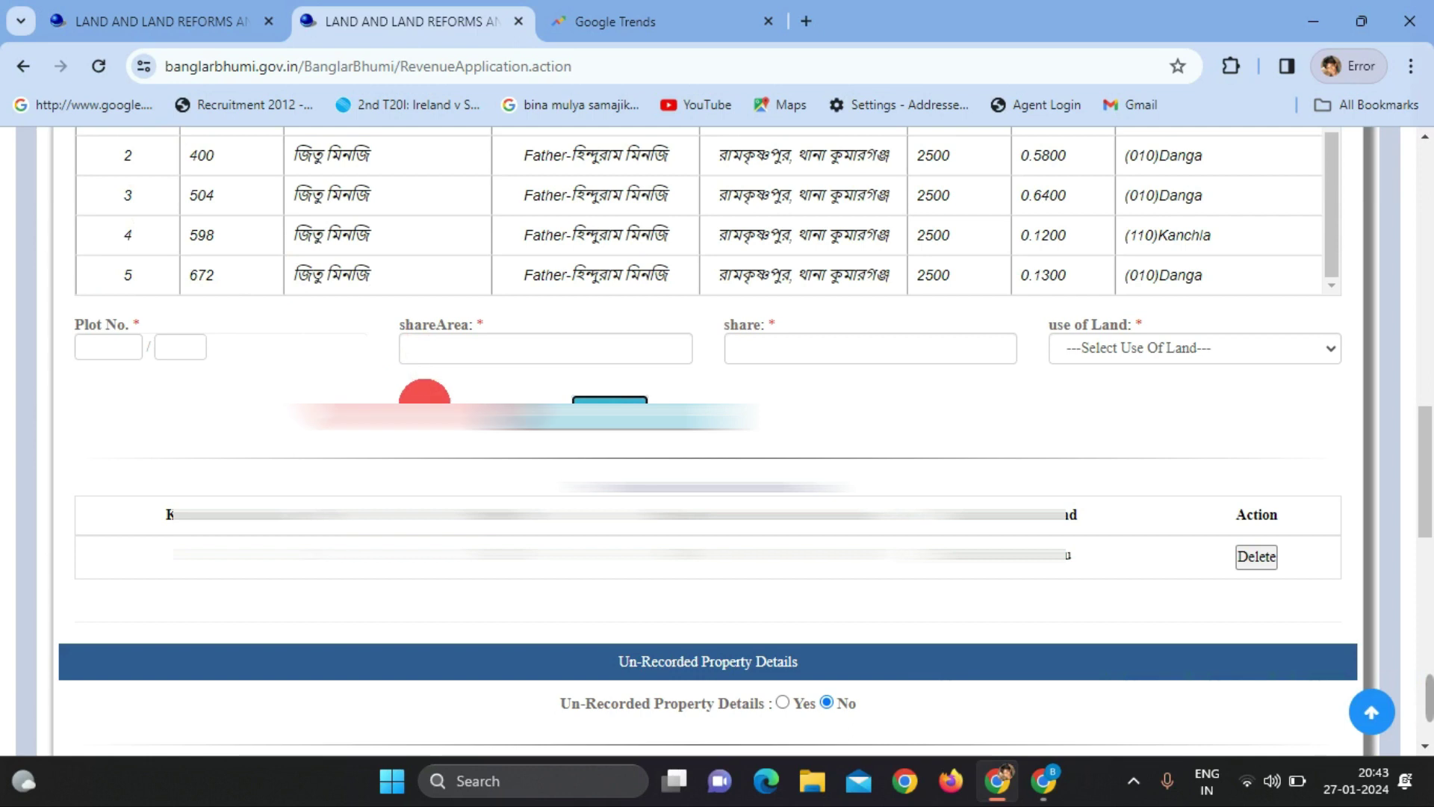
# Step: Proceed past plot details and acknowledge that plot 400's applied area is below 0.5800
pyautogui.scroll(-4, 441, 451)
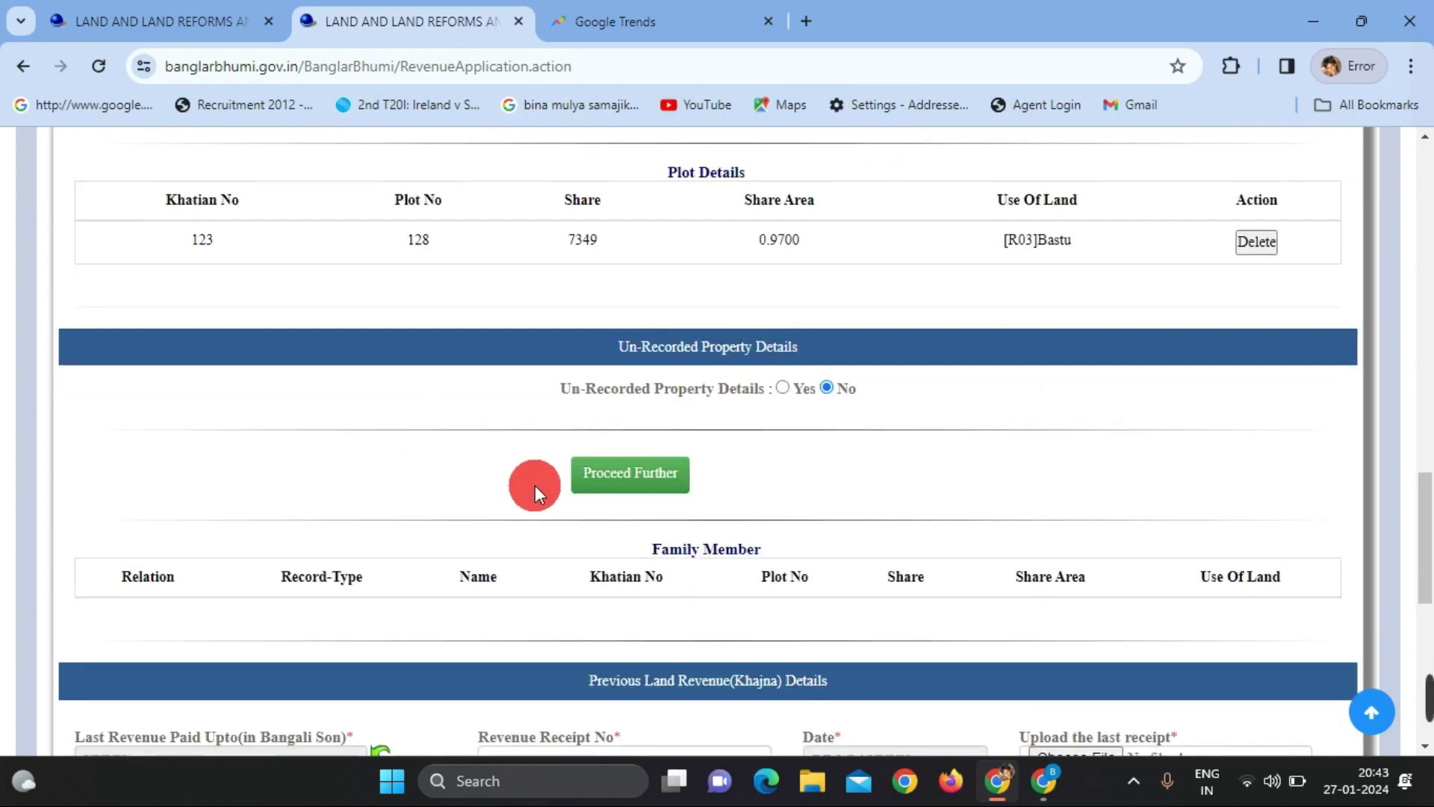
pyautogui.click(640, 493)
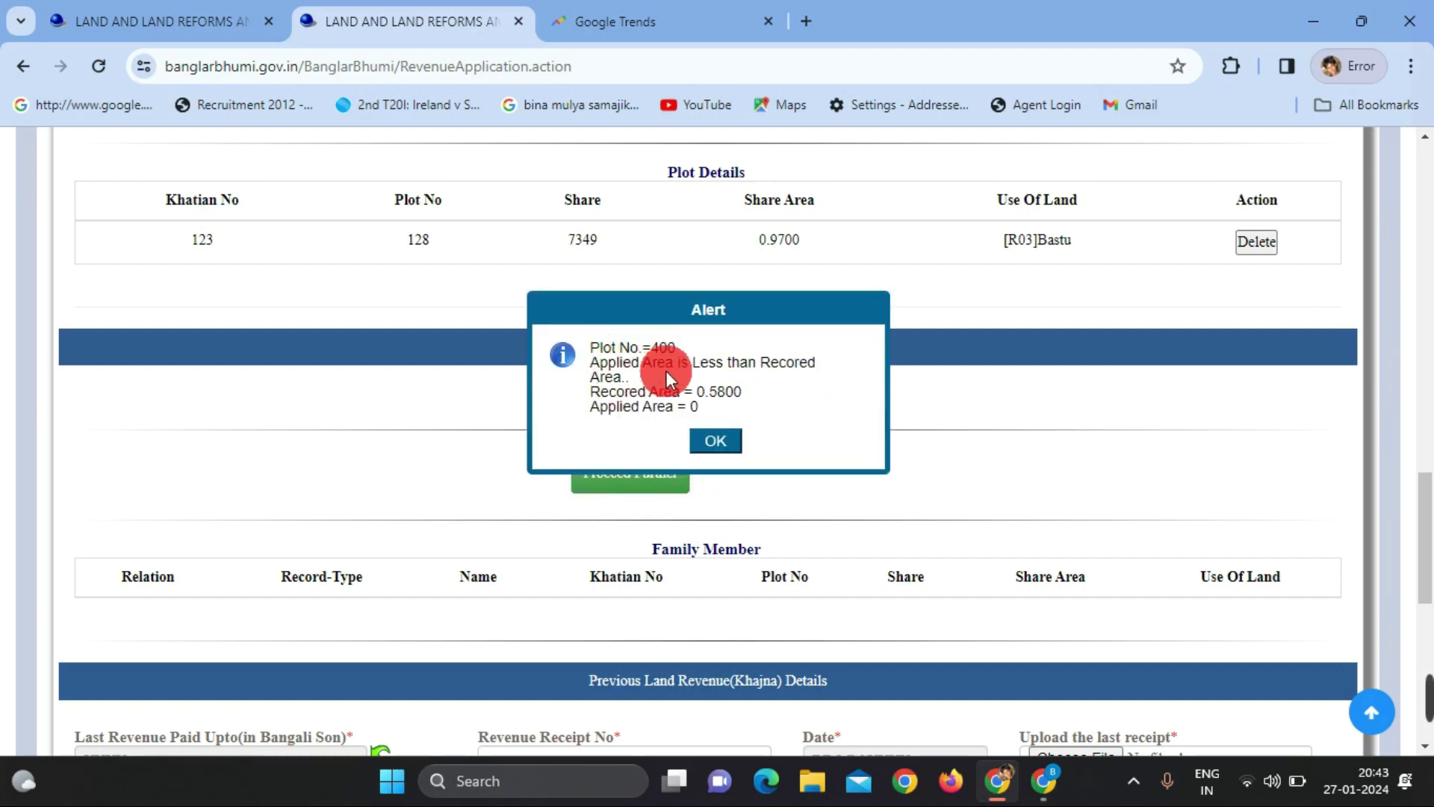
pyautogui.click(714, 443)
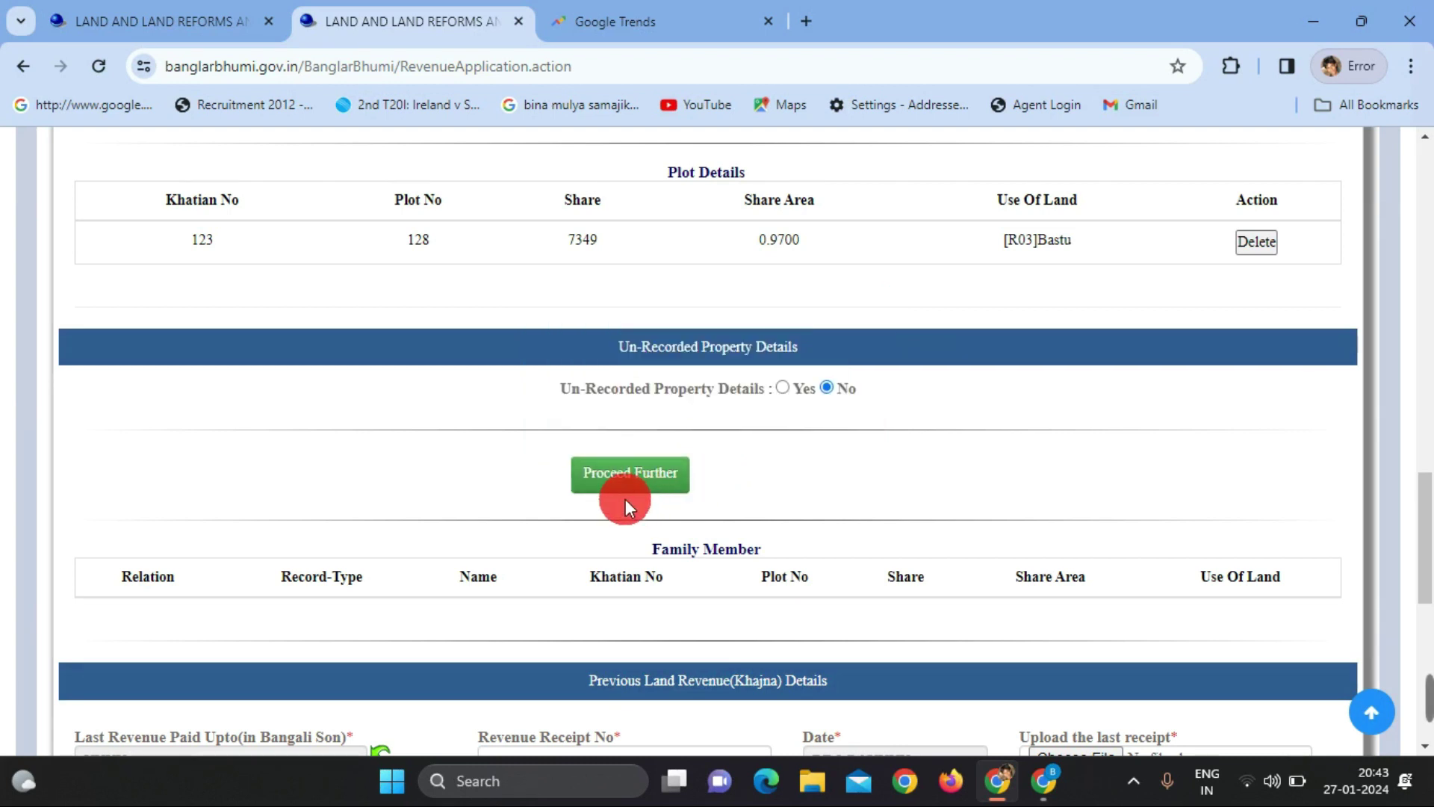
pyautogui.scroll(-4, 449, 485)
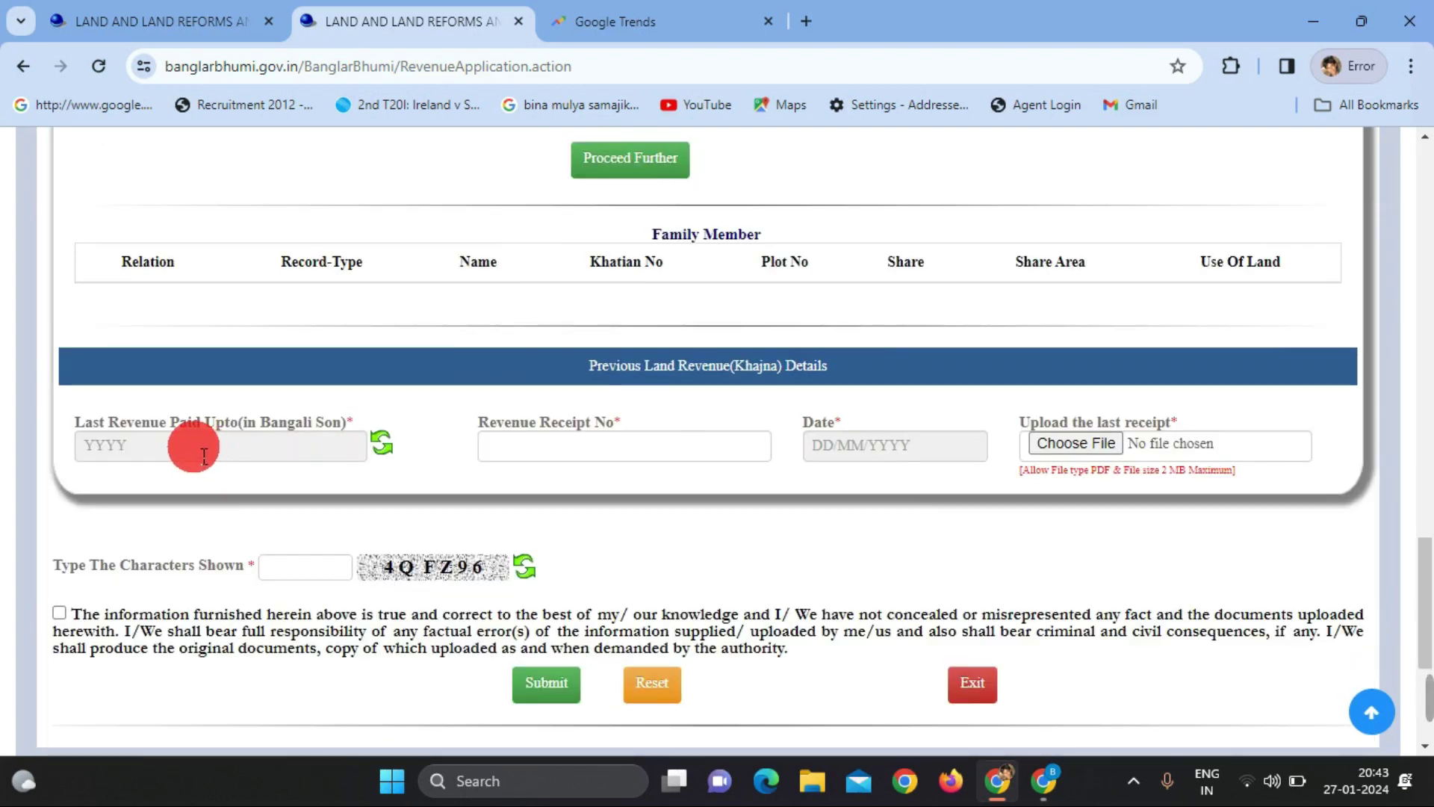
# Step: Enter 123 as the previous Khajna revenue receipt number
pyautogui.click(203, 455)
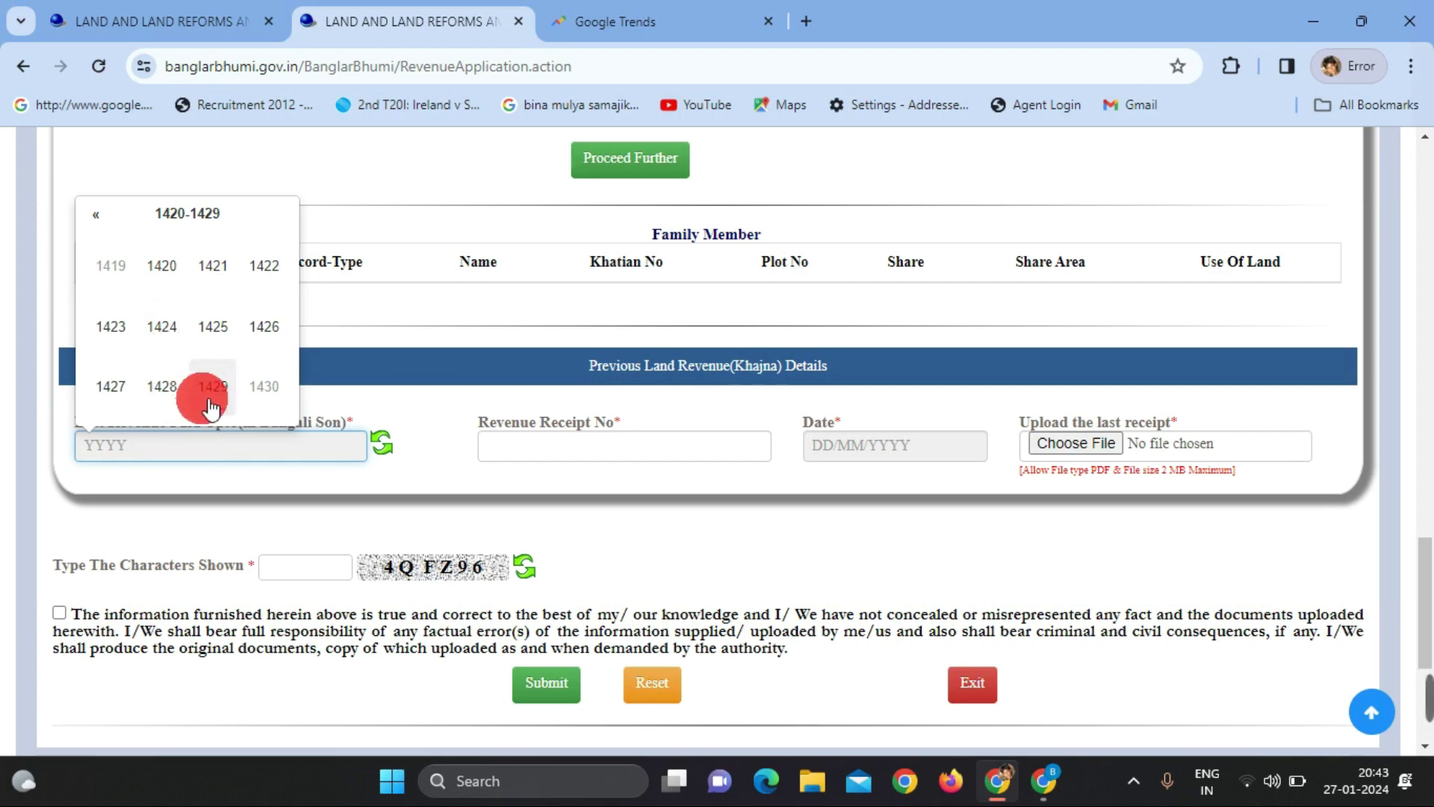
pyautogui.scroll(-4, 209, 373)
pyautogui.scroll(3, 206, 313)
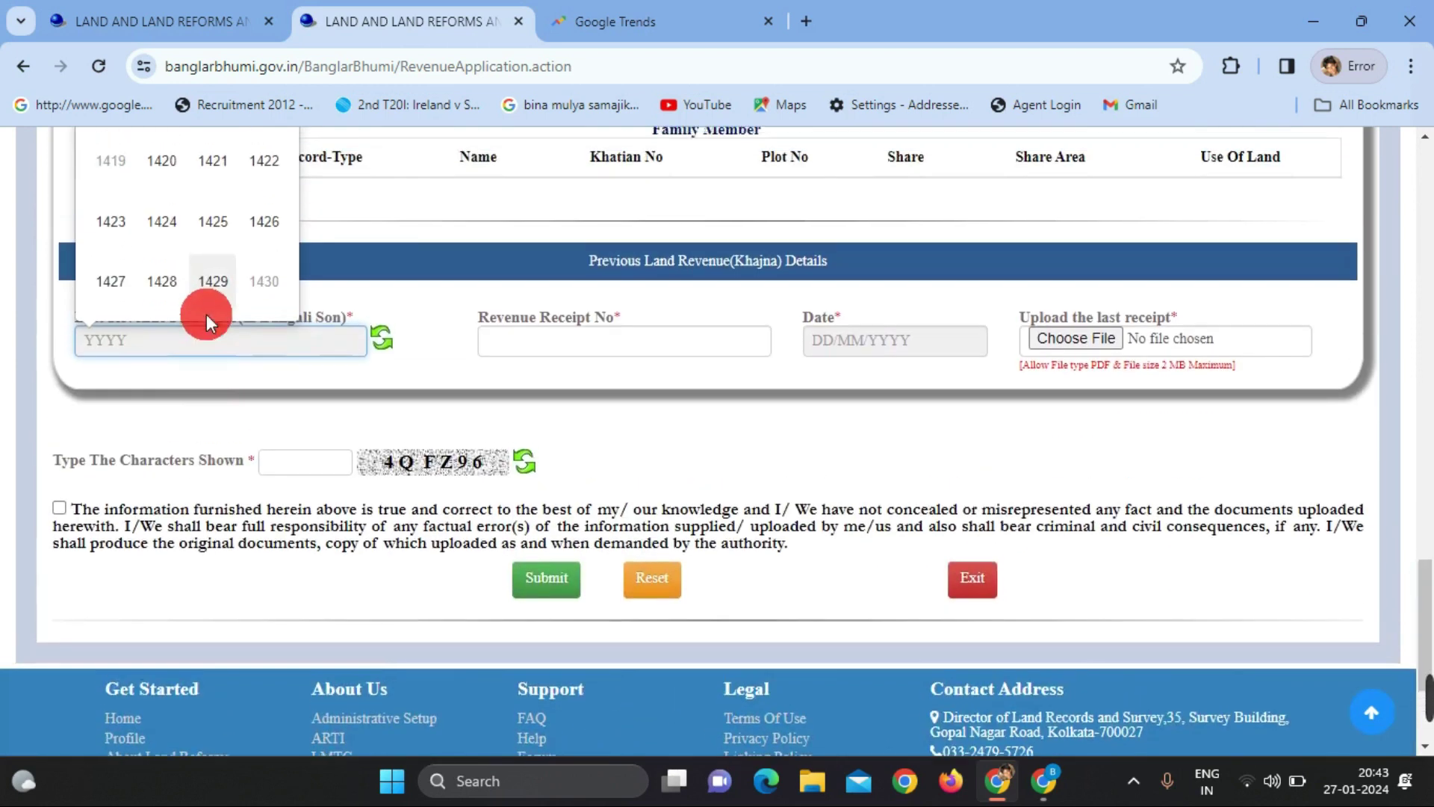
pyautogui.scroll(3, 203, 297)
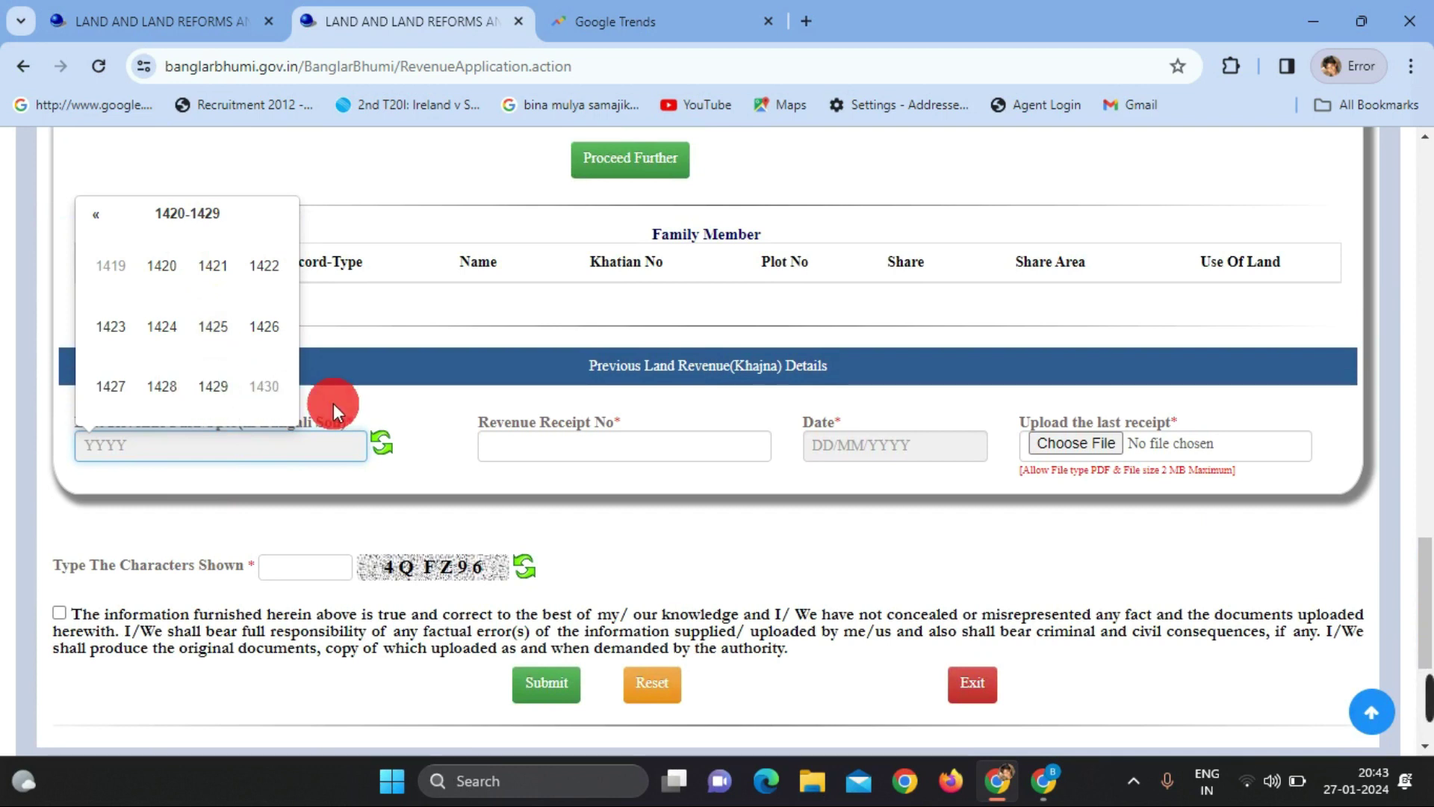
pyautogui.click(568, 453)
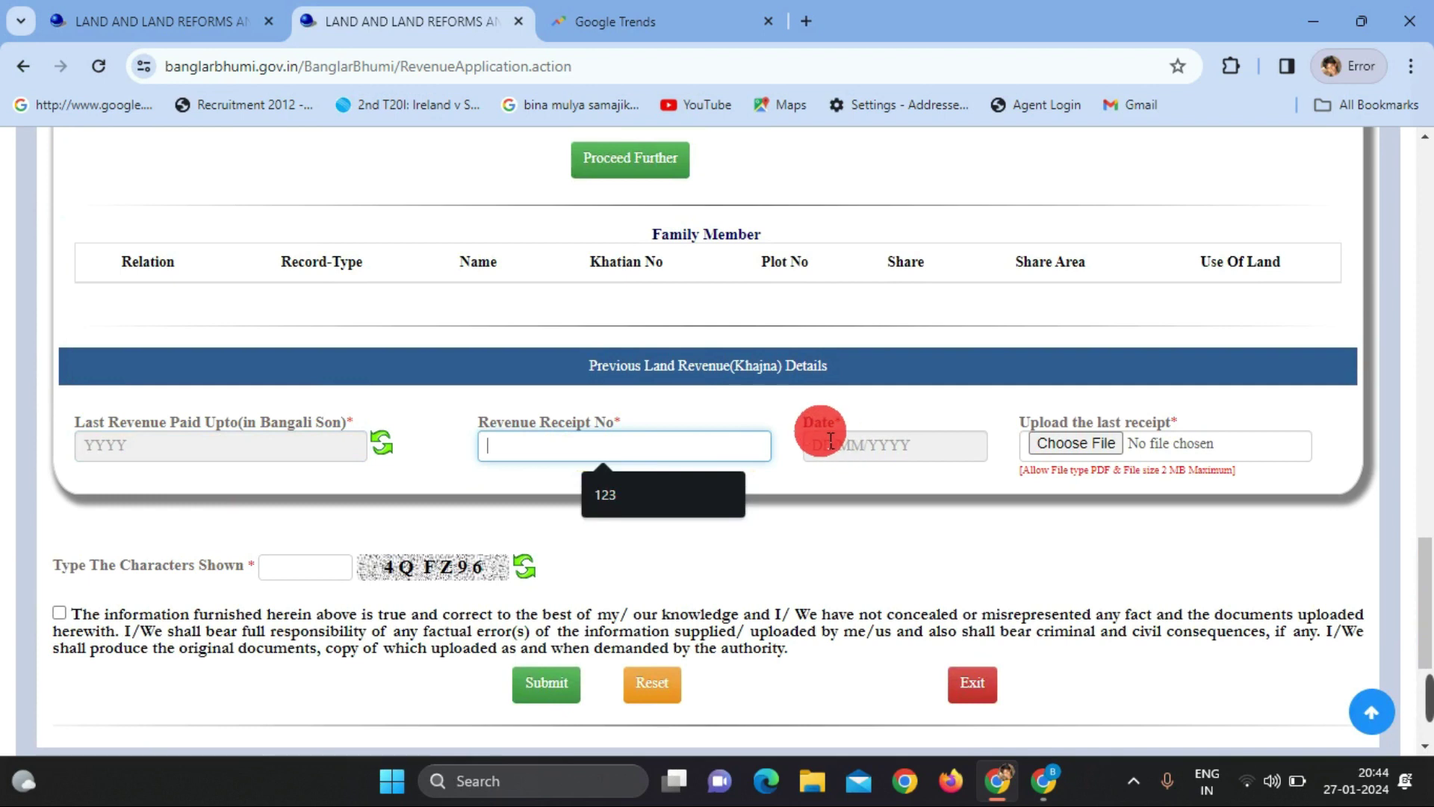
pyautogui.click(764, 419)
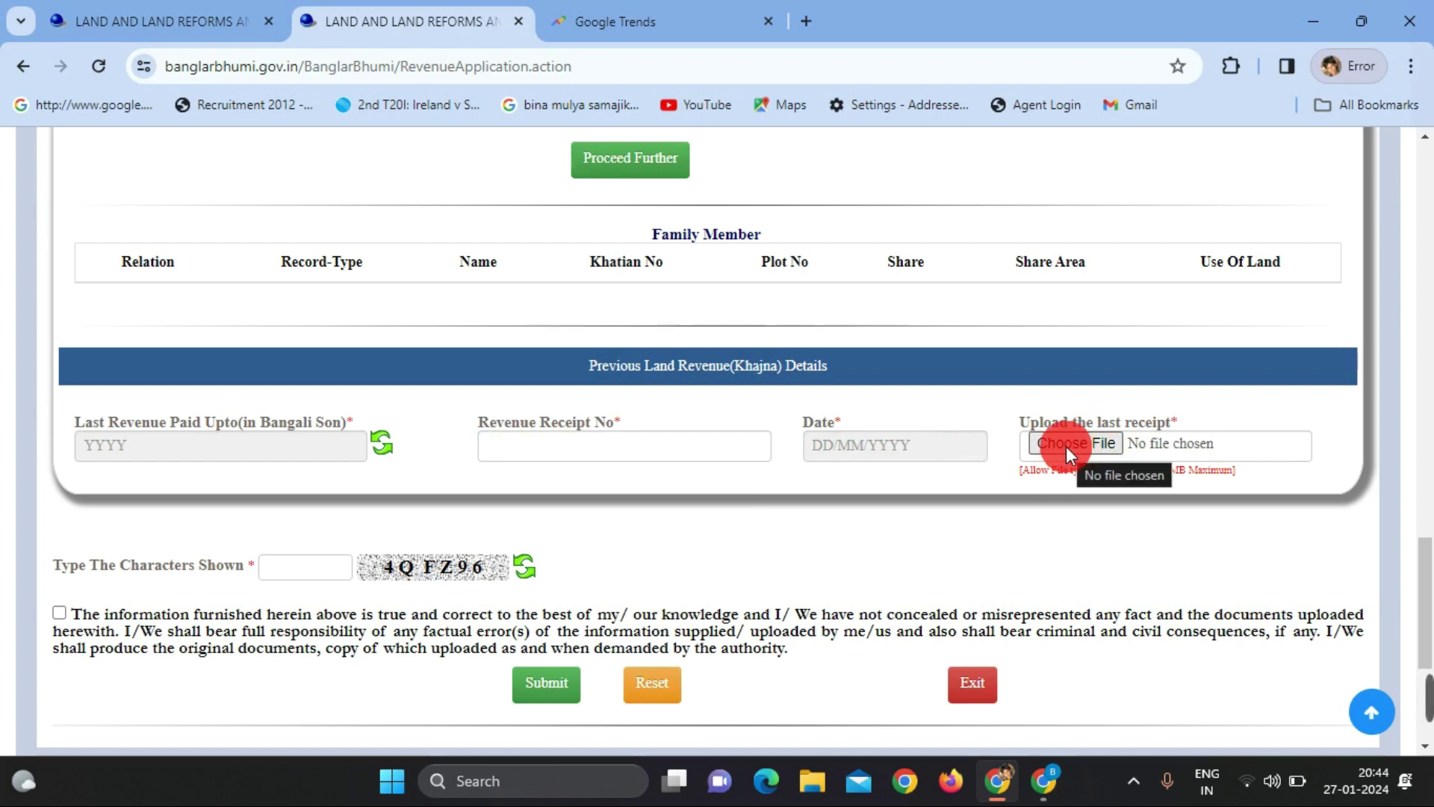
# Step: Tick the declaration, confirm previous Khajna details with YES, and set last paid year 1429
pyautogui.moveTo(1428, 665)
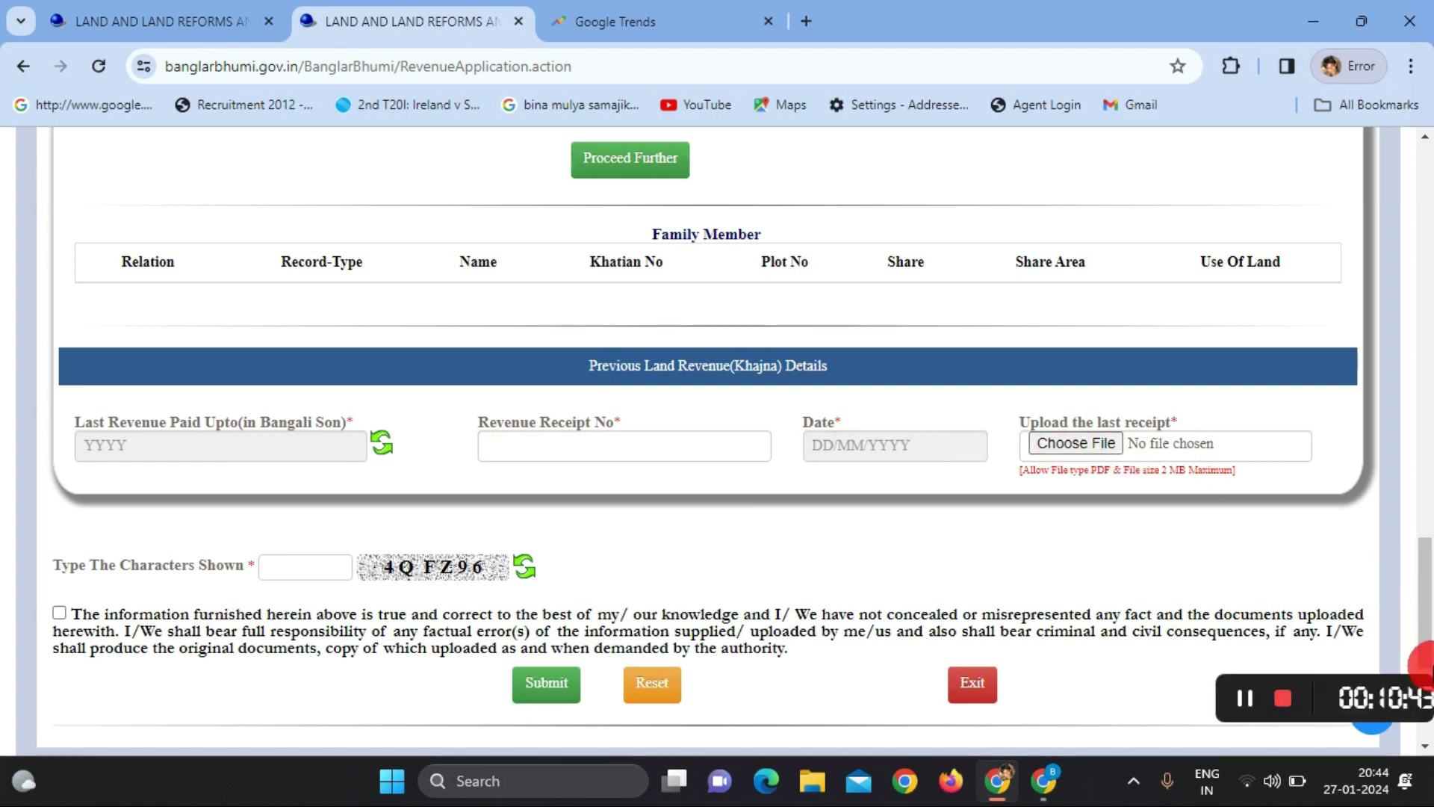
pyautogui.click(941, 697)
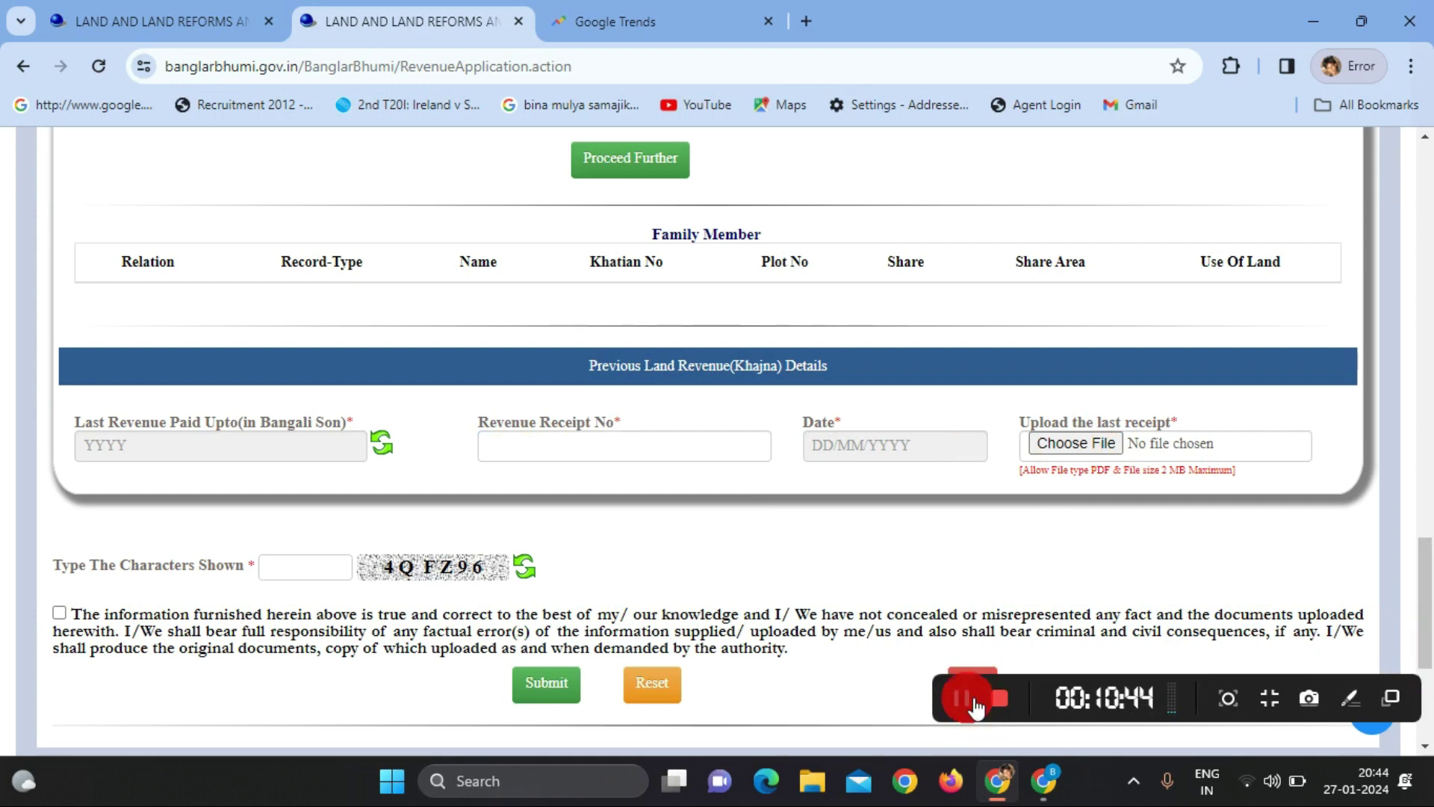
pyautogui.click(59, 613)
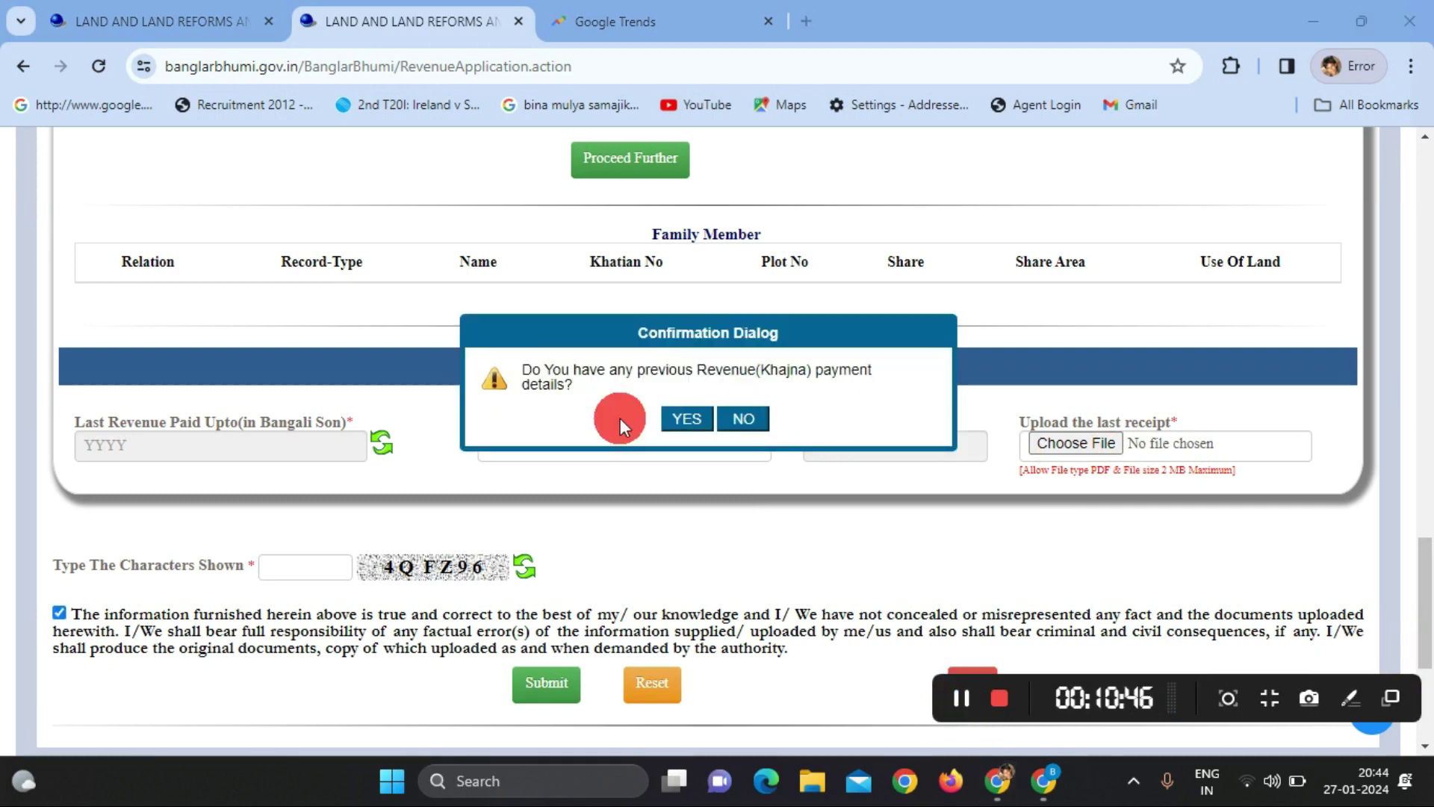
pyautogui.click(686, 419)
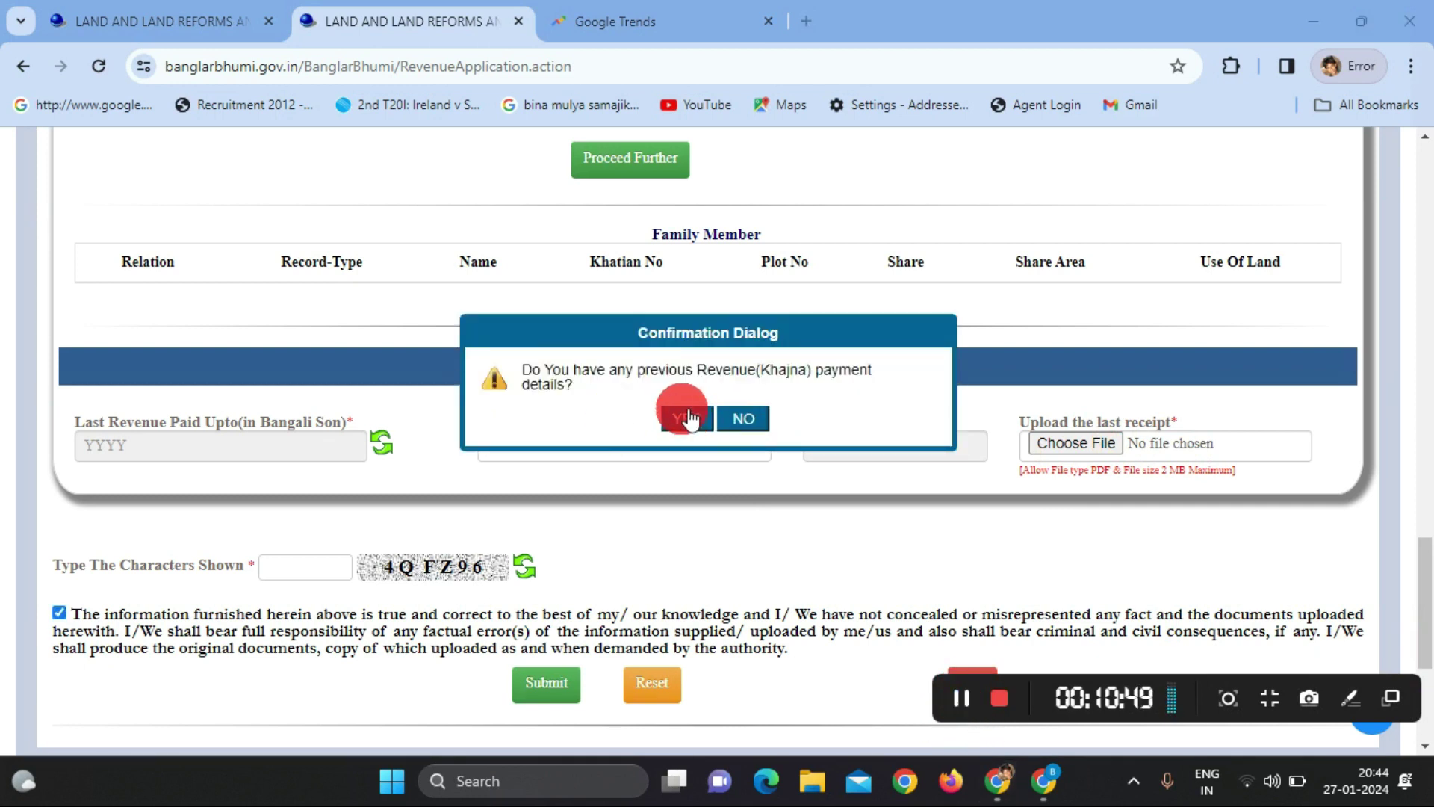
pyautogui.click(683, 411)
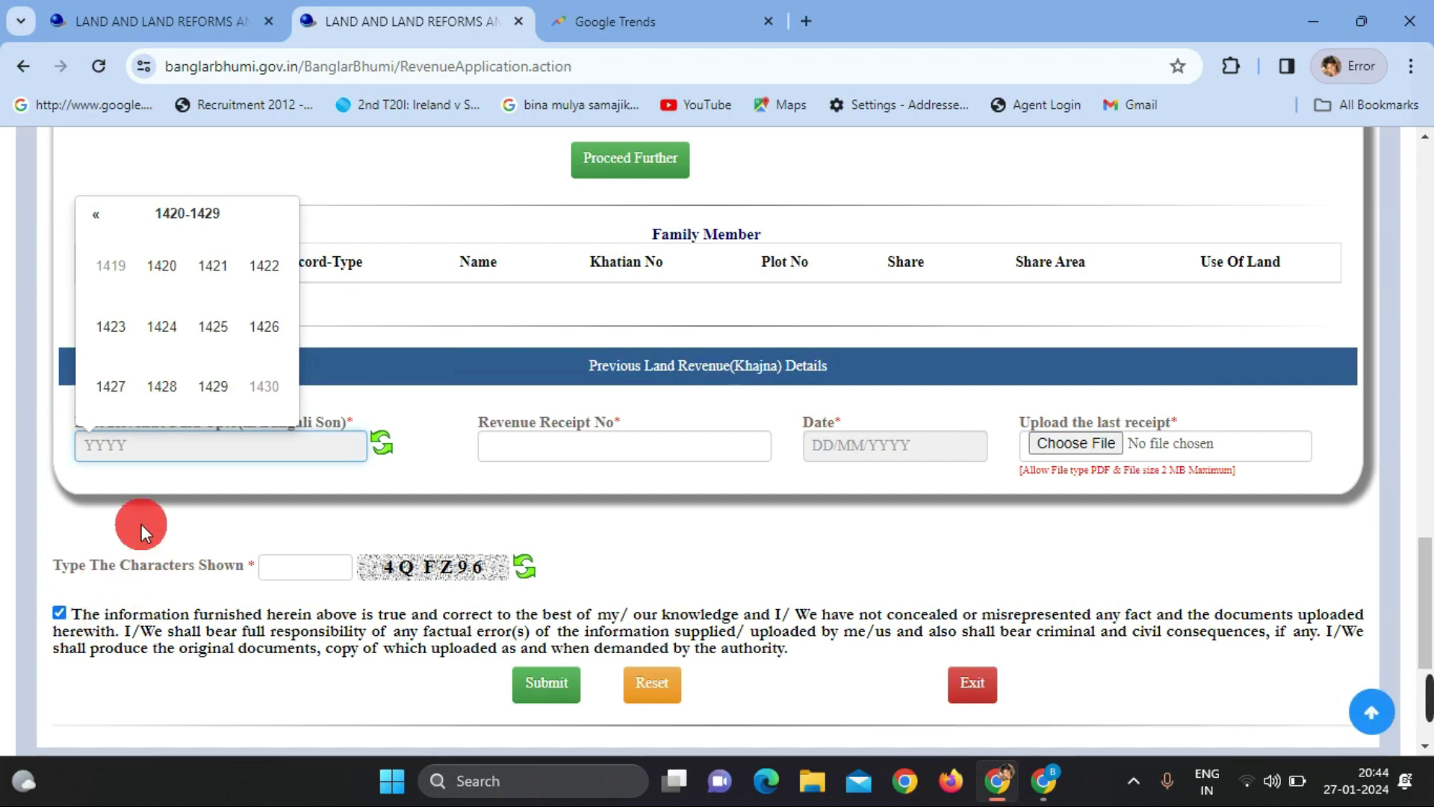
pyautogui.click(441, 438)
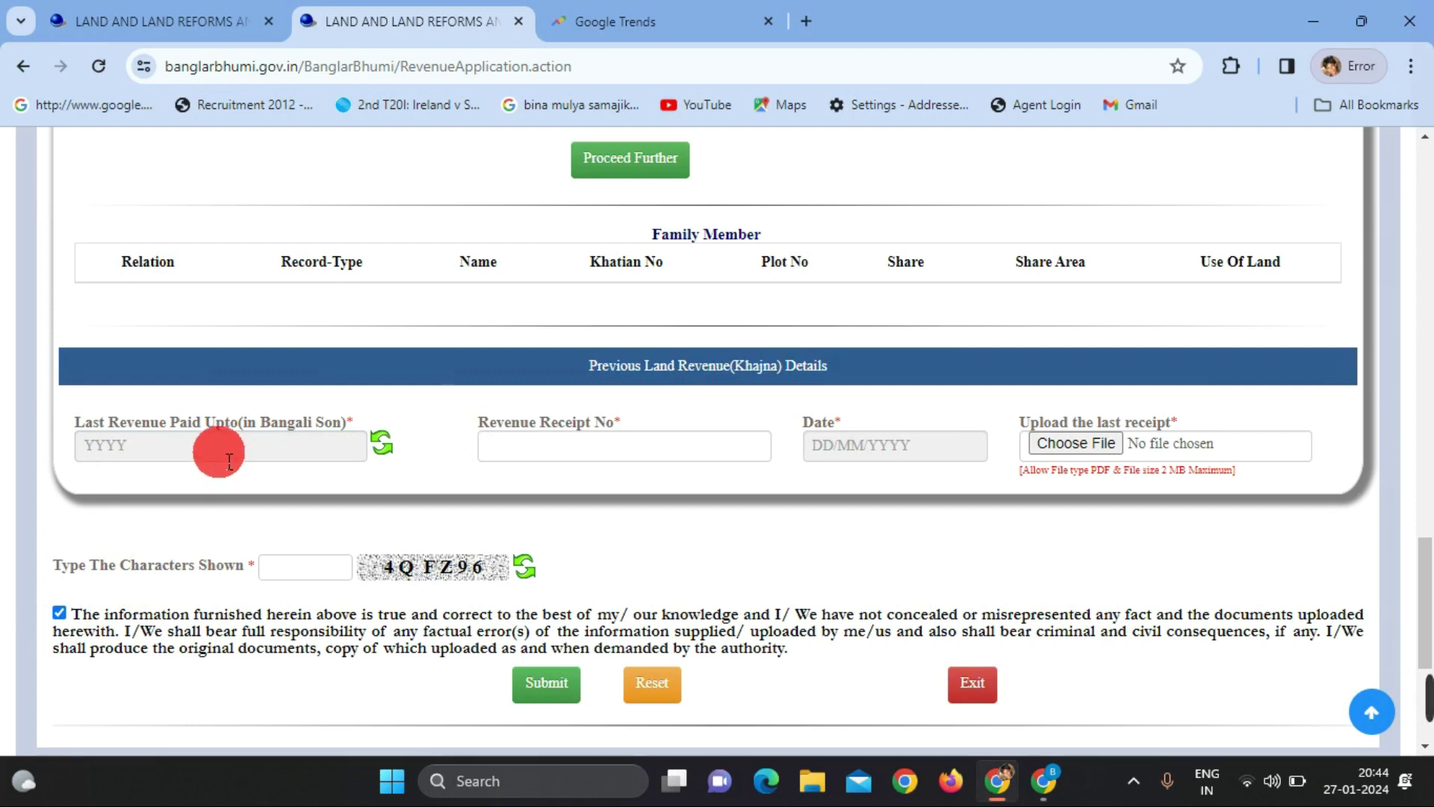
pyautogui.click(229, 460)
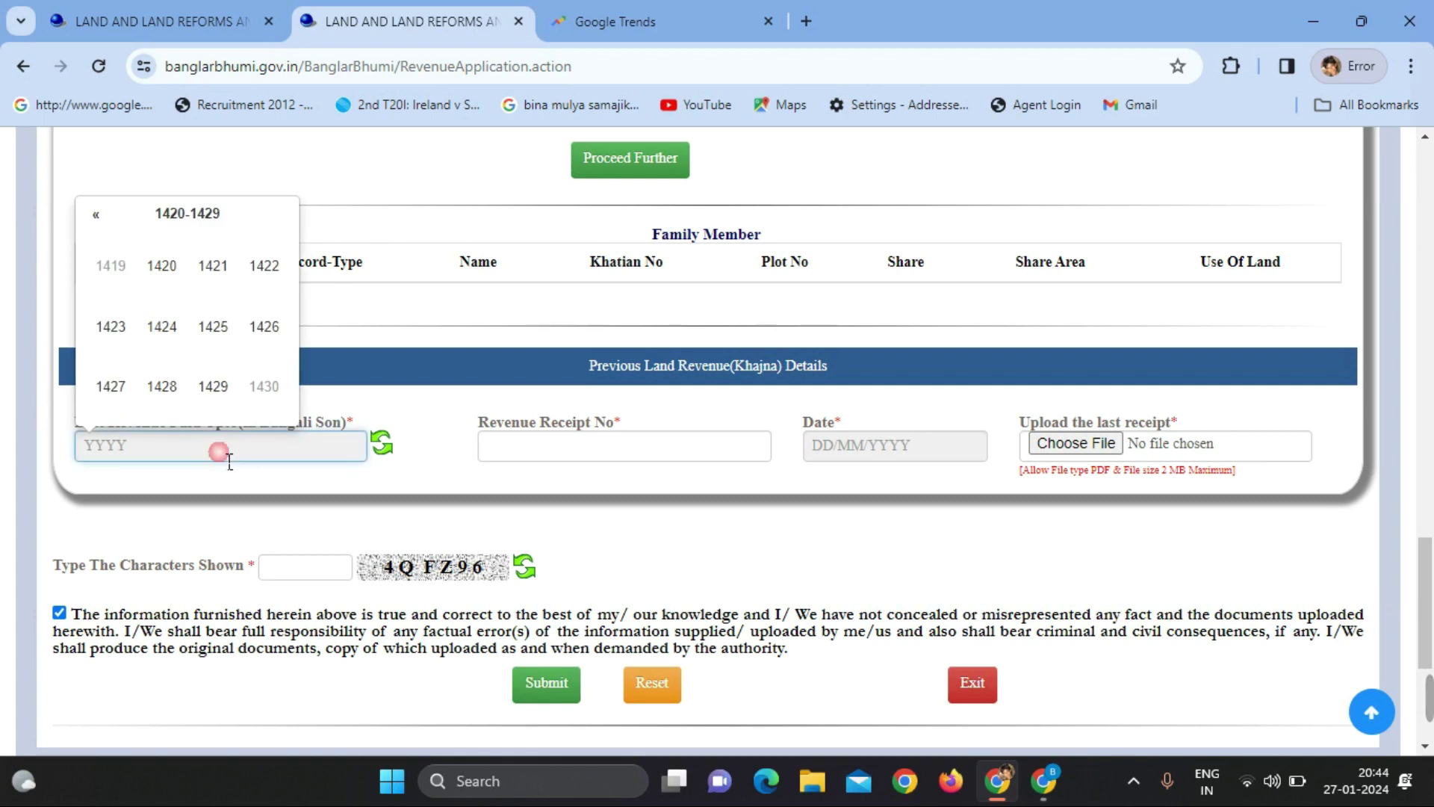
pyautogui.click(213, 386)
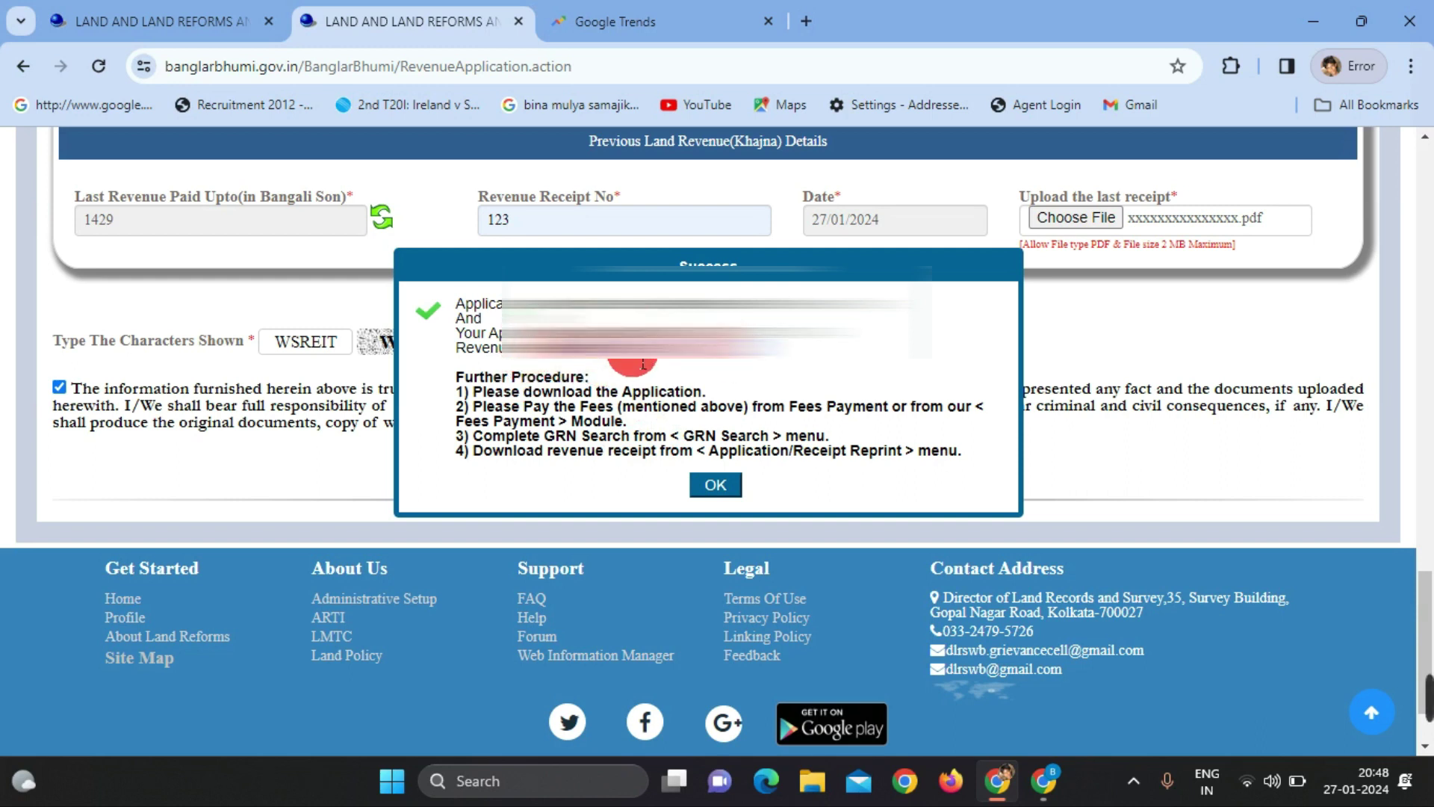
# Step: Close the Success notice and download Rent_Application.pdf, checking it in Chrome's downloads list
pyautogui.click(723, 489)
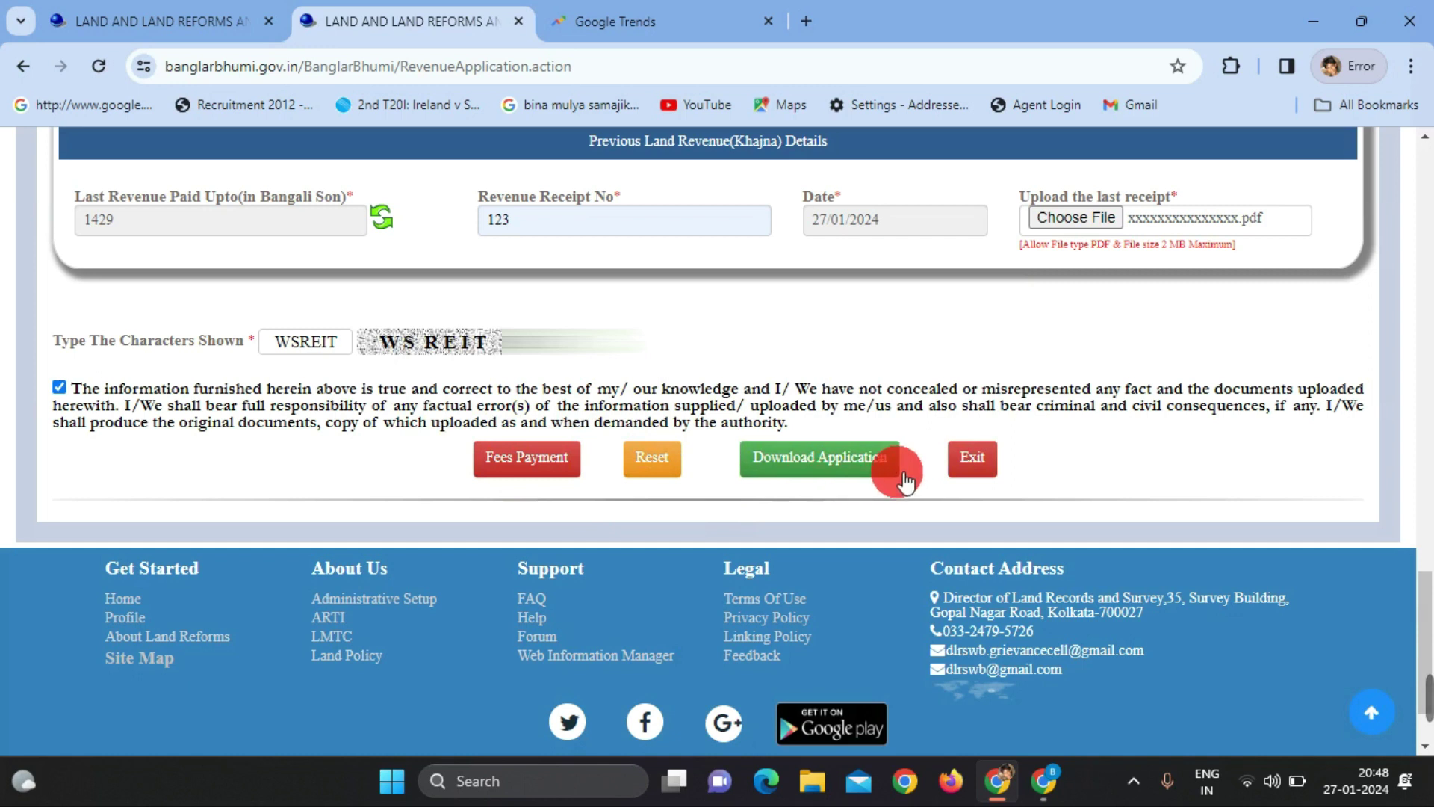
pyautogui.click(842, 469)
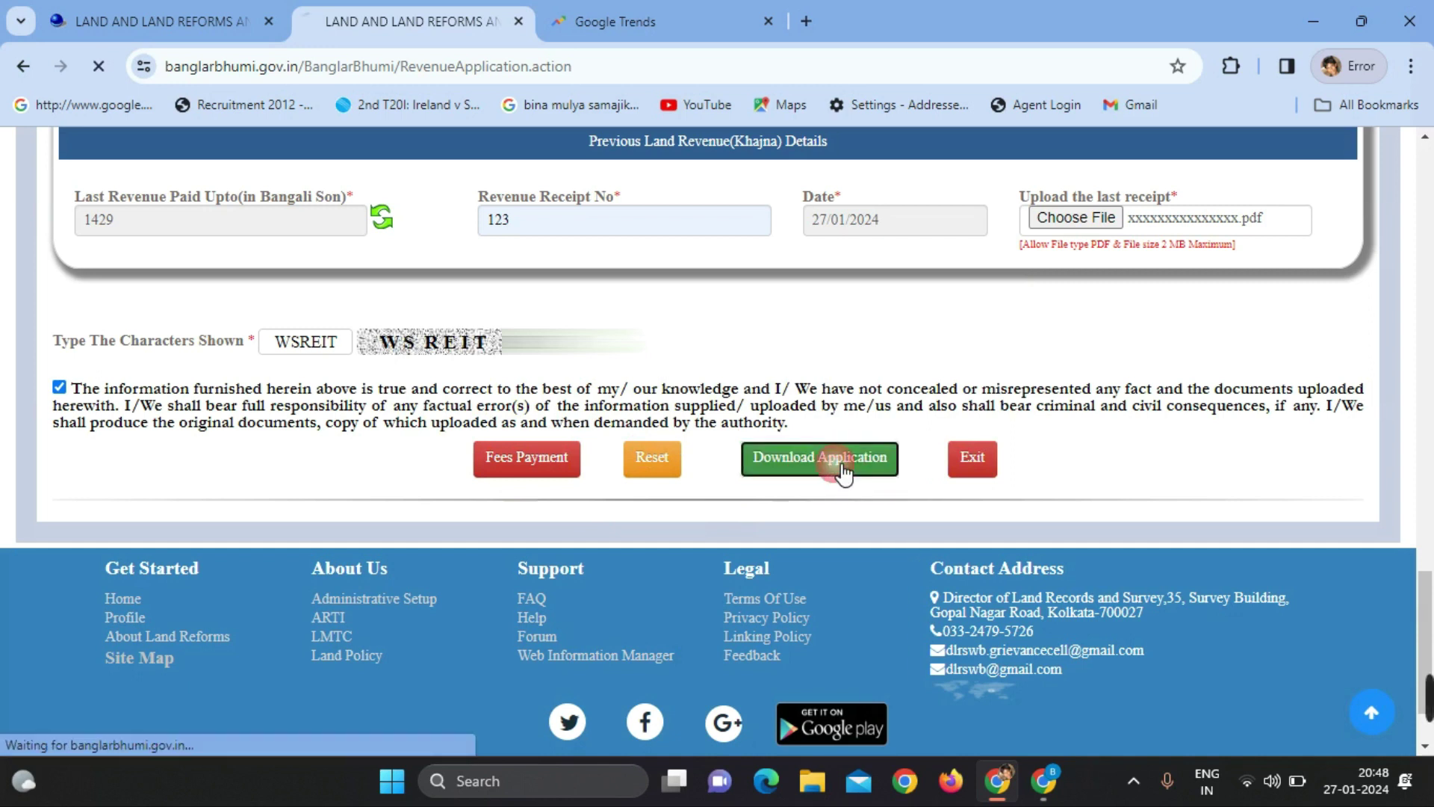
pyautogui.click(843, 474)
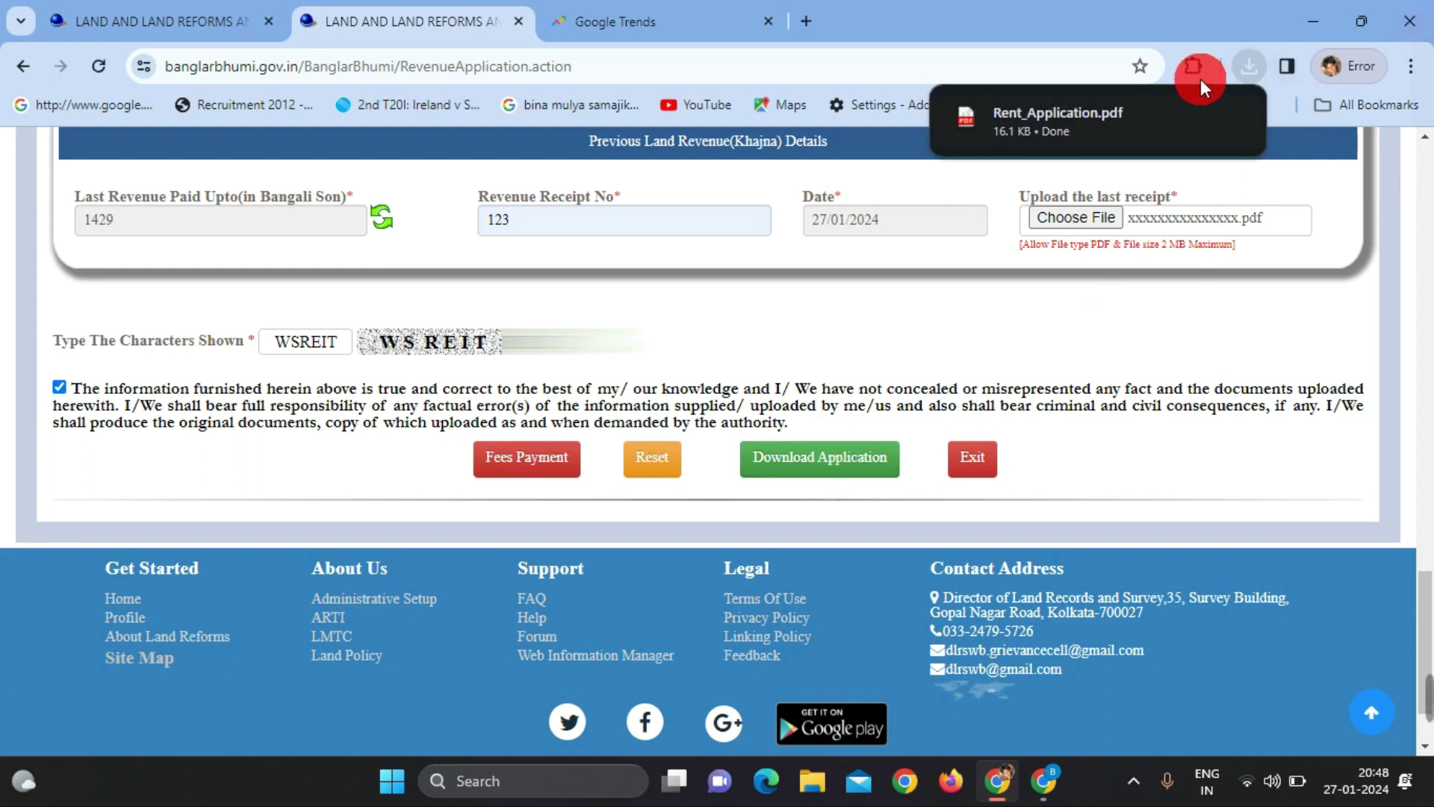
pyautogui.click(1246, 67)
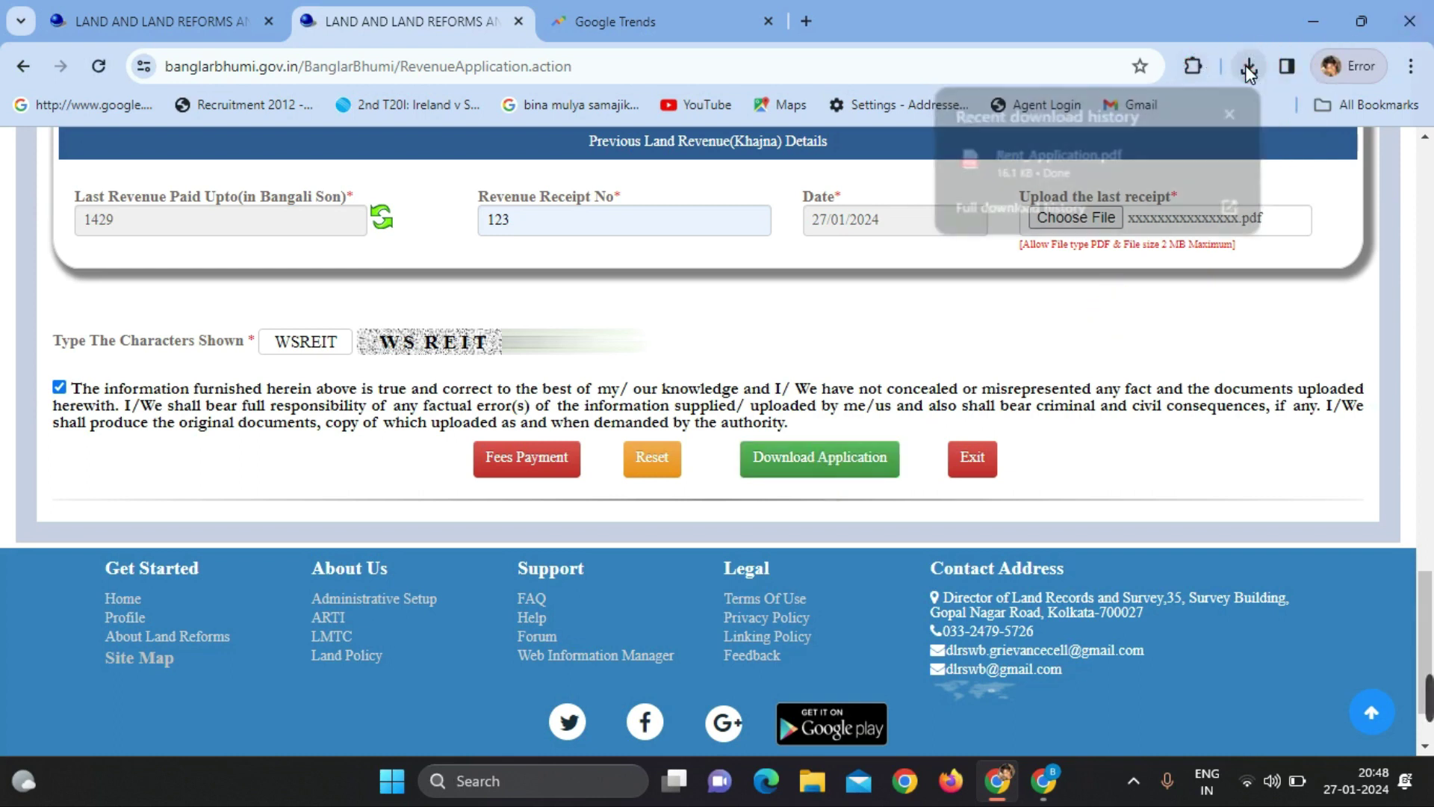
# Step: Review Rent_Application.pdf in its own tab, then return to Banglarbhumi and go to Fees Payment
pyautogui.click(1089, 158)
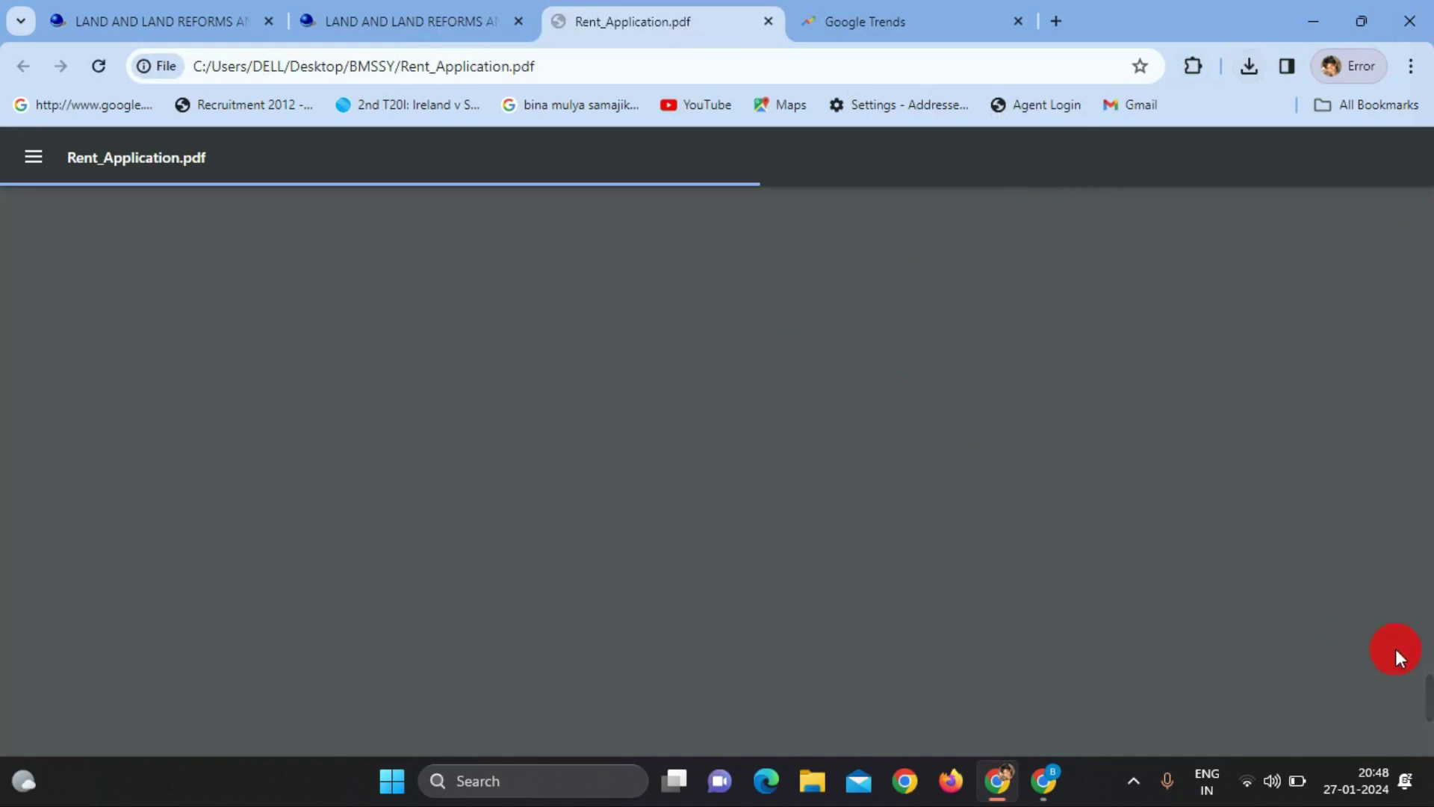
pyautogui.moveTo(1419, 695)
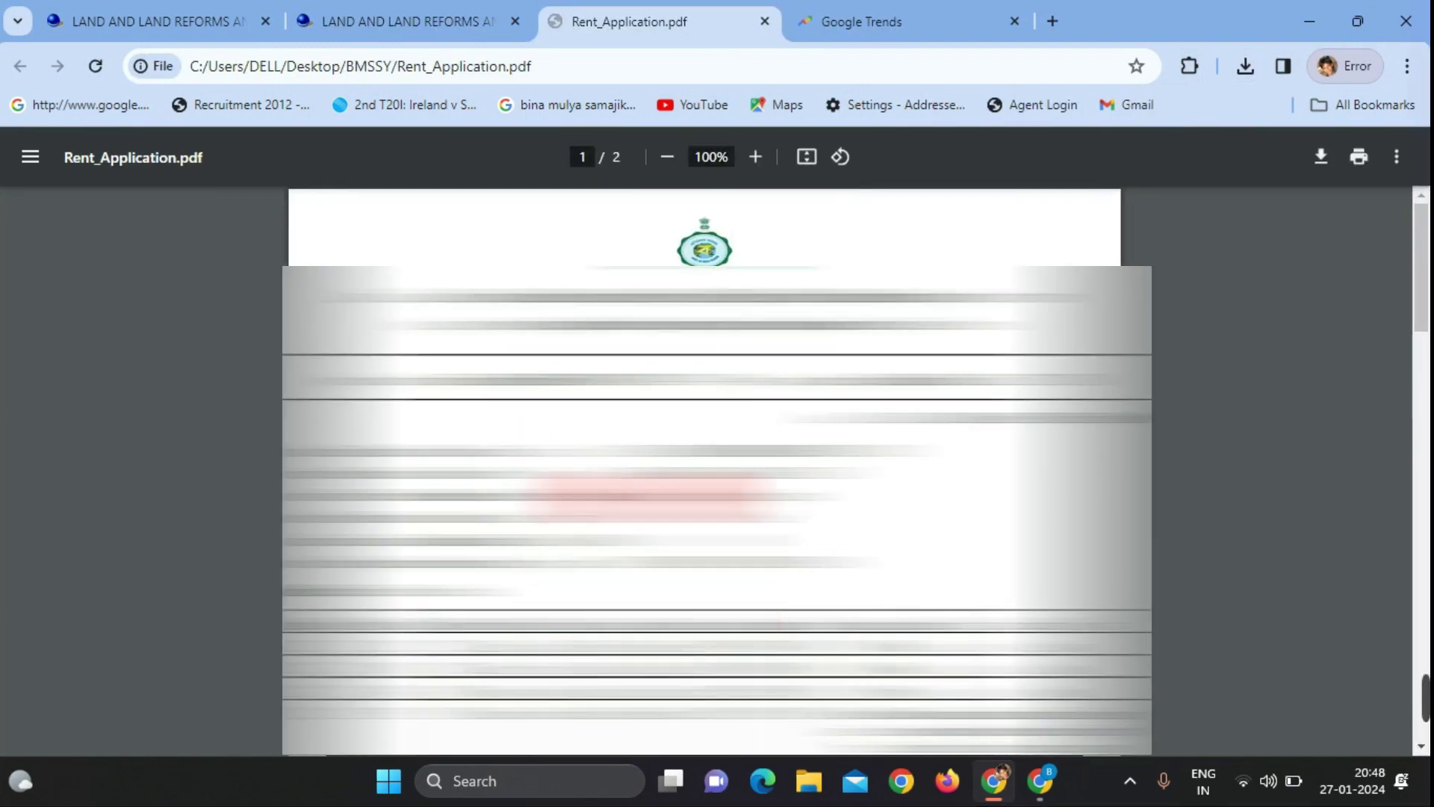
pyautogui.click(433, 11)
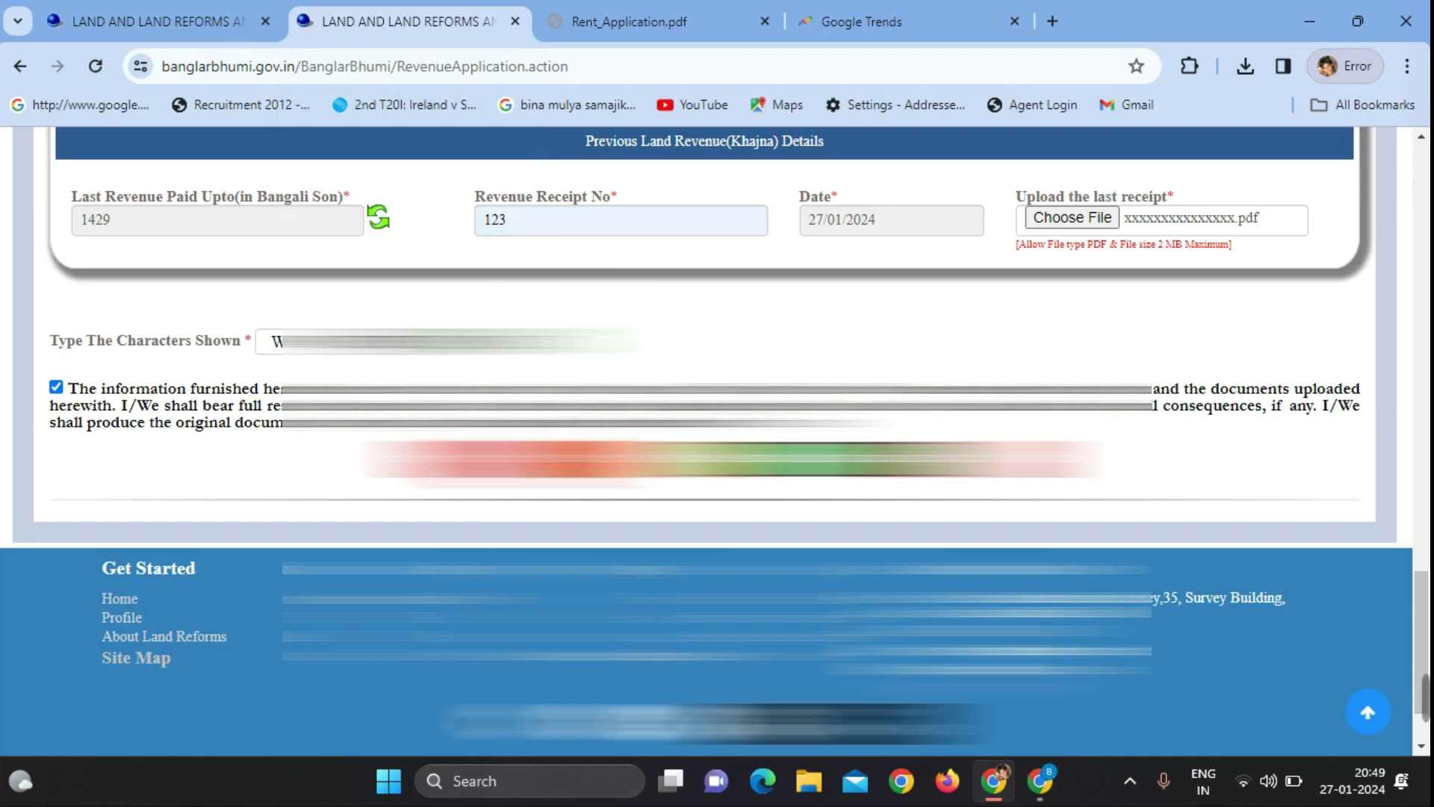
pyautogui.moveTo(1408, 698)
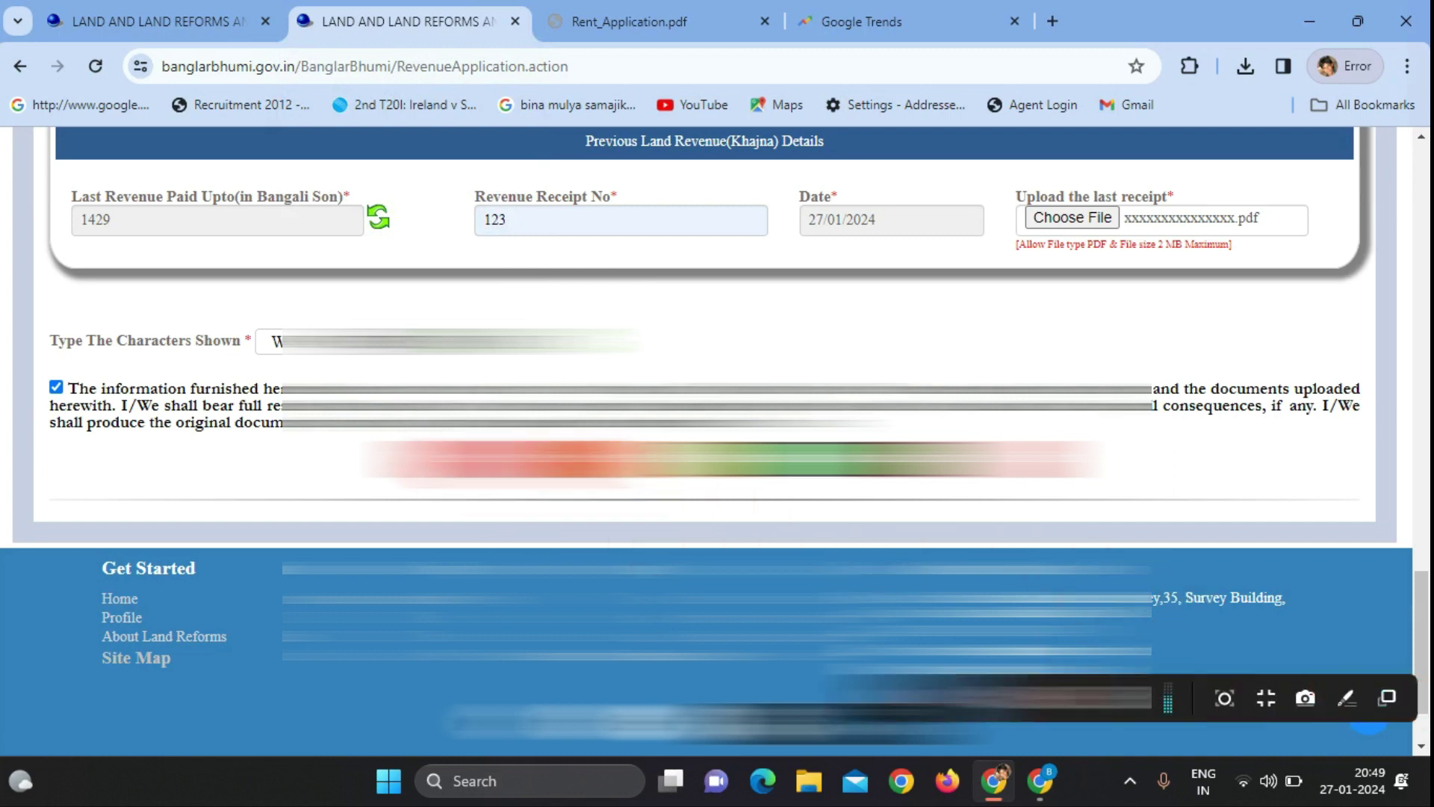
pyautogui.press('Return')
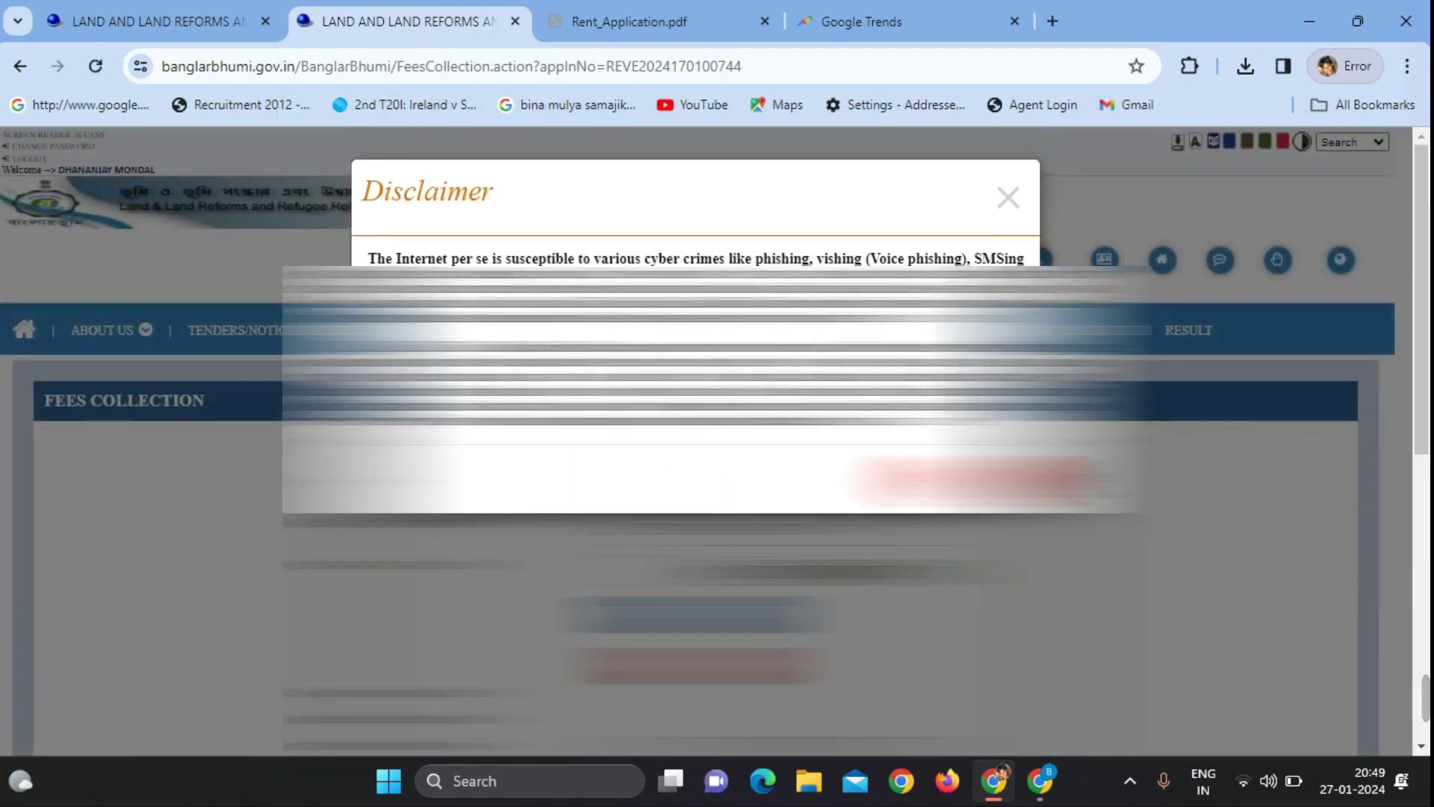
# Step: Close the Disclaimer and view the Khajna application's fee details
pyautogui.press('Escape')
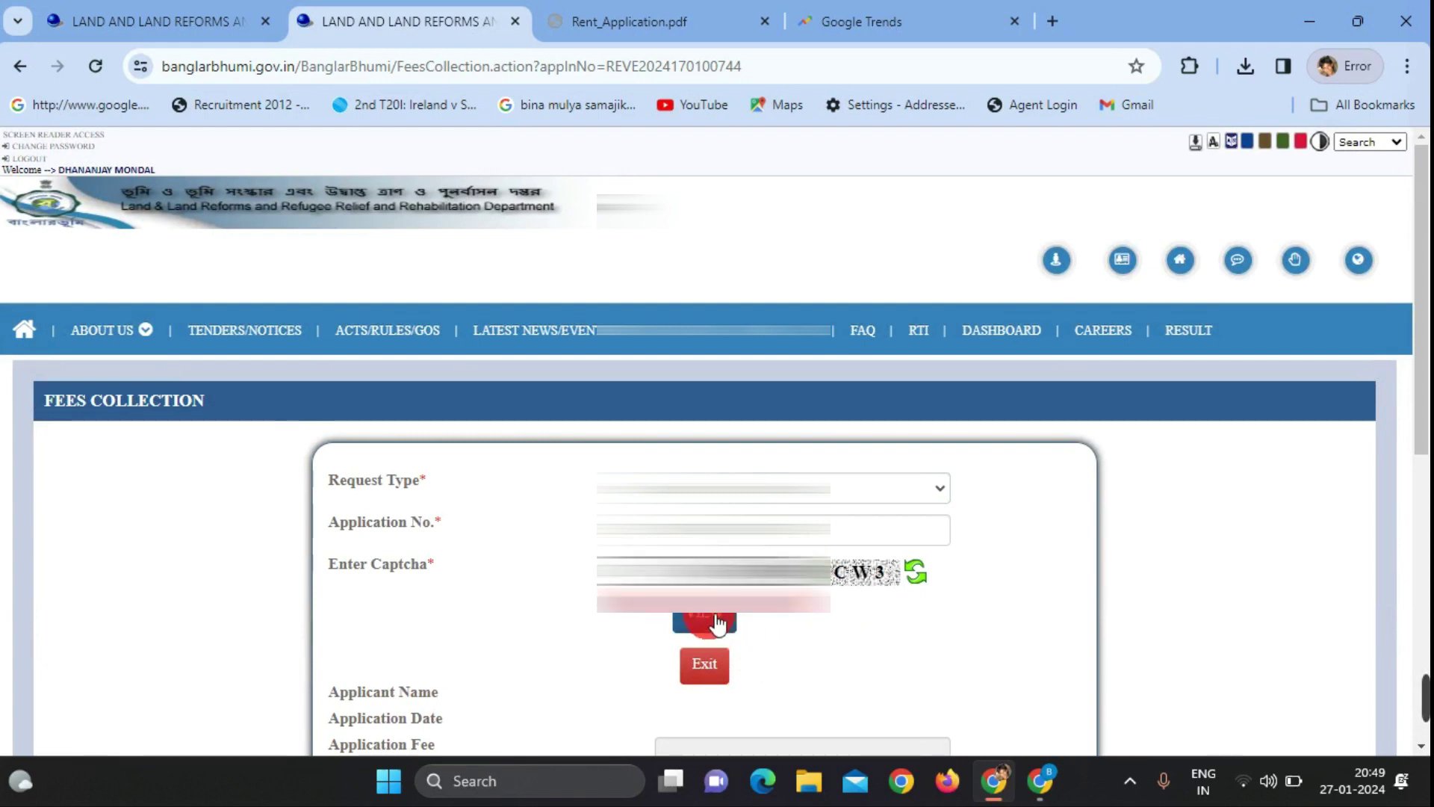
pyautogui.click(694, 617)
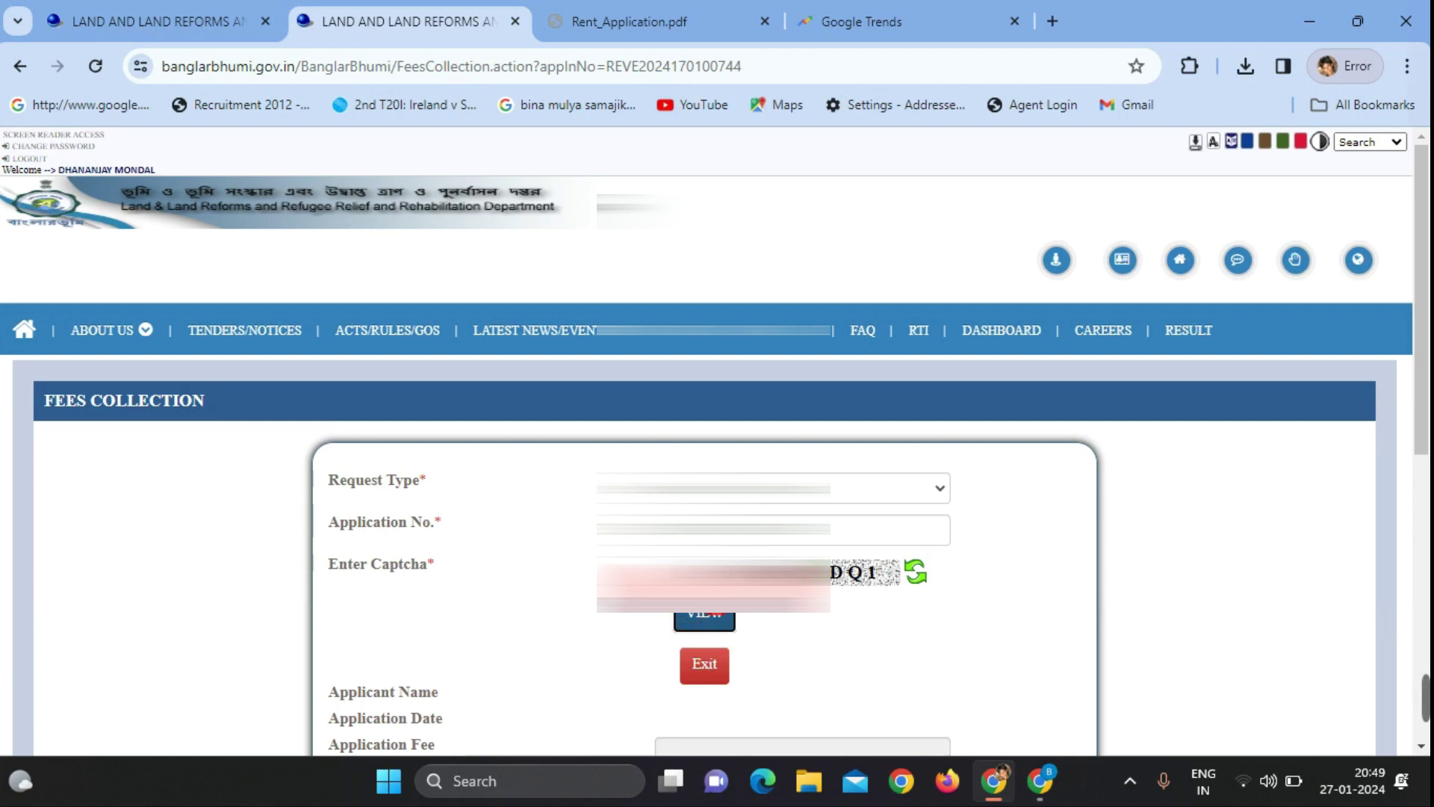
pyautogui.scroll(-4, 693, 617)
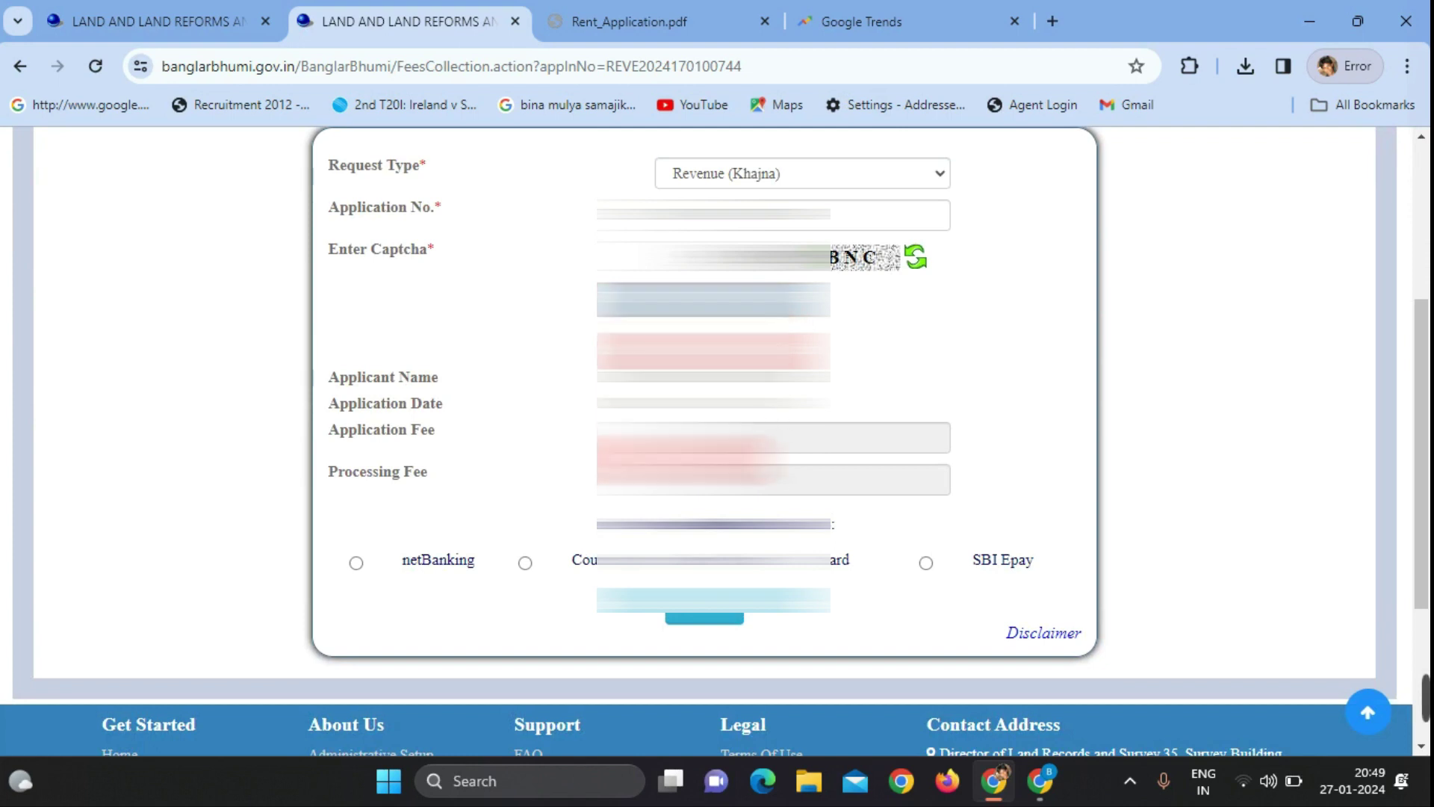
# Step: Select SBI Epay as the payment method and proceed to pay the fee
pyautogui.click(483, 563)
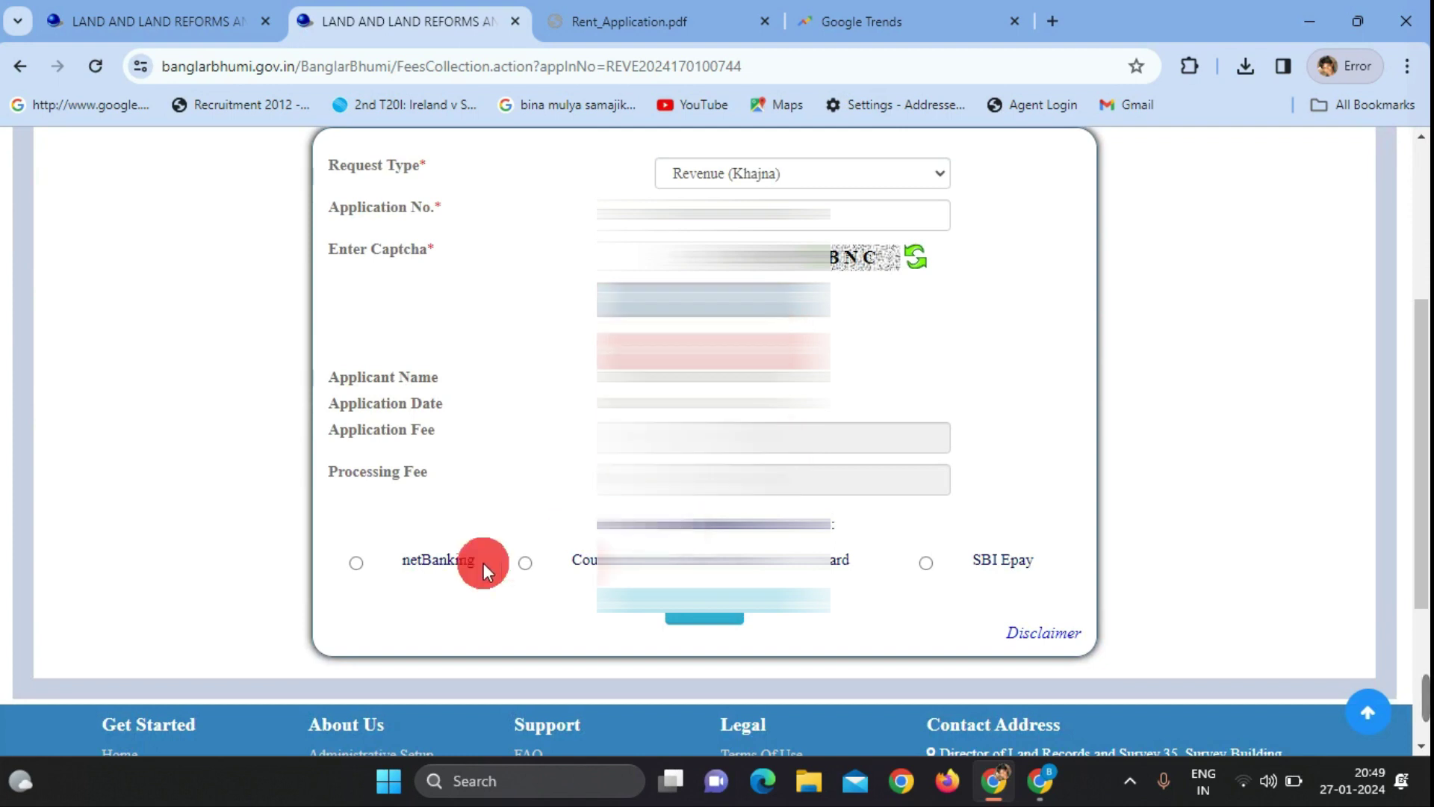
pyautogui.click(352, 565)
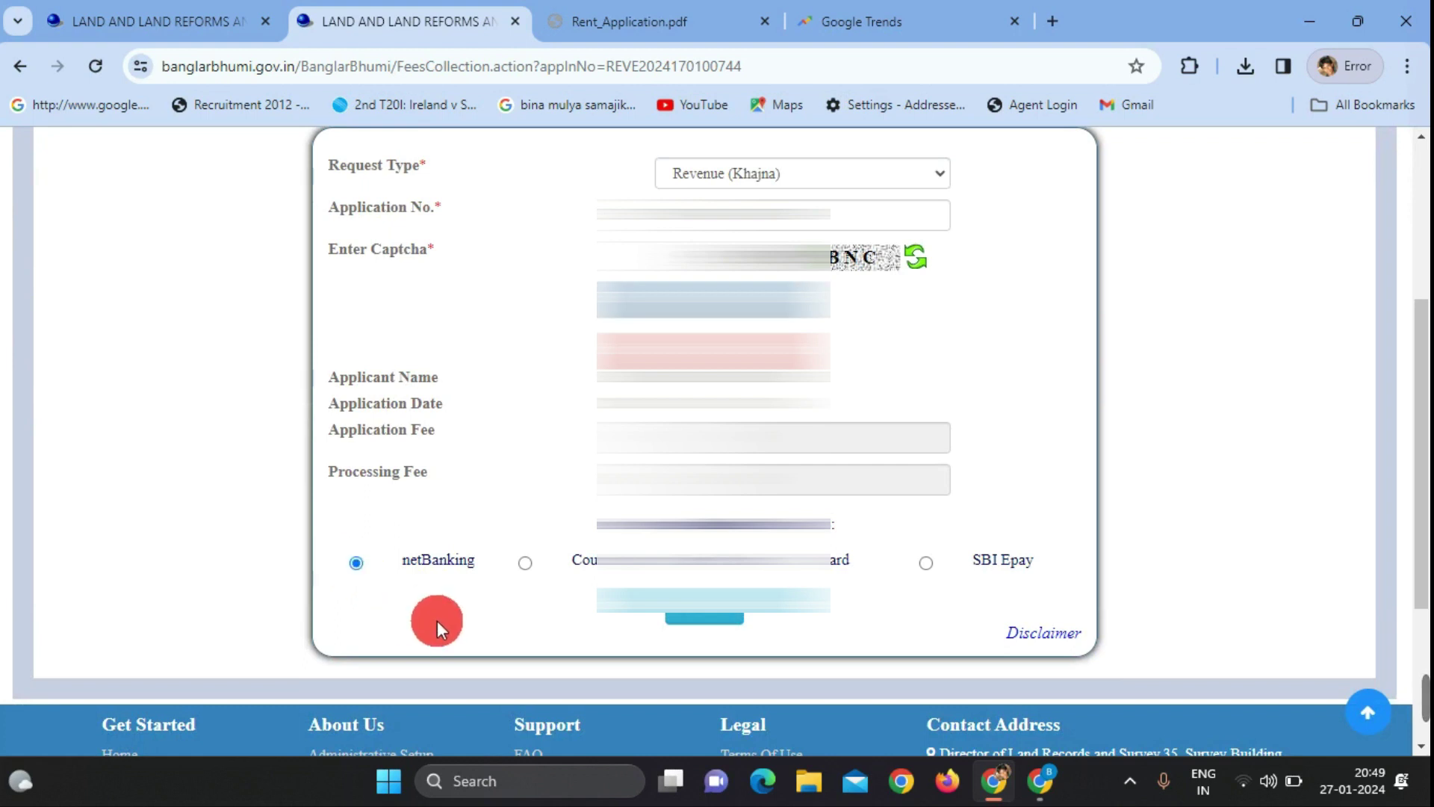
pyautogui.click(524, 563)
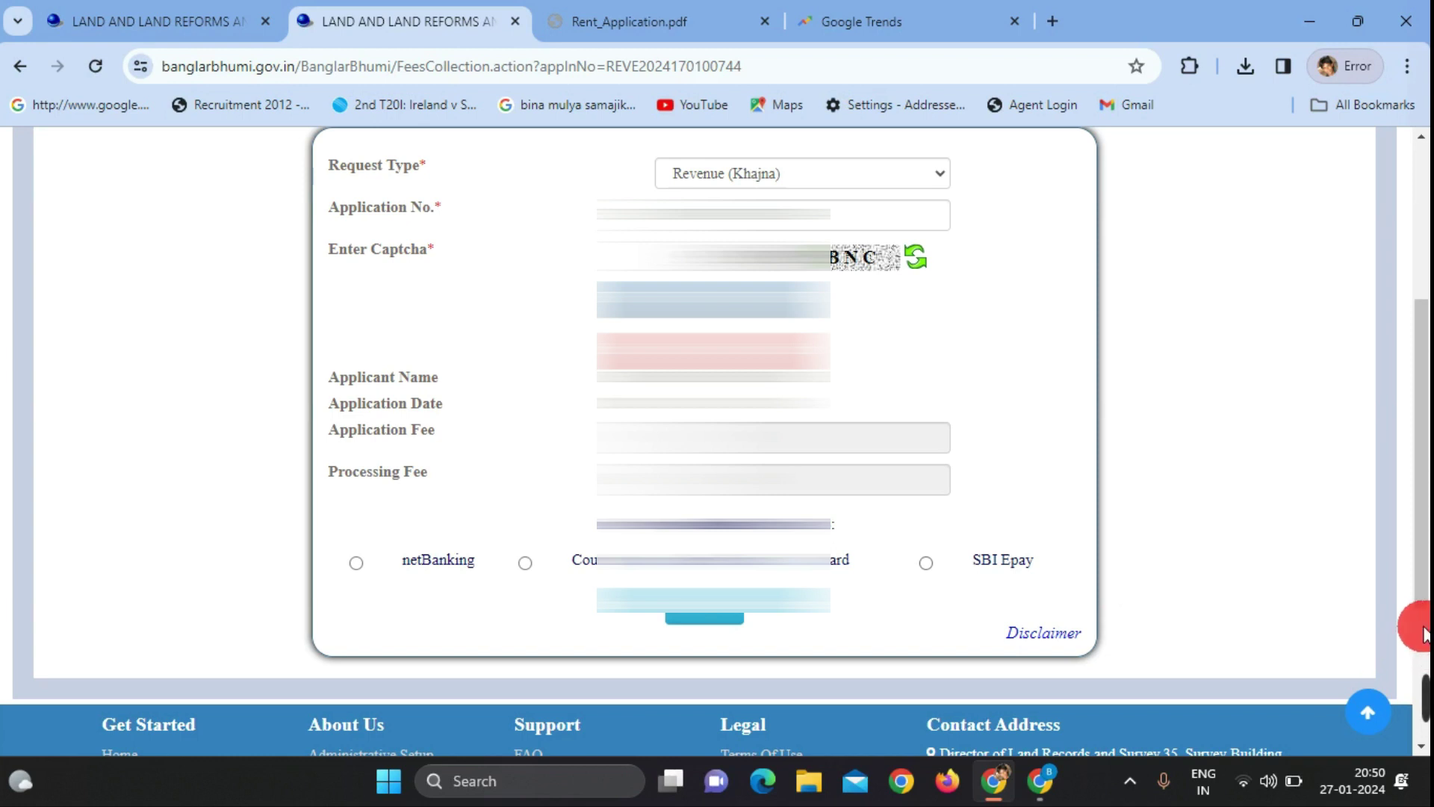
pyautogui.click(929, 563)
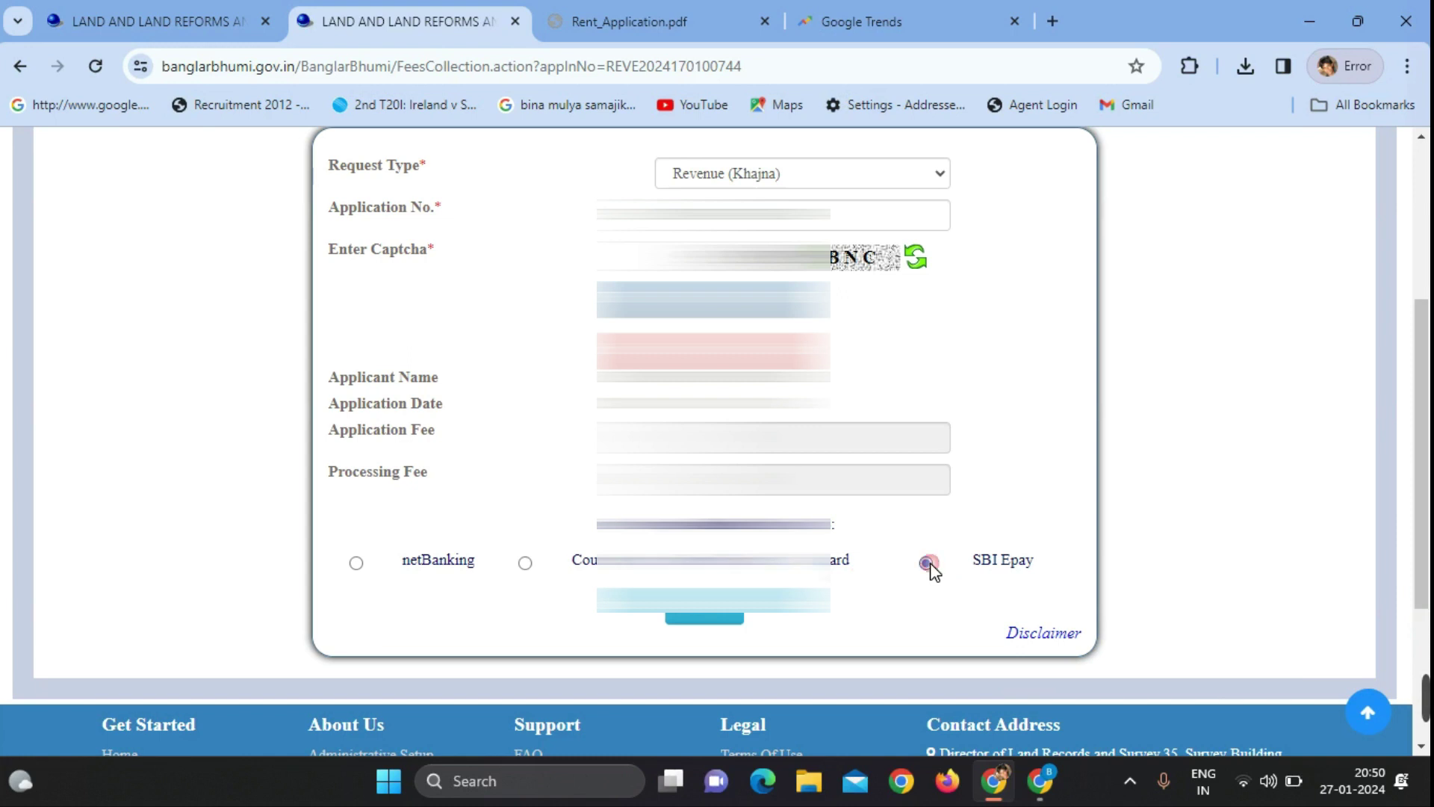
pyautogui.click(691, 618)
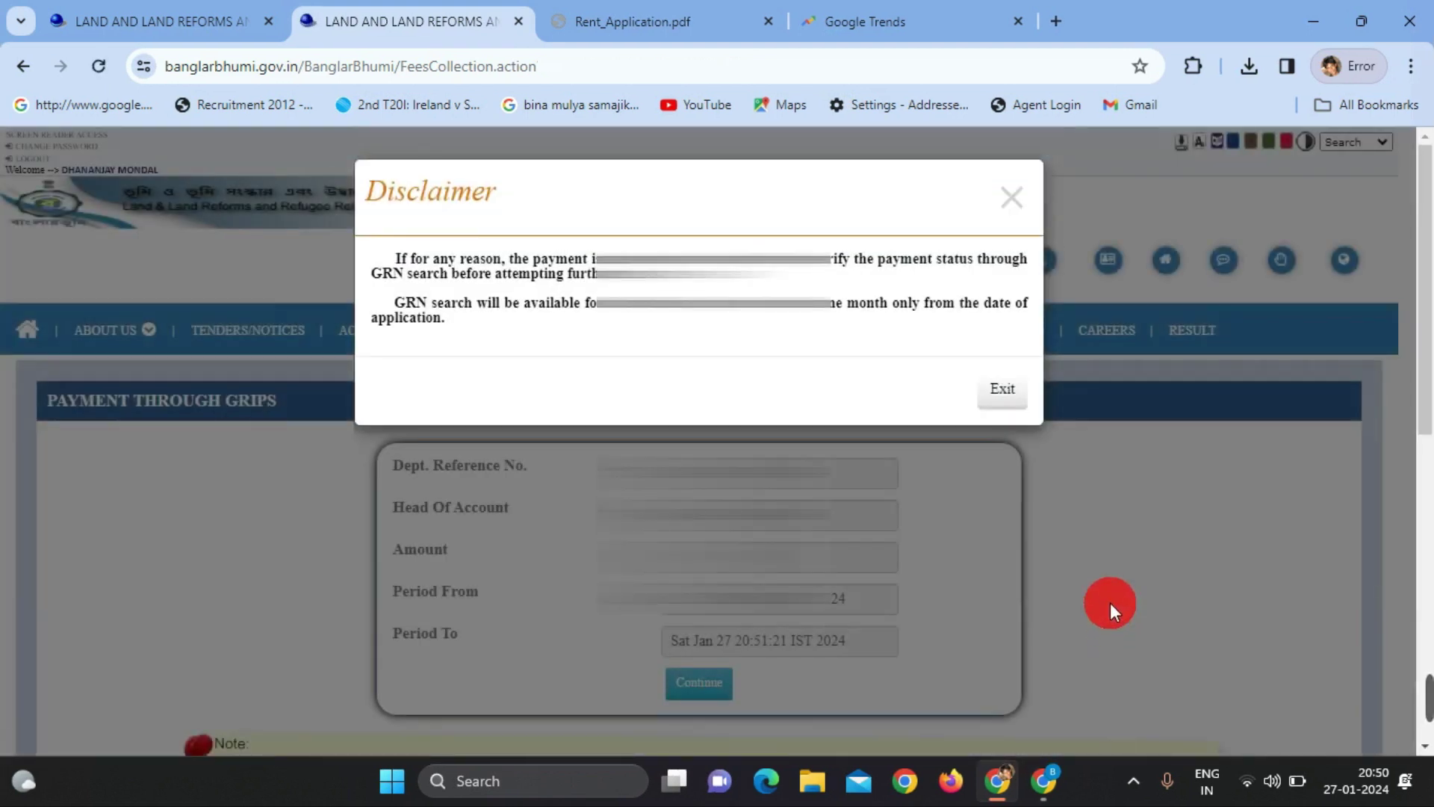
# Step: Exit the payment disclaimer and continue the Payment Through GRIPS form to GRIPS 2.0
pyautogui.click(1008, 399)
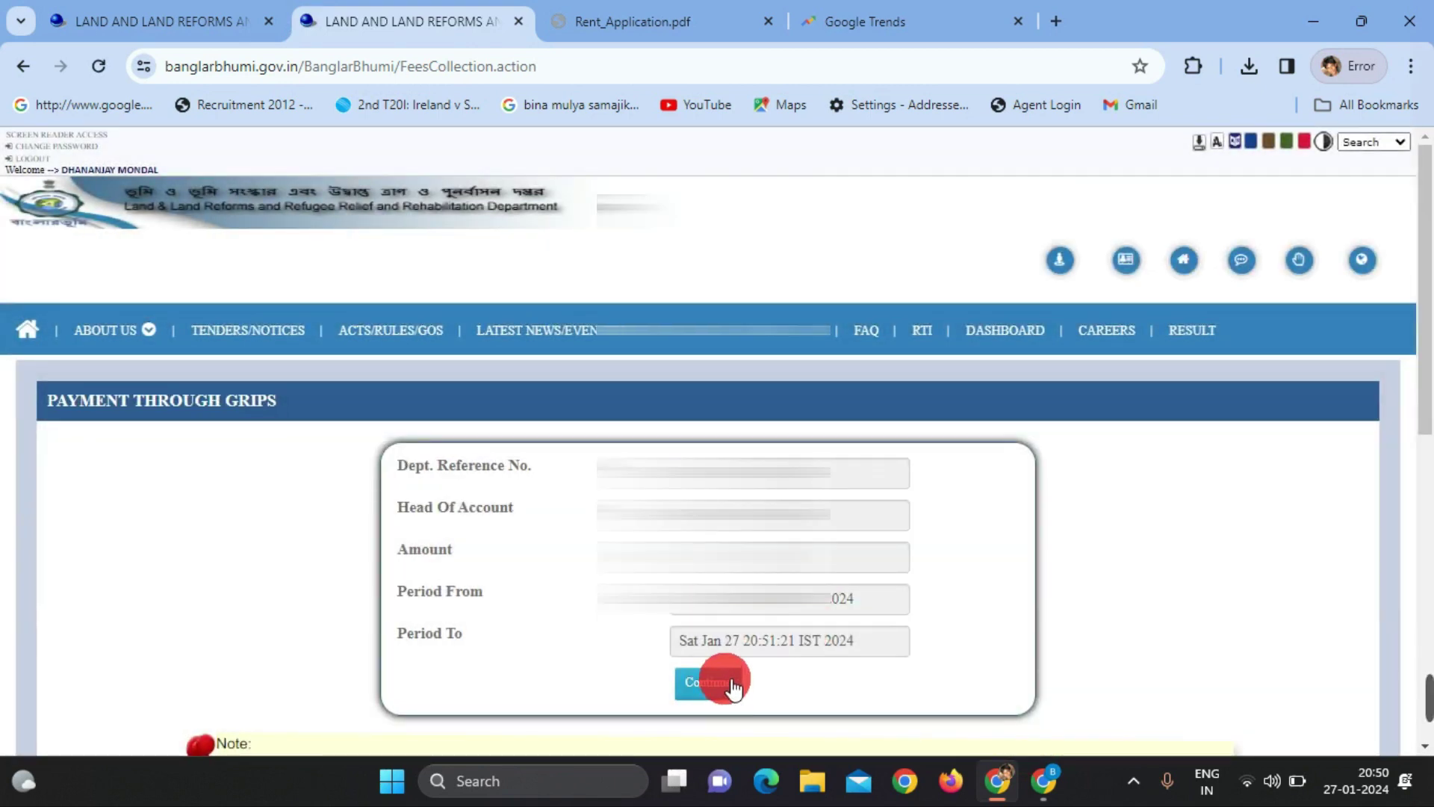
pyautogui.click(731, 686)
pyautogui.click(731, 686)
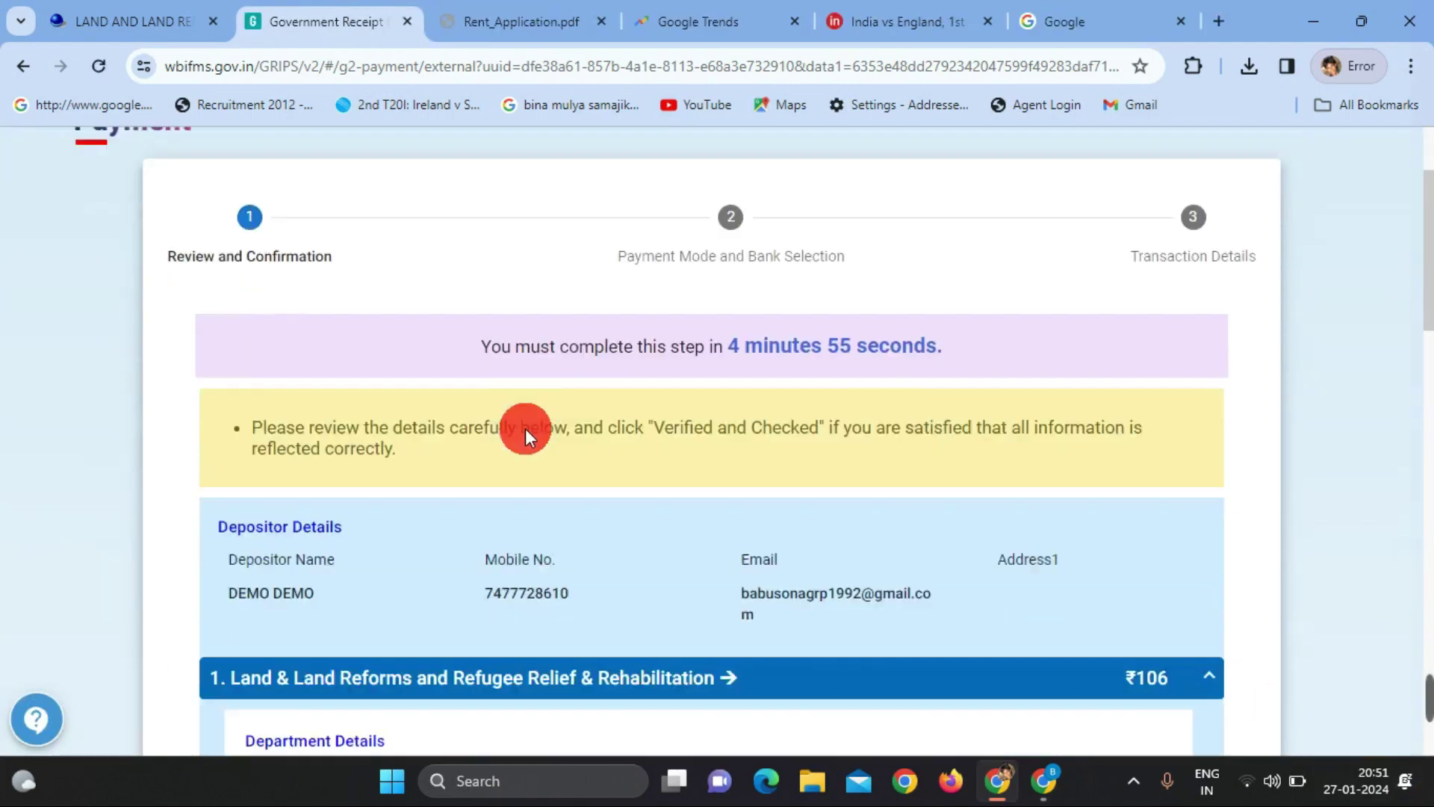
# Step: Mark the ₹106 payment review as 'Verified and checked' and go to payment mode selection
pyautogui.scroll(-7, 526, 428)
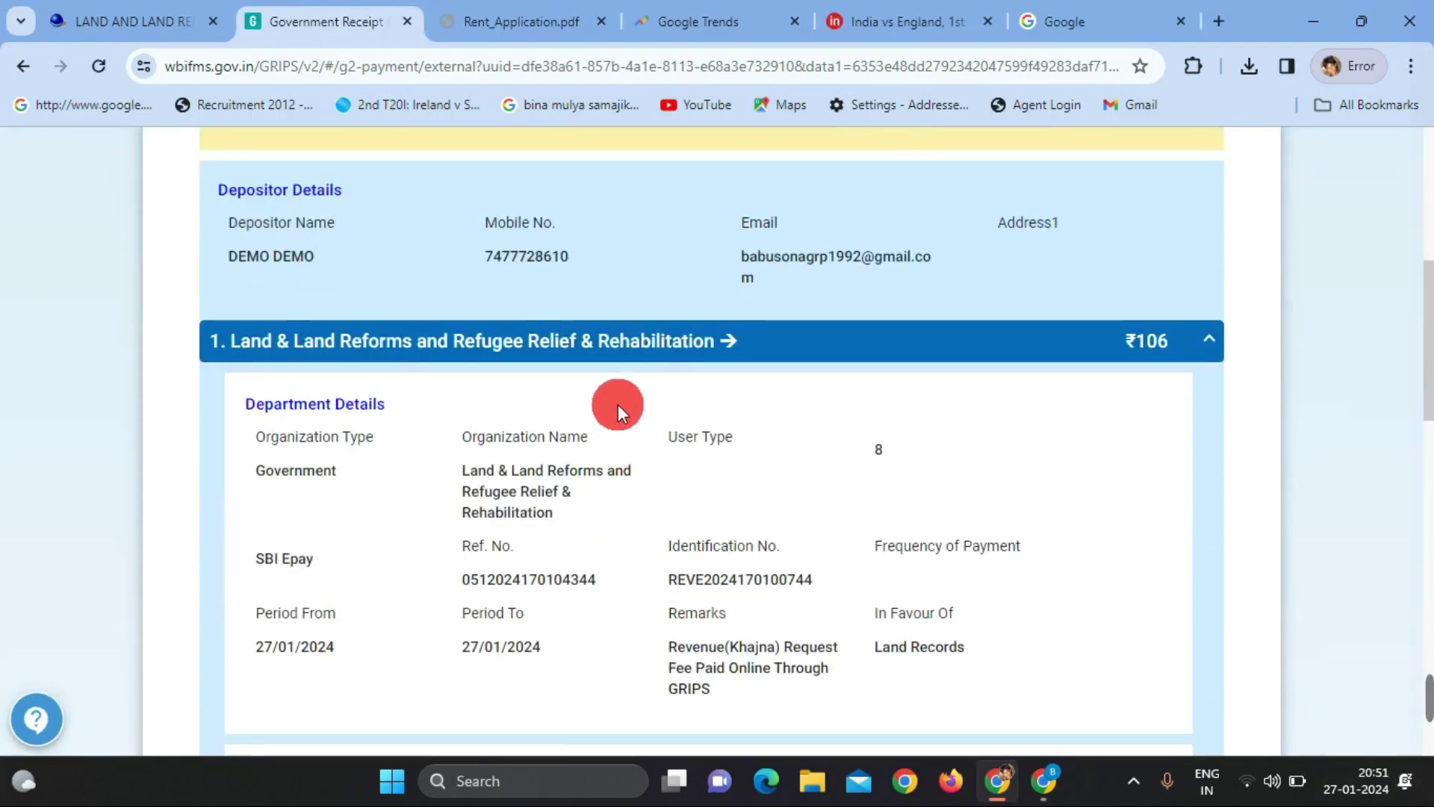
pyautogui.scroll(-10, 620, 396)
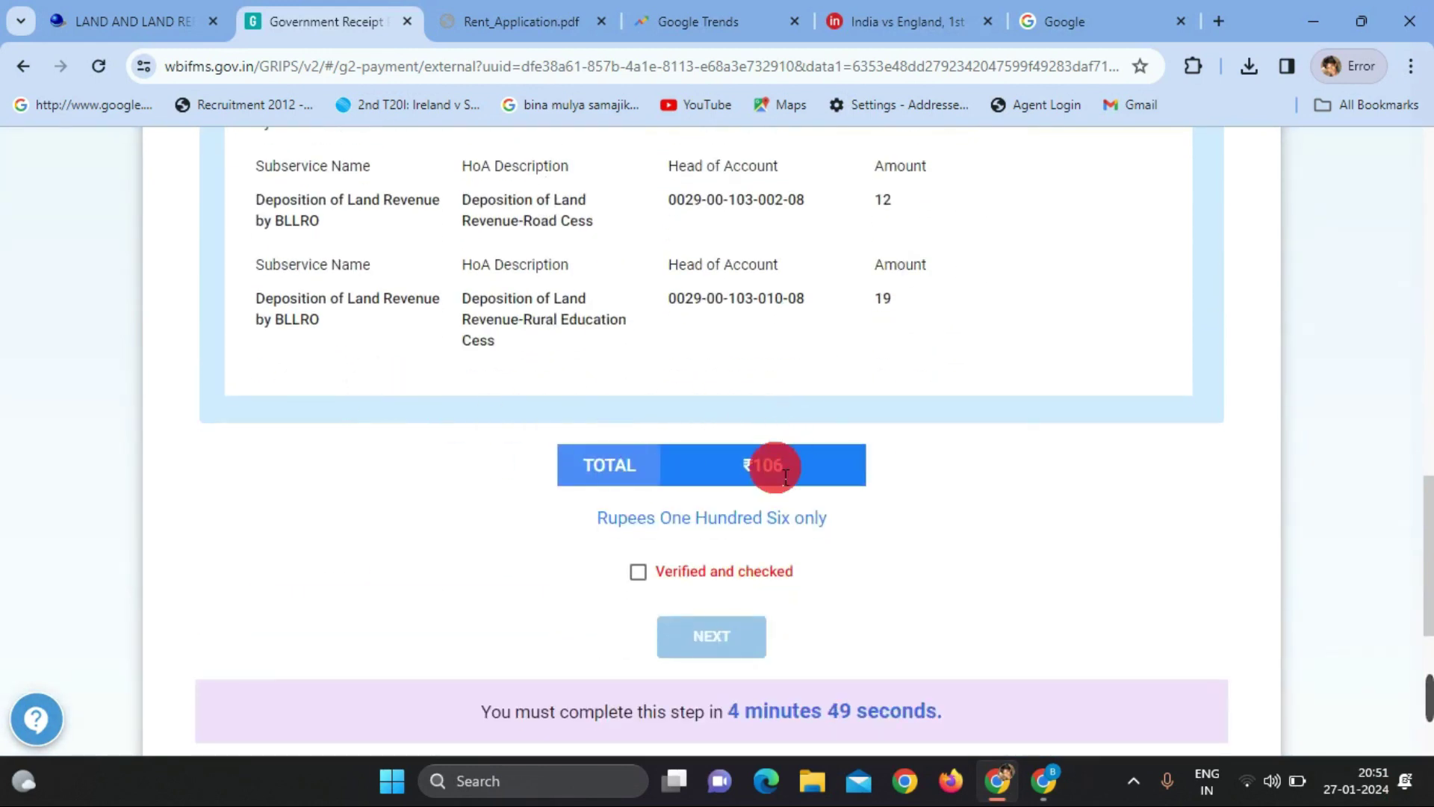
pyautogui.click(639, 573)
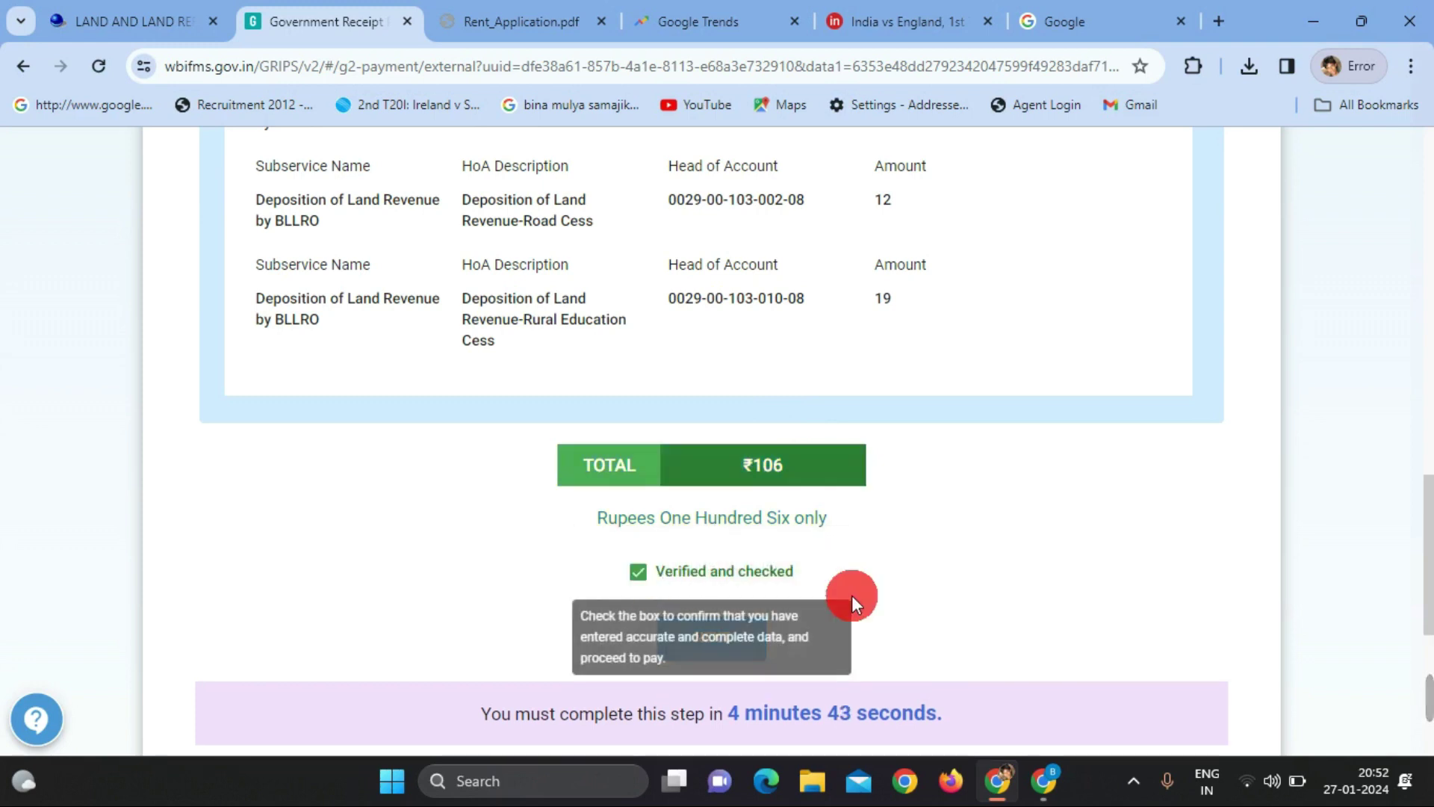
pyautogui.click(762, 634)
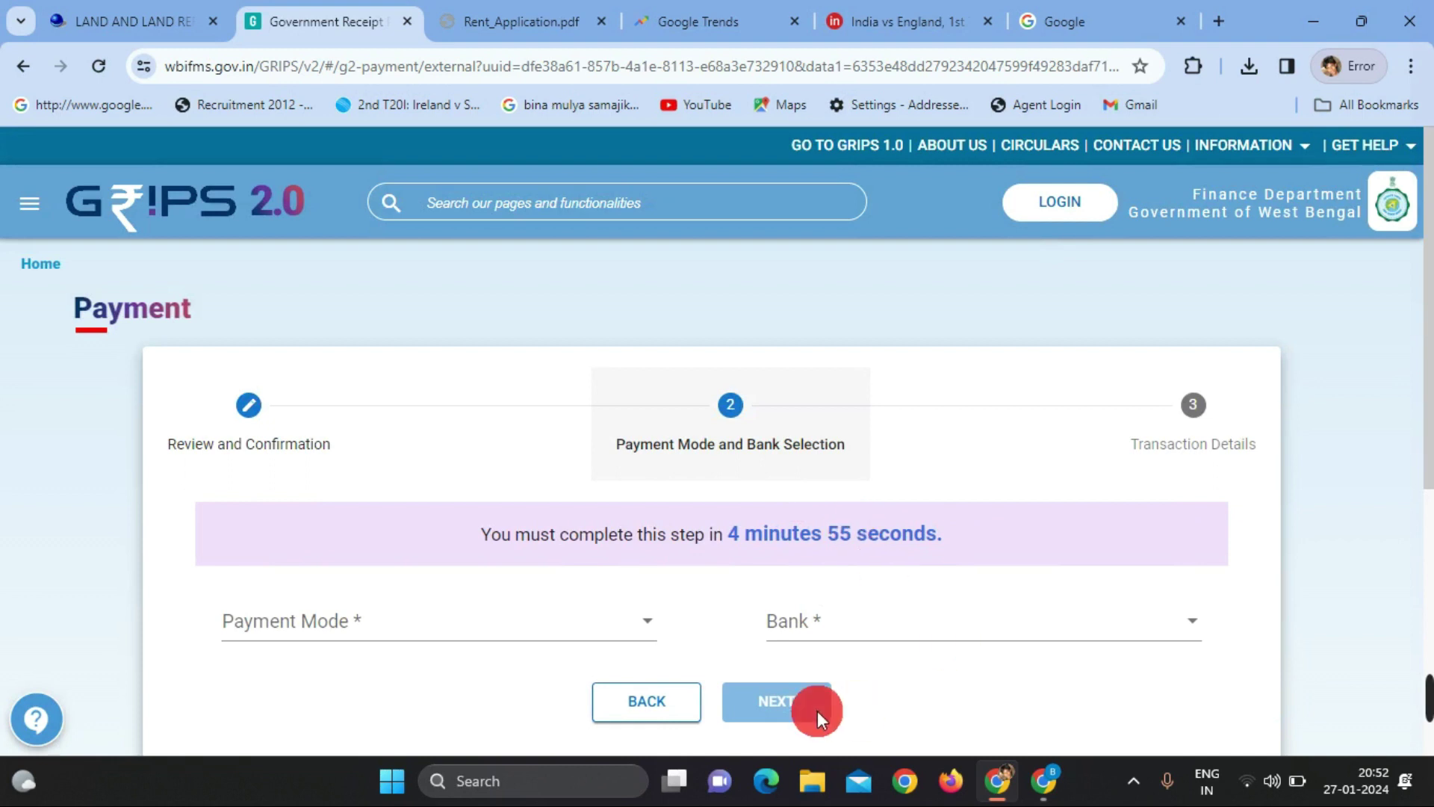
# Step: Choose SBI Epay paid through Payment Gateway/Bank and generate the GRN
pyautogui.click(498, 635)
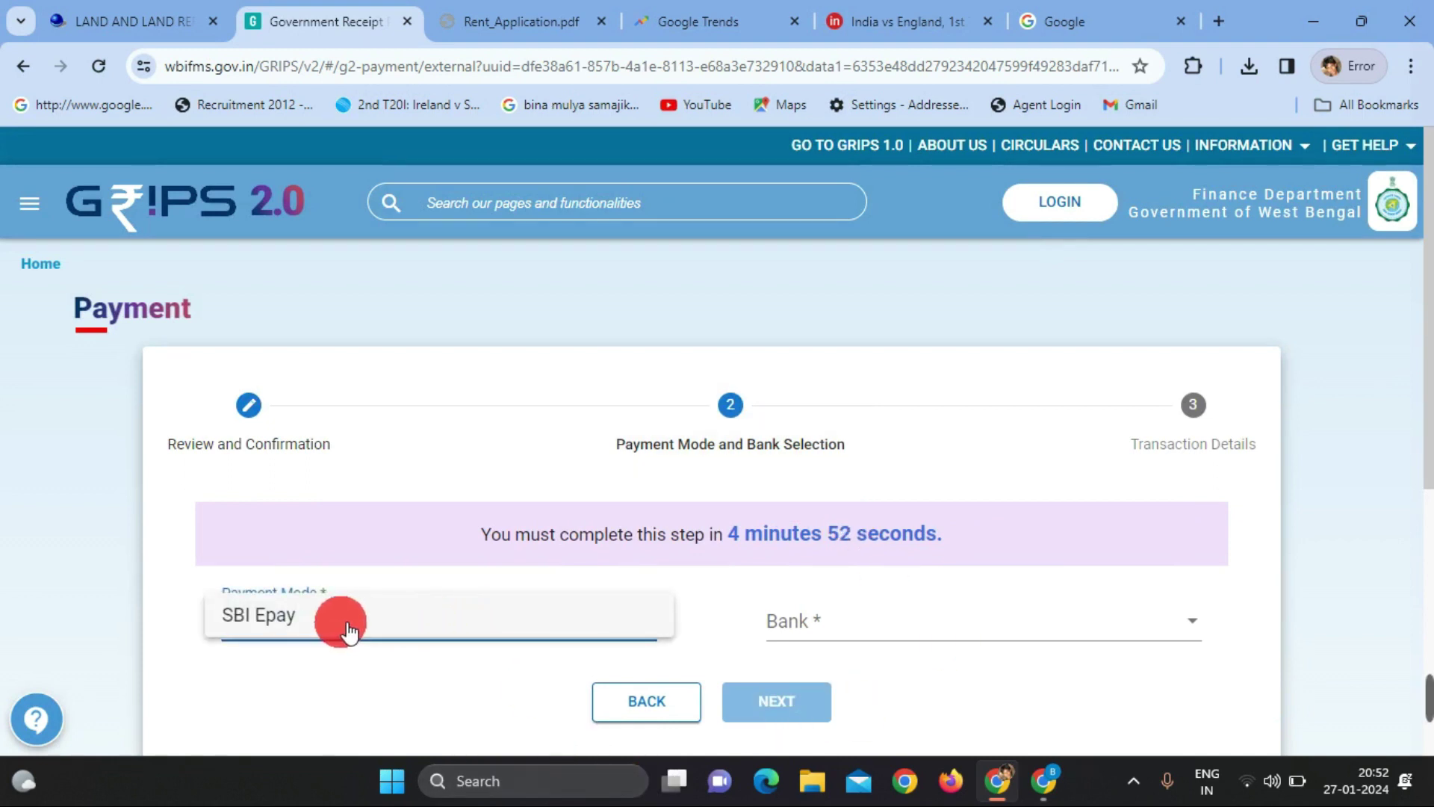
pyautogui.click(277, 666)
pyautogui.click(276, 631)
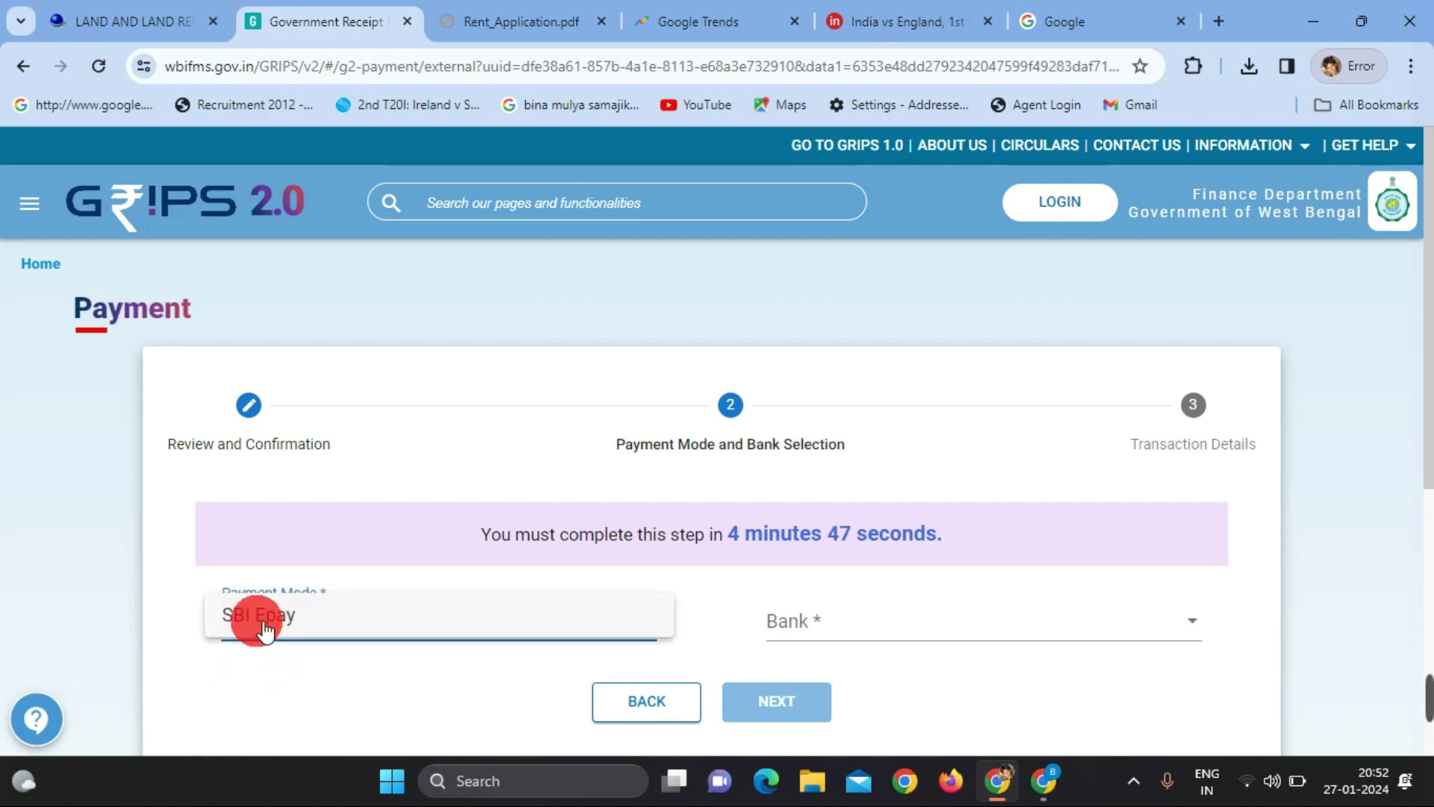
pyautogui.click(263, 618)
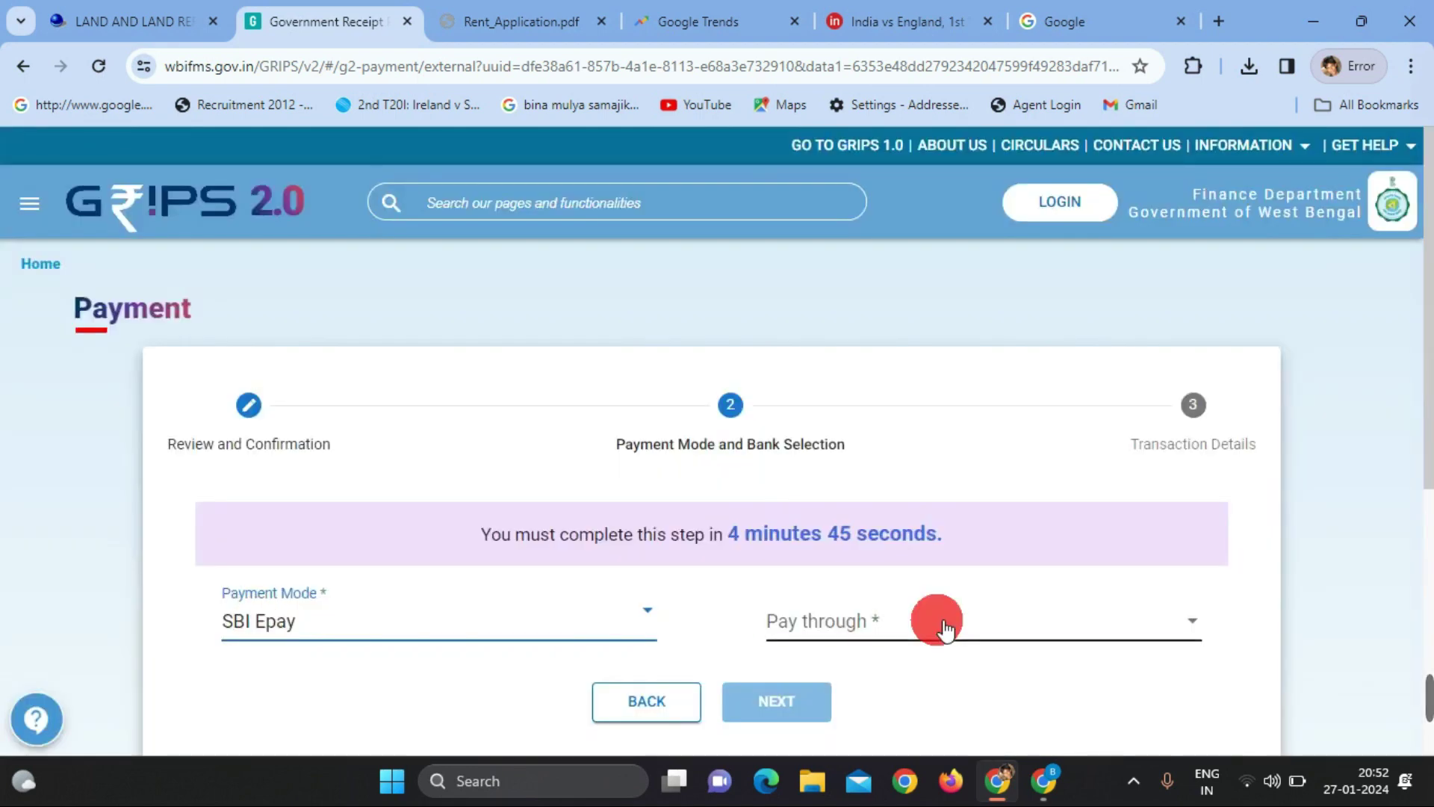
pyautogui.click(943, 626)
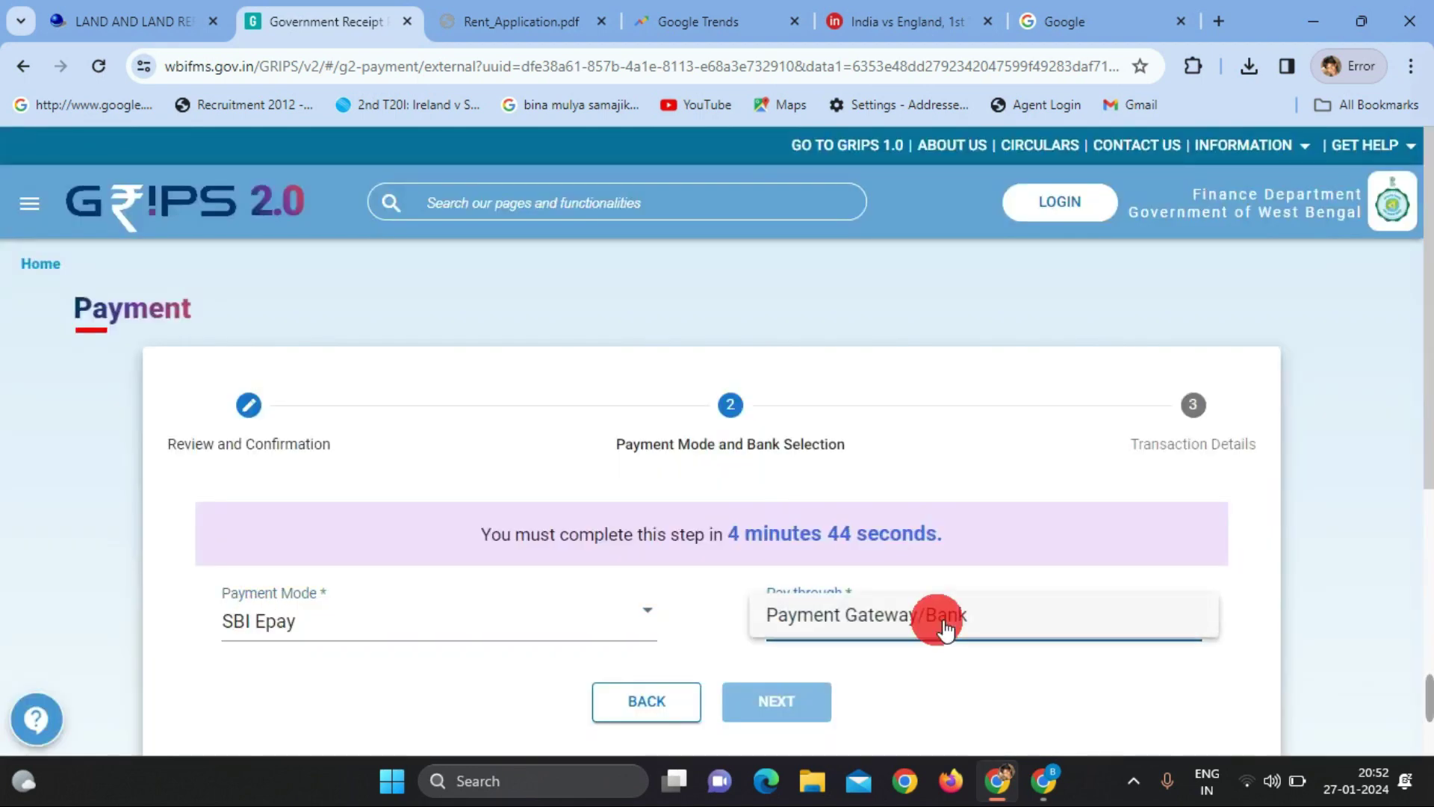
pyautogui.click(944, 617)
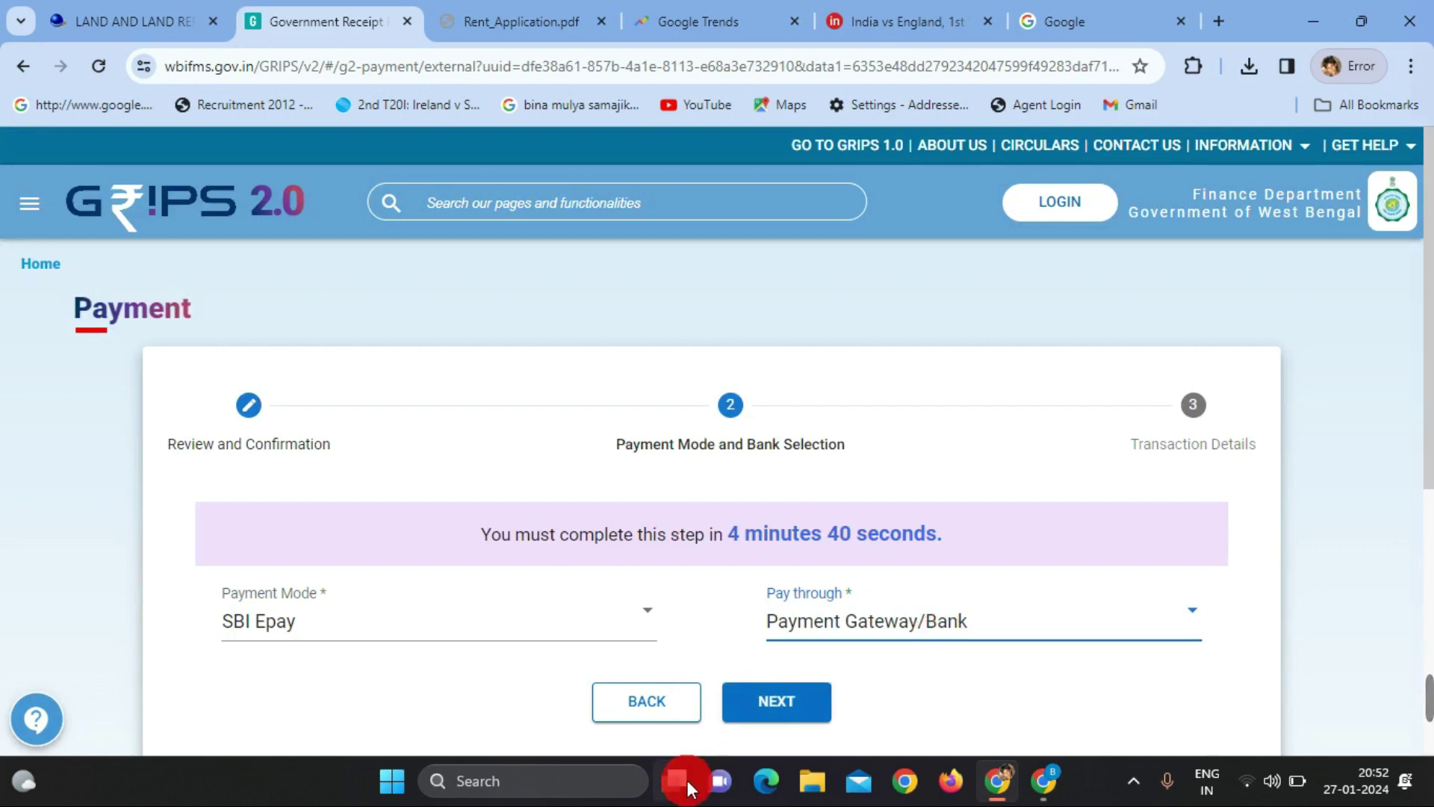
pyautogui.click(777, 706)
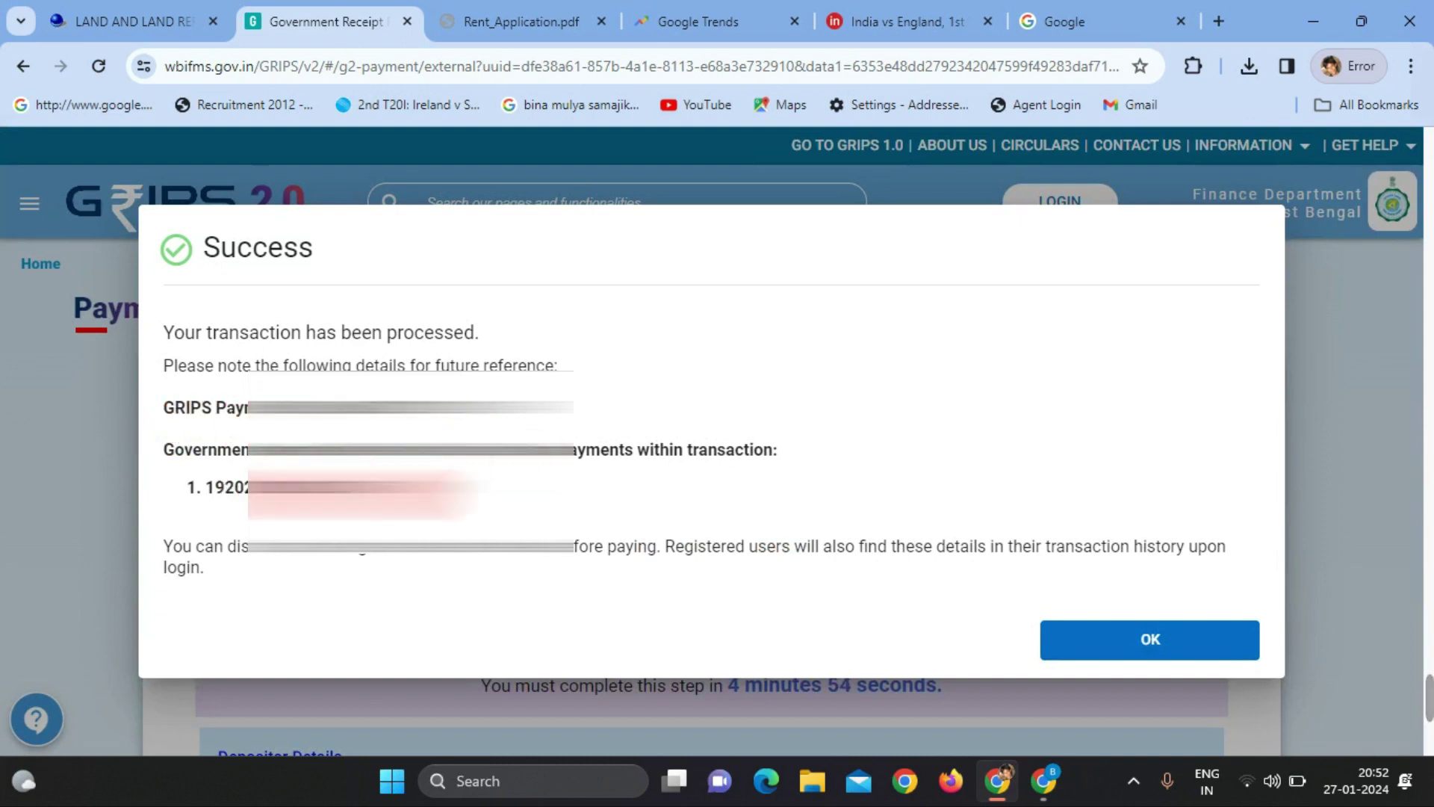
# Step: Dismiss the Success notice, review the GRN transaction details, and pay ₹106 now
pyautogui.click(1136, 644)
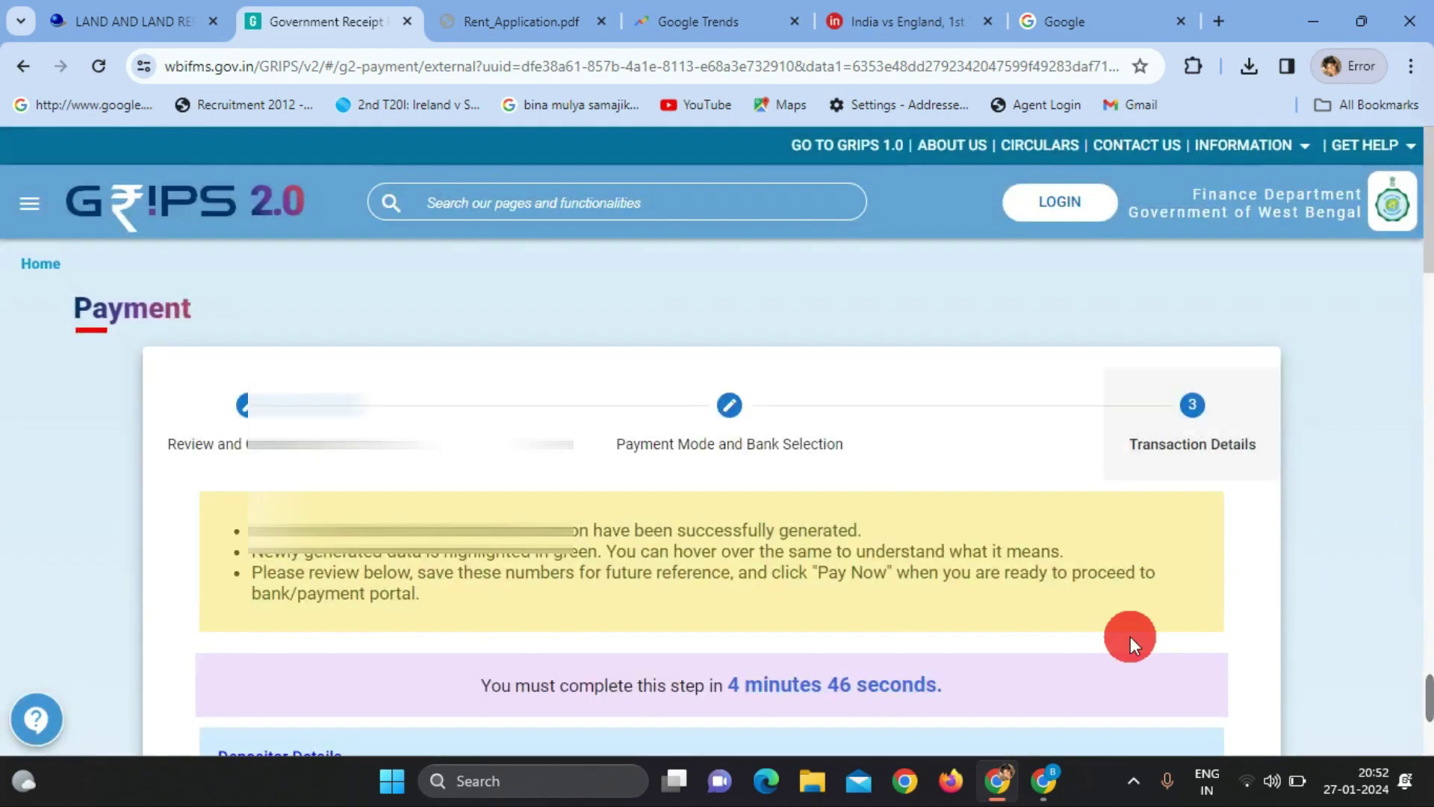
pyautogui.scroll(-6, 1046, 605)
pyautogui.scroll(-13, 836, 599)
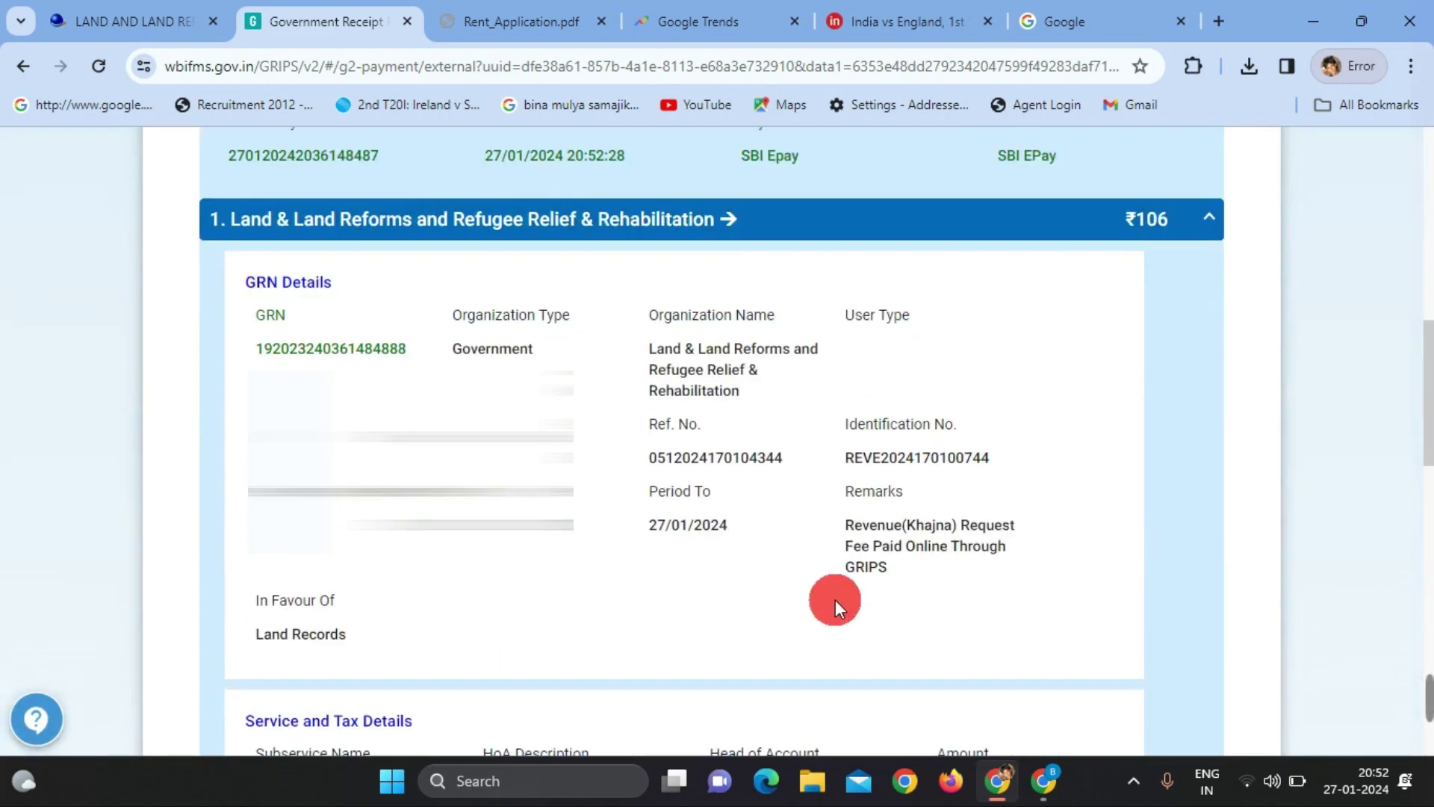
pyautogui.scroll(-5, 843, 617)
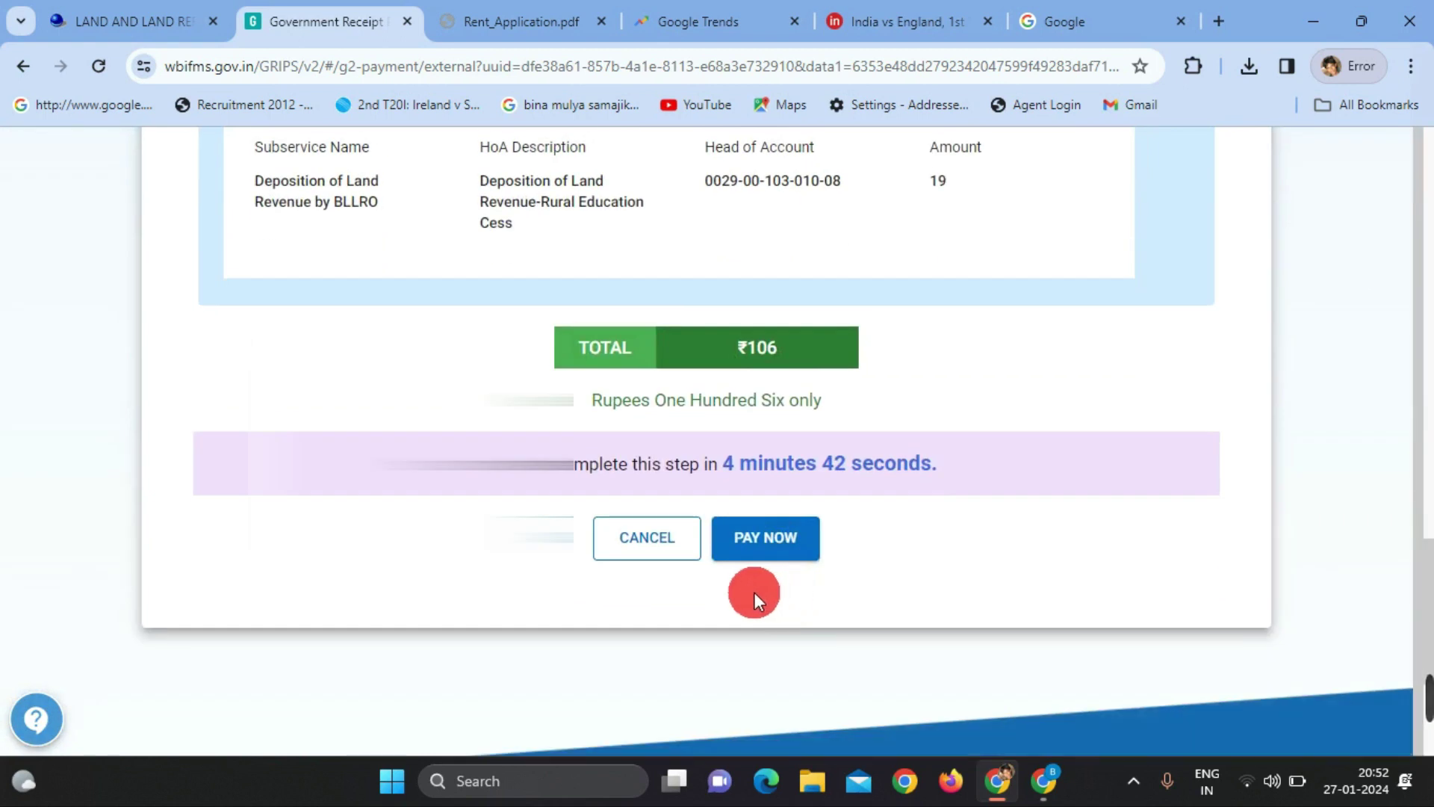
pyautogui.click(781, 545)
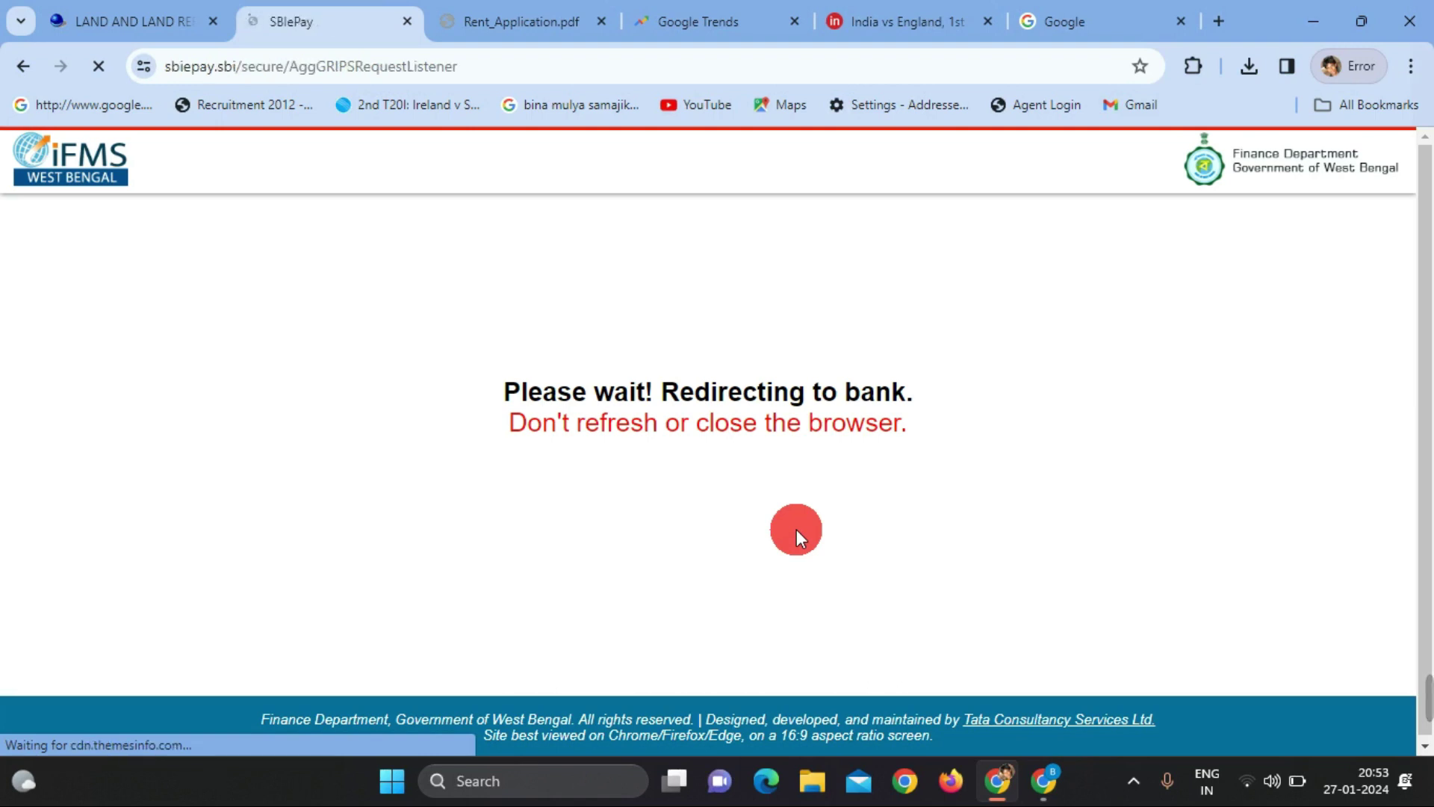
# Step: Proceed past SBIePay's prefilled Billing Address Details form
pyautogui.scroll(-3, 797, 531)
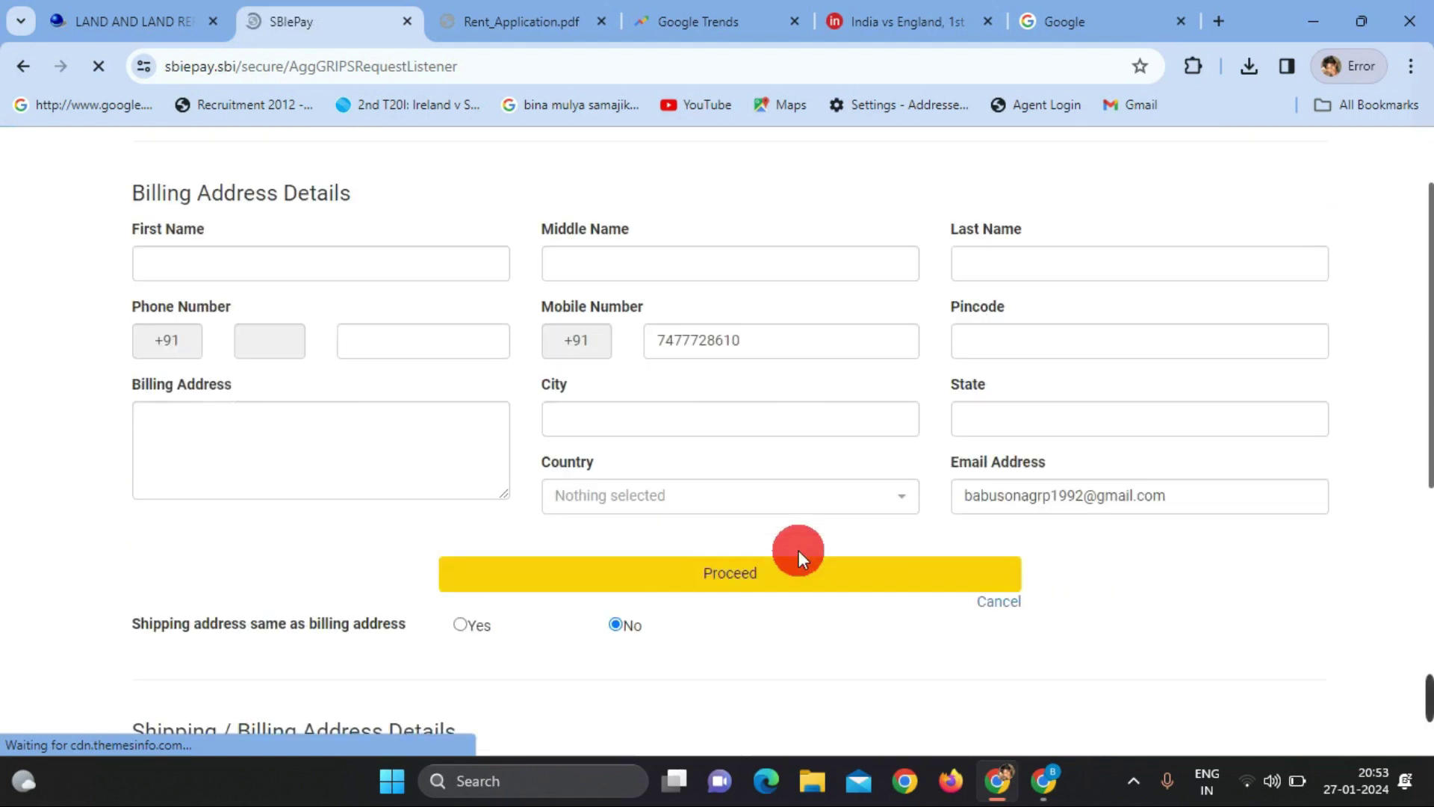
pyautogui.click(798, 556)
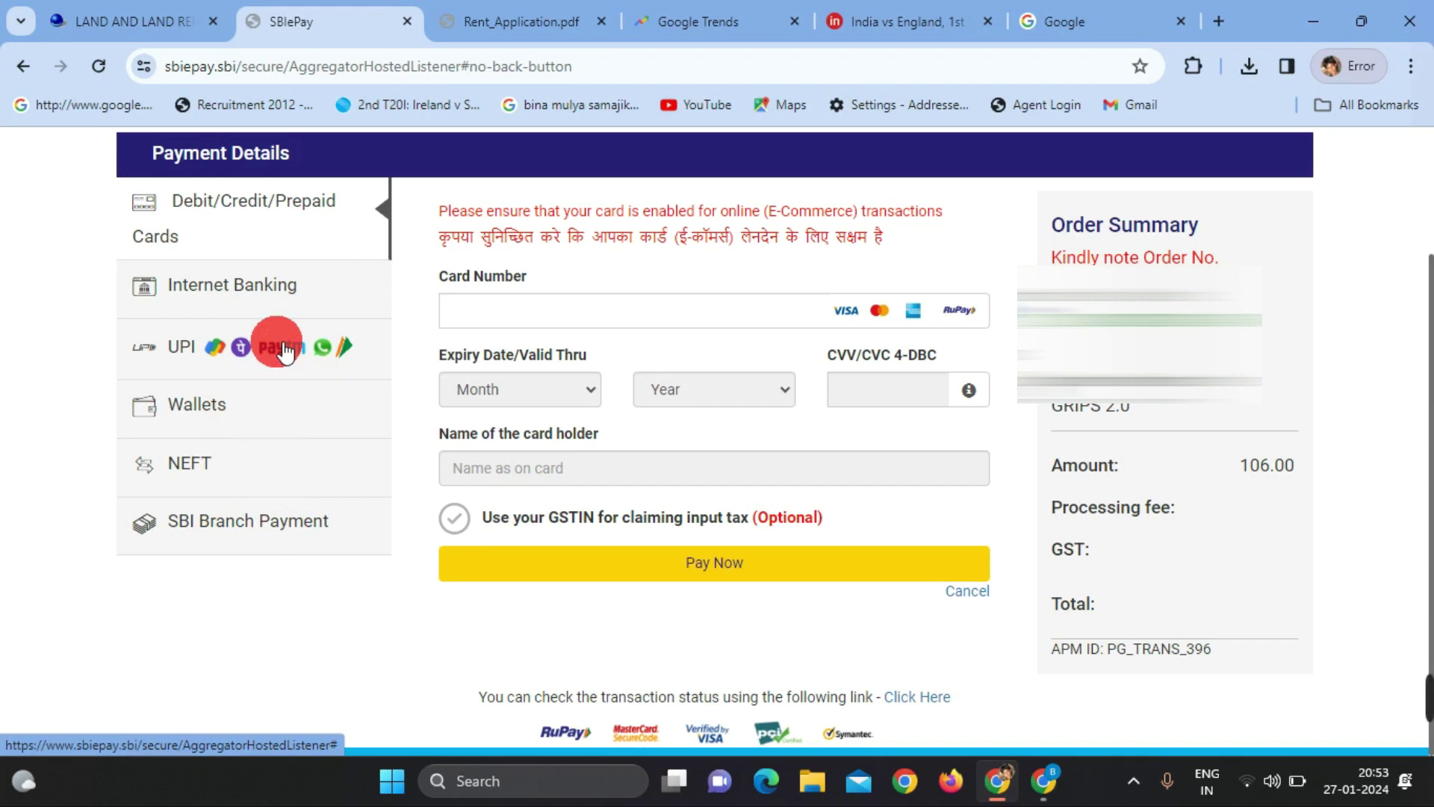
# Step: Pay the 106.00 order by UPI QR to display the scannable QR code
pyautogui.click(284, 345)
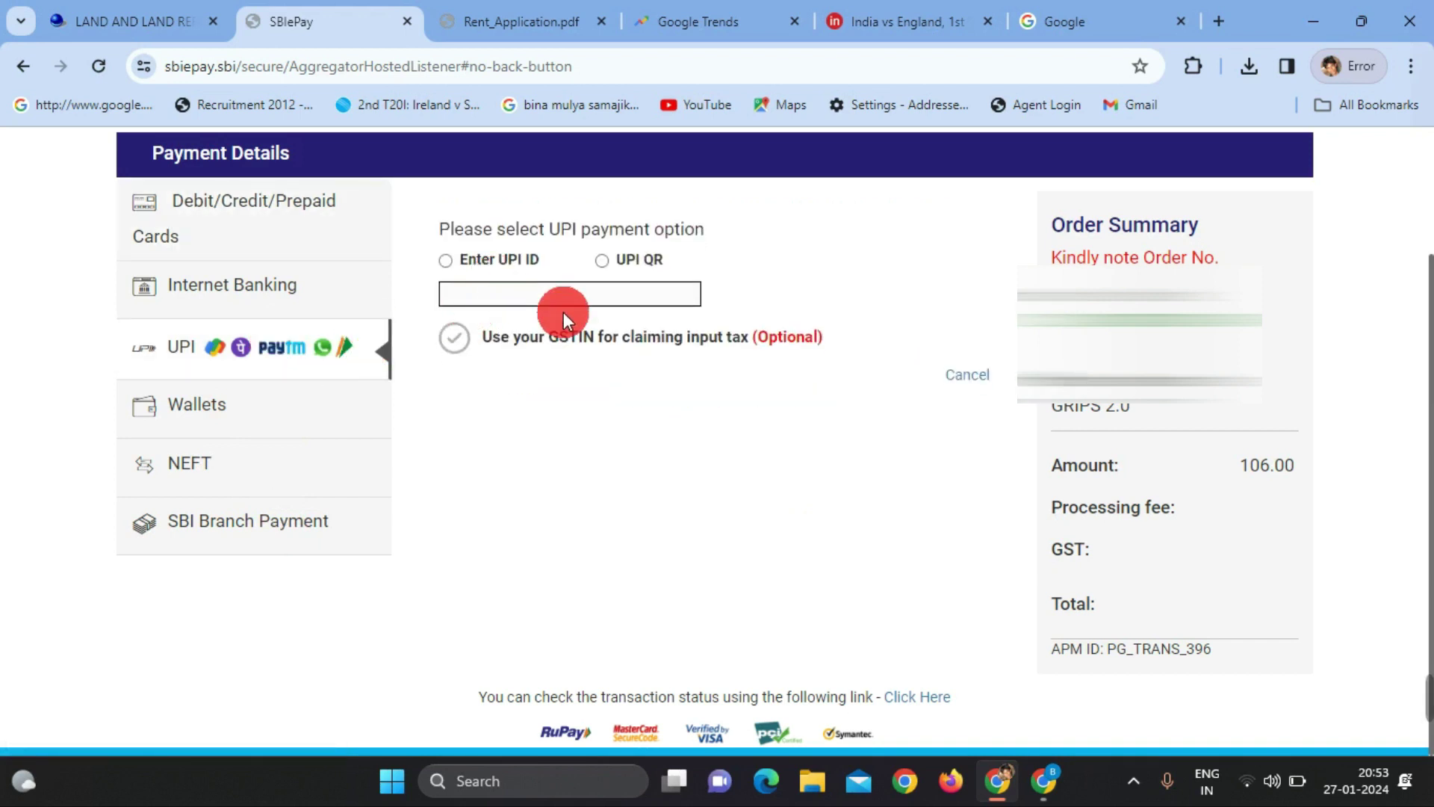
pyautogui.click(605, 262)
pyautogui.click(660, 393)
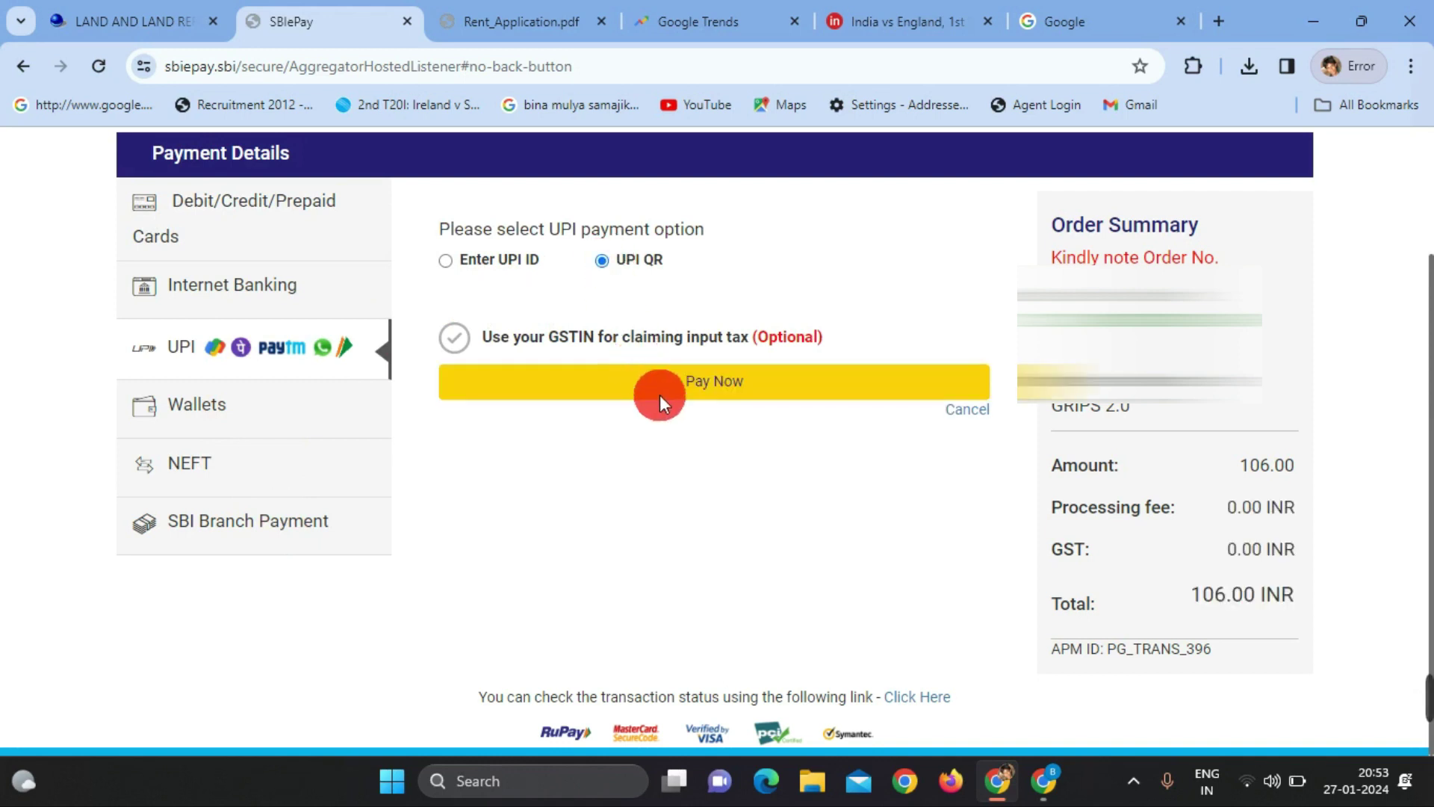
pyautogui.click(701, 383)
pyautogui.click(1186, 707)
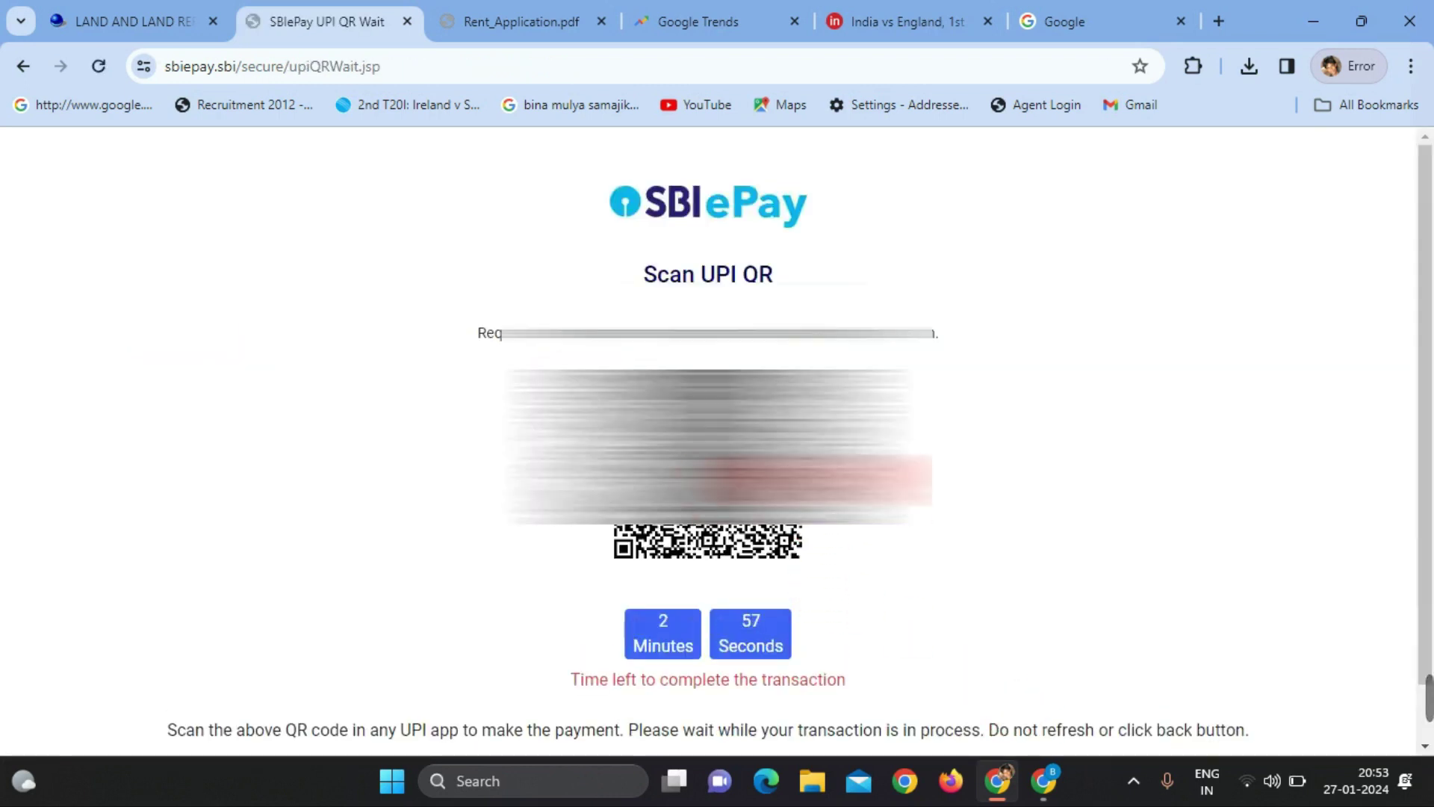
# Step: Leave the SBIePay UPI QR code counting down and switch back to the LAND AND LAND REFORMS tab
pyautogui.moveTo(1301, 768)
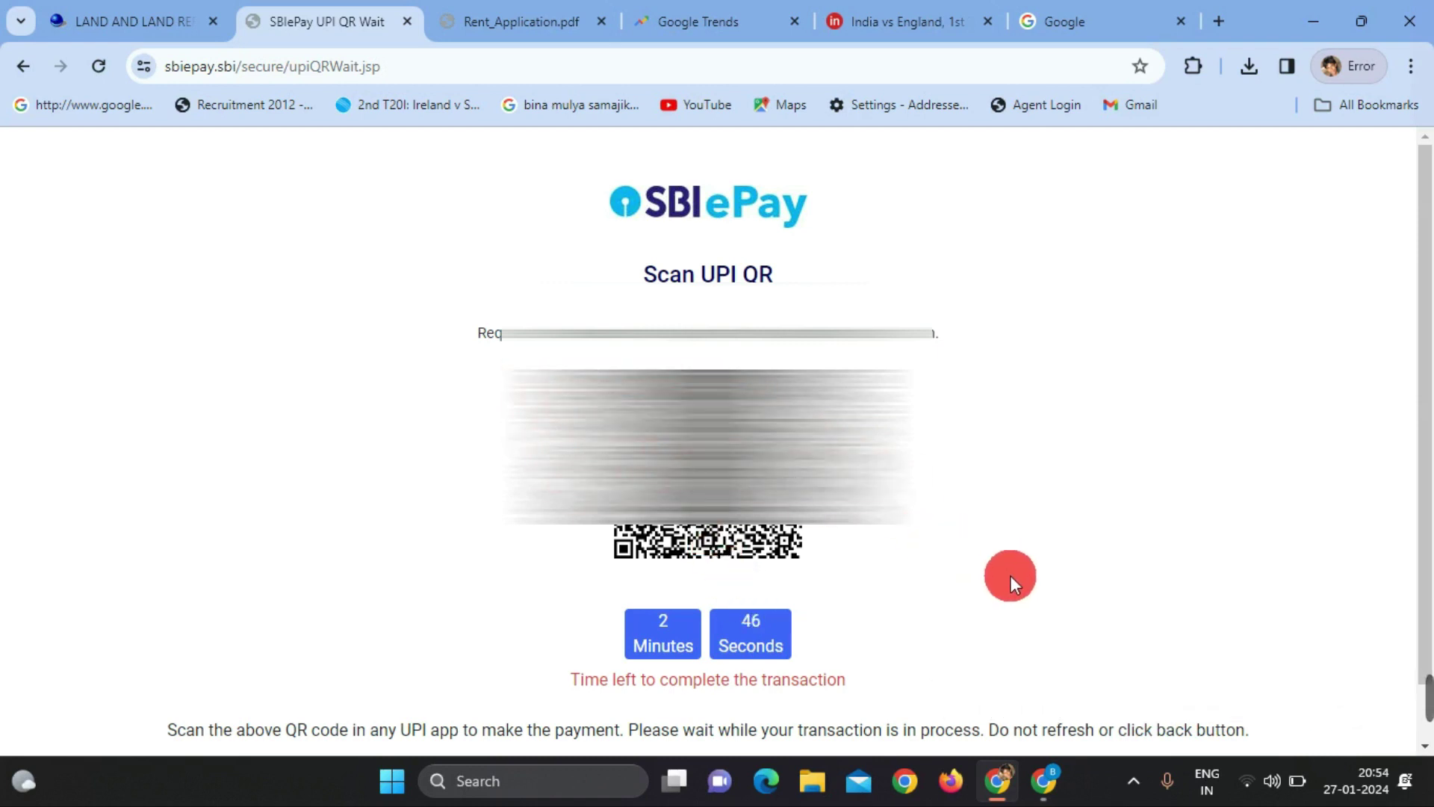
pyautogui.moveTo(1415, 635)
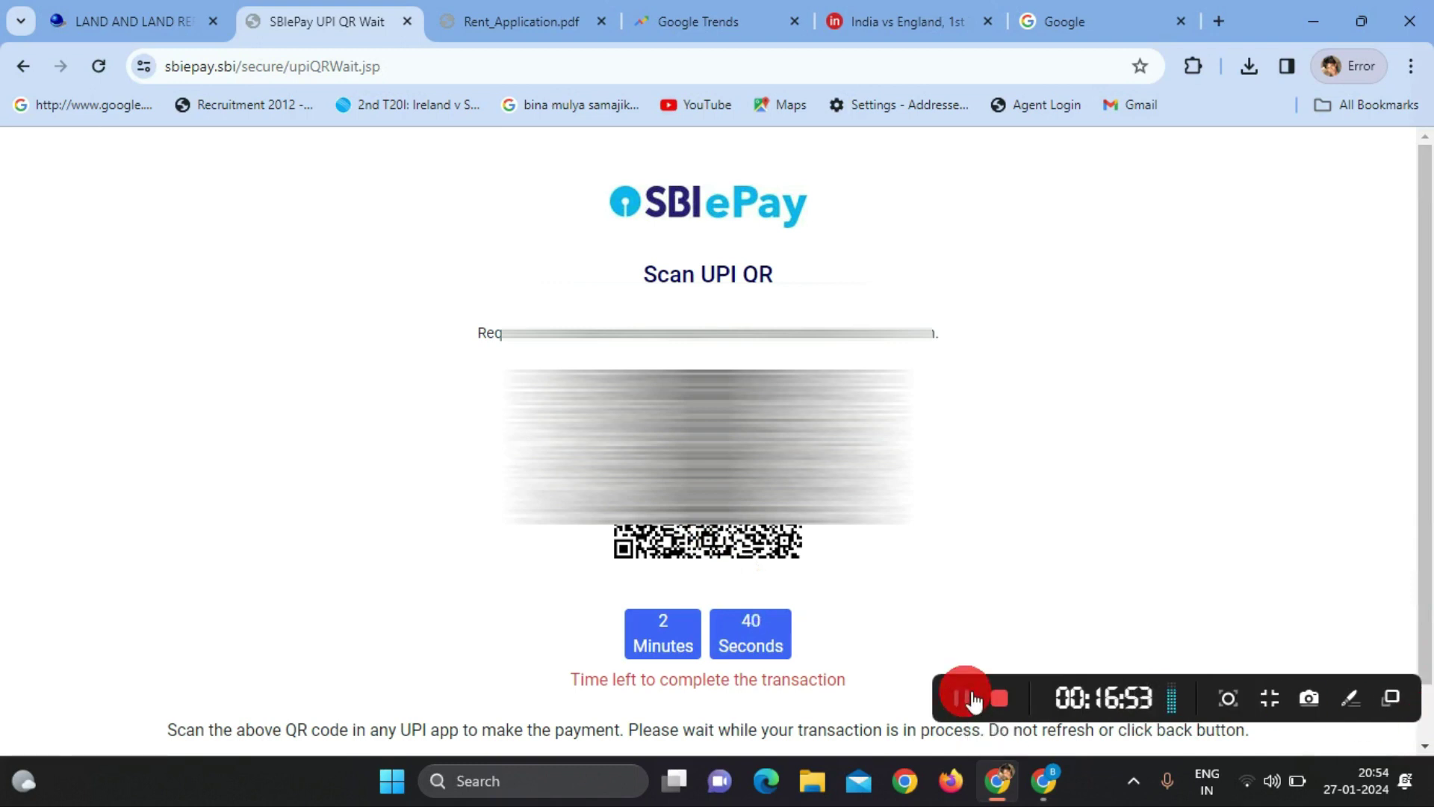
pyautogui.click(168, 9)
pyautogui.click(176, 21)
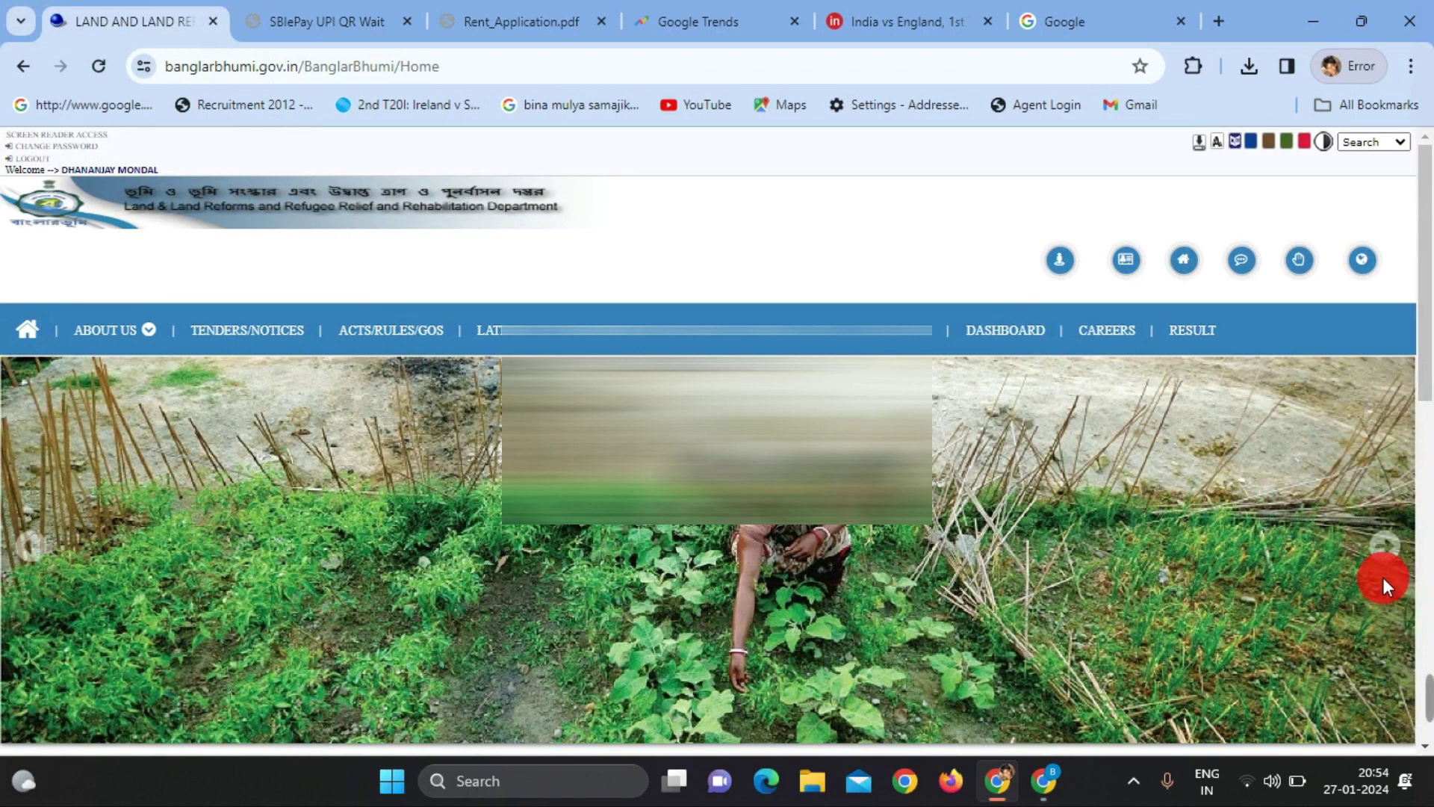
pyautogui.moveTo(1427, 741)
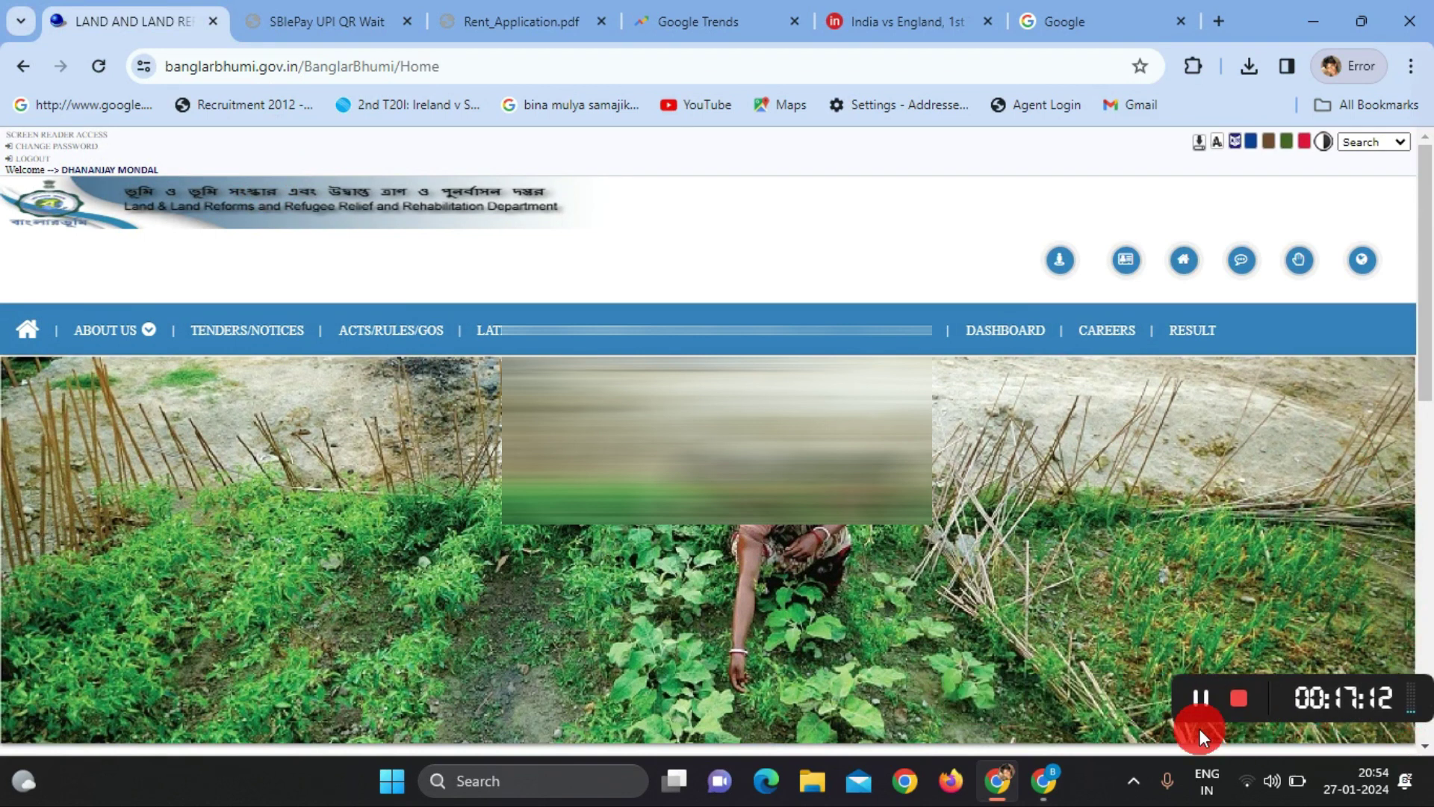